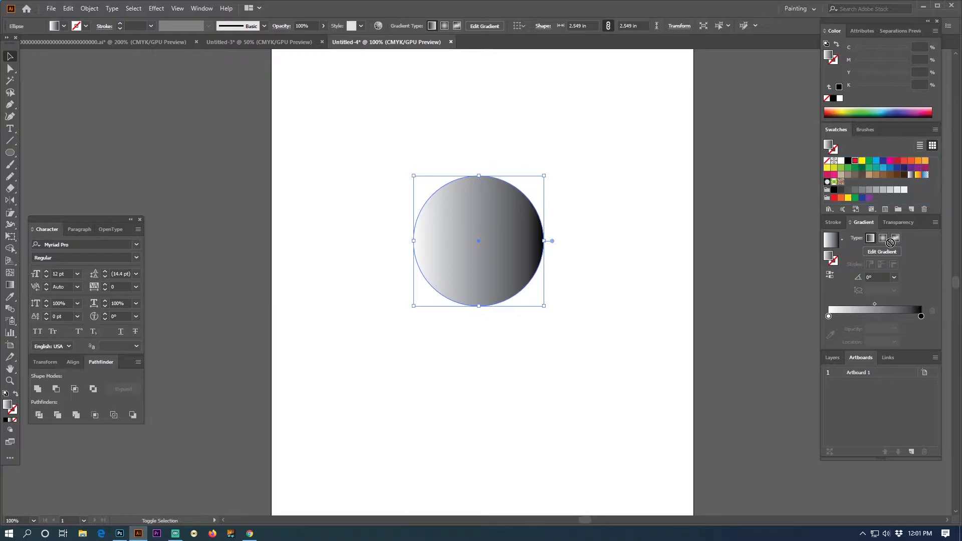
Step: Fill the sun circle with a vertical gradient, yellow at the bottom to red at the top
{"action": "left_click_drag", "start_coordinate": [921, 318], "coordinate": [922, 317]}
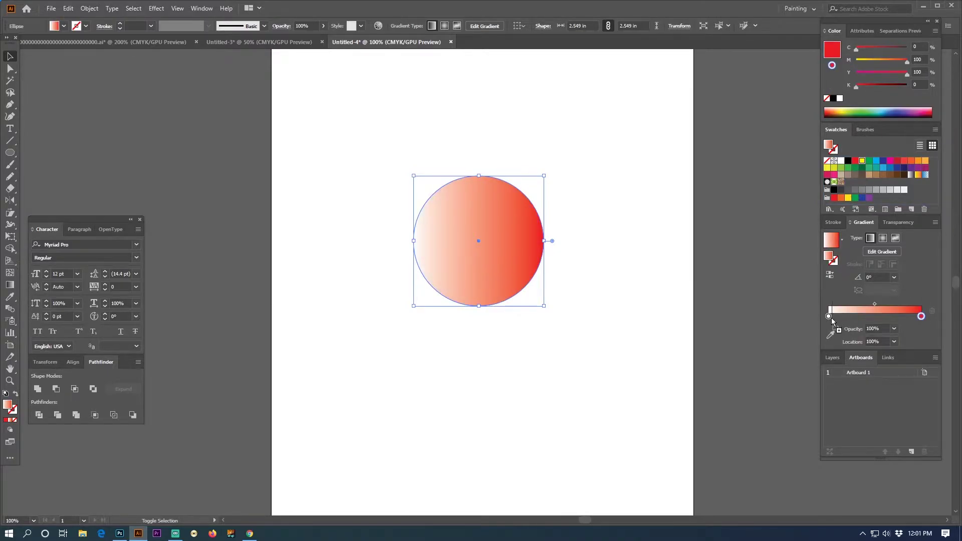
{"action": "left_click_drag", "start_coordinate": [828, 317], "coordinate": [828, 316]}
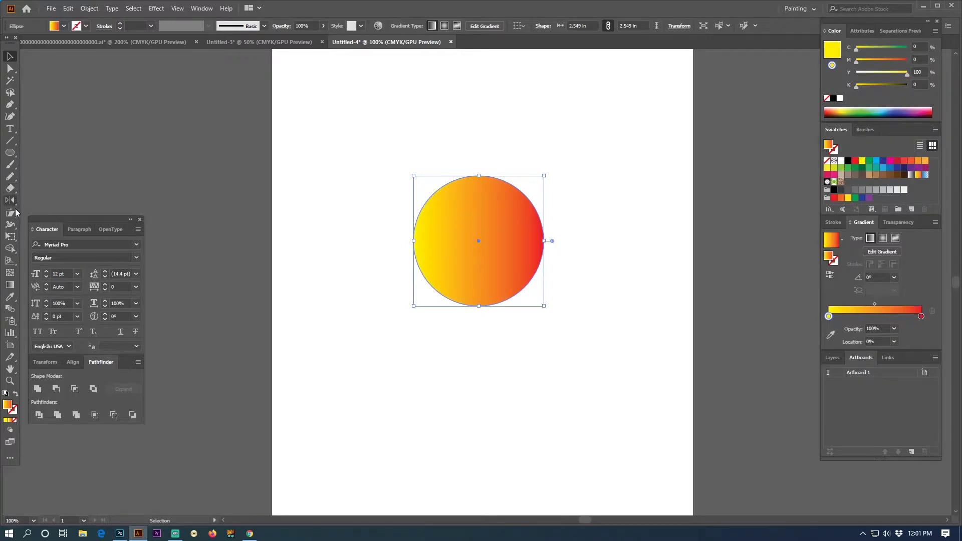
{"action": "left_click", "coordinate": [10, 284]}
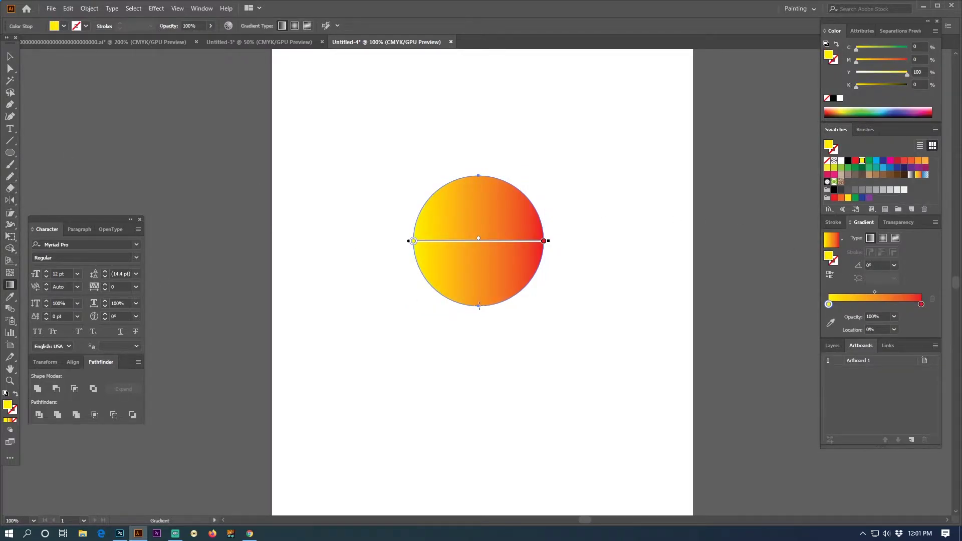
{"action": "left_click_drag", "start_coordinate": [479, 305], "coordinate": [479, 175]}
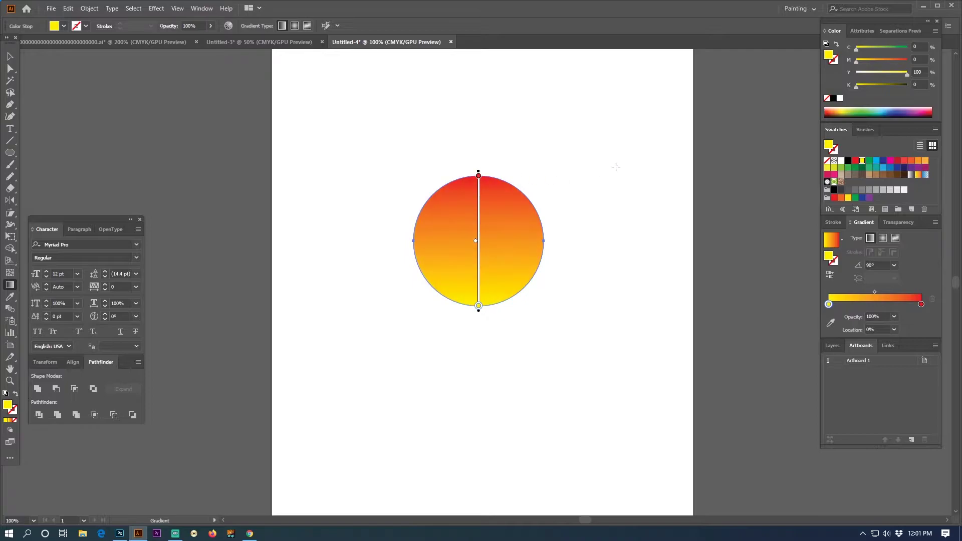
{"action": "left_click", "coordinate": [9, 58]}
{"action": "left_click", "coordinate": [552, 152]}
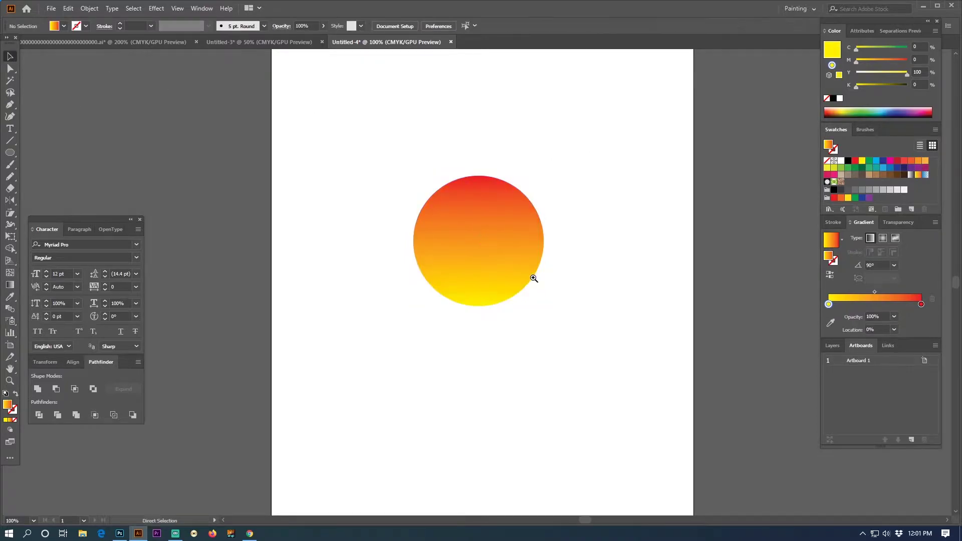
Step: Draw a straight horizontal line under the sun with no fill and a black stroke
{"action": "left_click", "coordinate": [513, 275]}
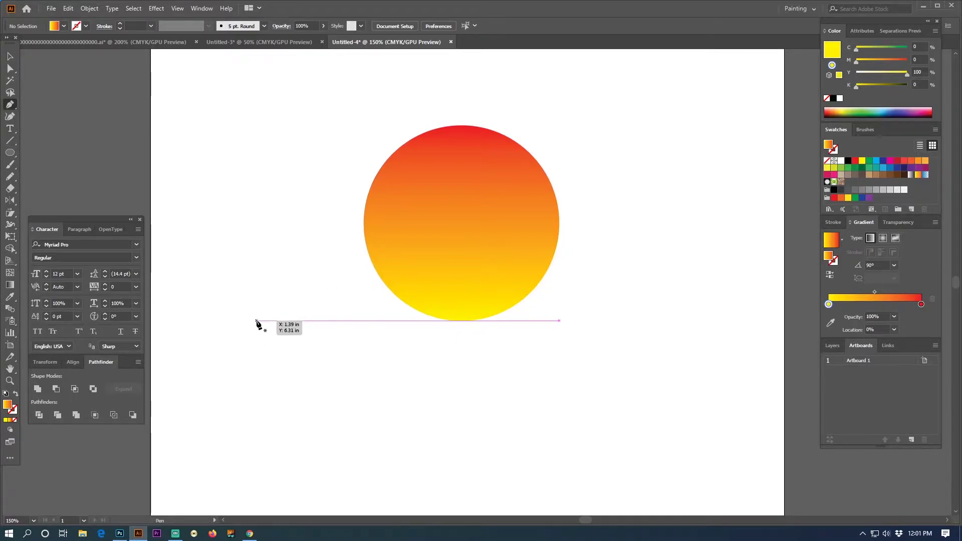
{"action": "left_click", "coordinate": [256, 320]}
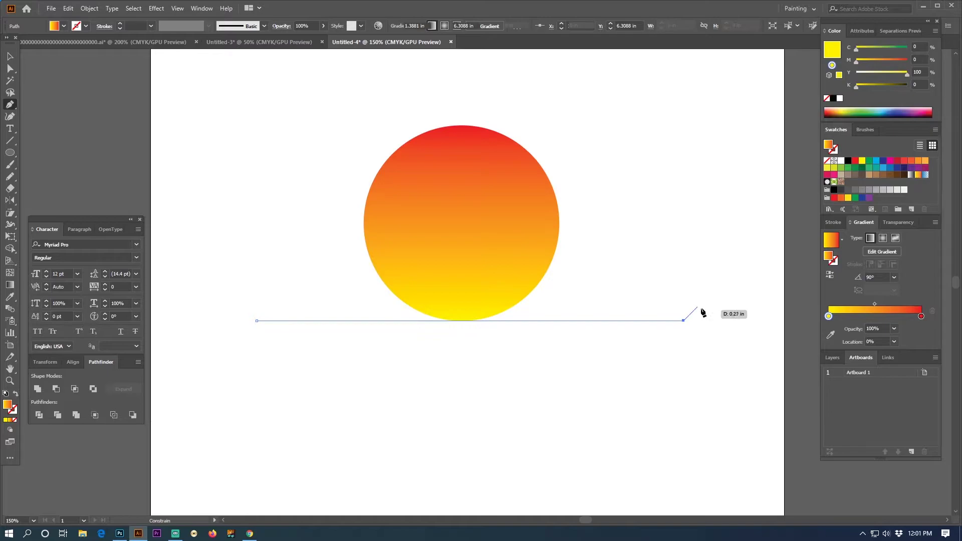
{"action": "left_click", "coordinate": [683, 320]}
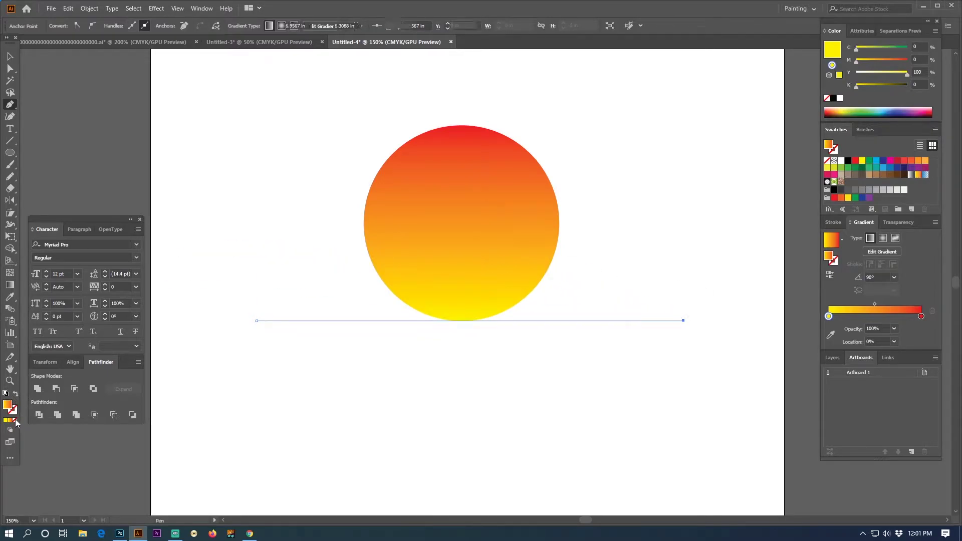
{"action": "left_click", "coordinate": [15, 420]}
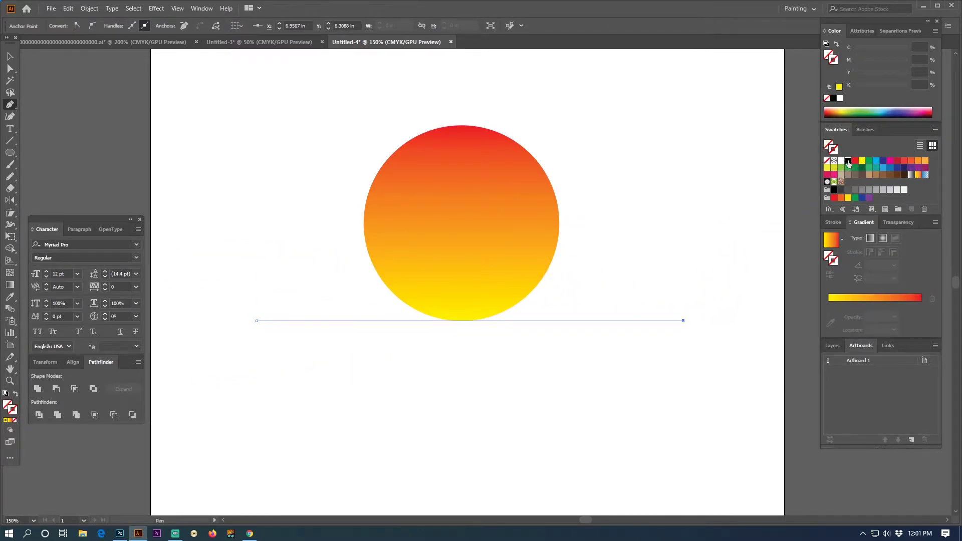
{"action": "left_click", "coordinate": [848, 162]}
{"action": "left_click", "coordinate": [10, 56]}
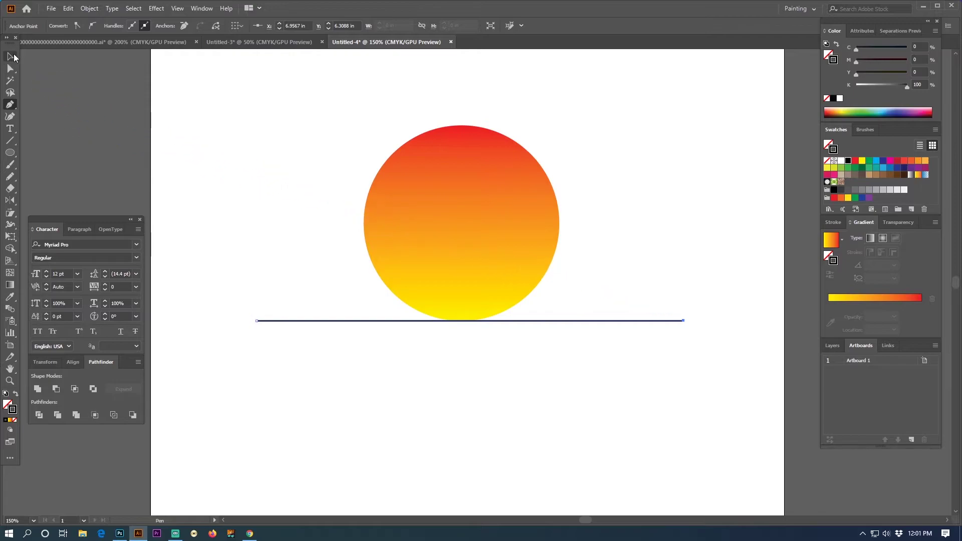
{"action": "left_click", "coordinate": [592, 196]}
{"action": "key", "text": "z"}
{"action": "left_click", "coordinate": [463, 278]}
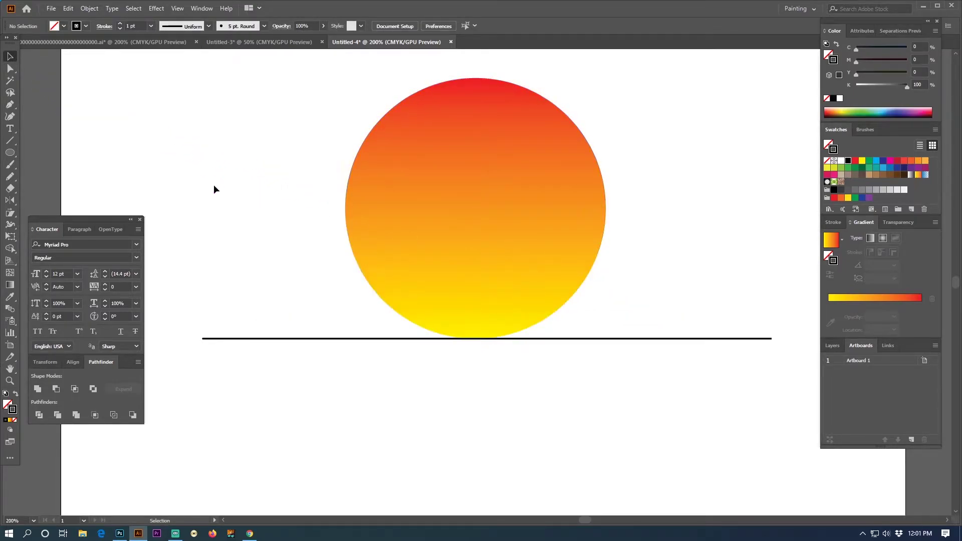
Step: Draw a narrow closed curved trunk shape from the horizon into the sun's lower left
{"action": "left_click", "coordinate": [437, 339]}
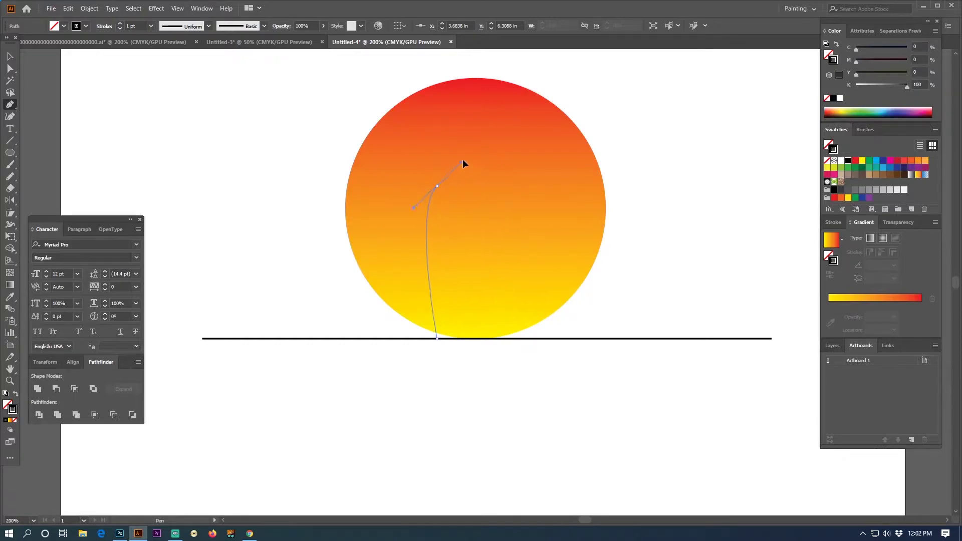
{"action": "left_click_drag", "start_coordinate": [462, 163], "coordinate": [486, 78]}
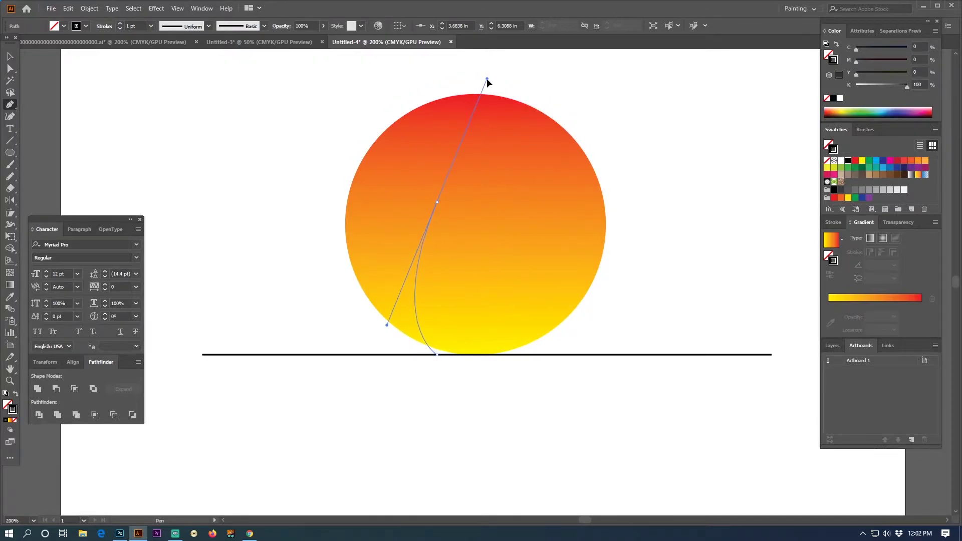
{"action": "left_click", "coordinate": [428, 204]}
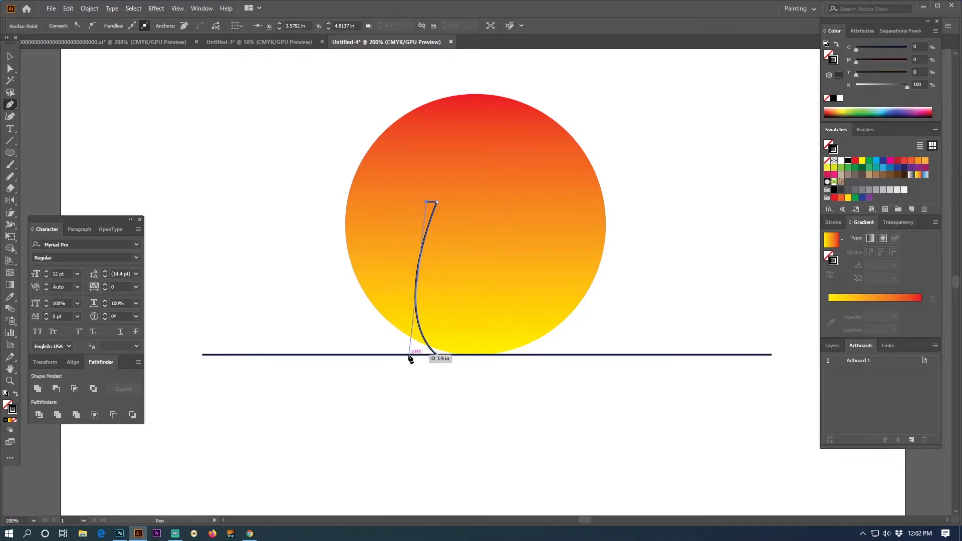
{"action": "left_click_drag", "start_coordinate": [418, 355], "coordinate": [417, 361]}
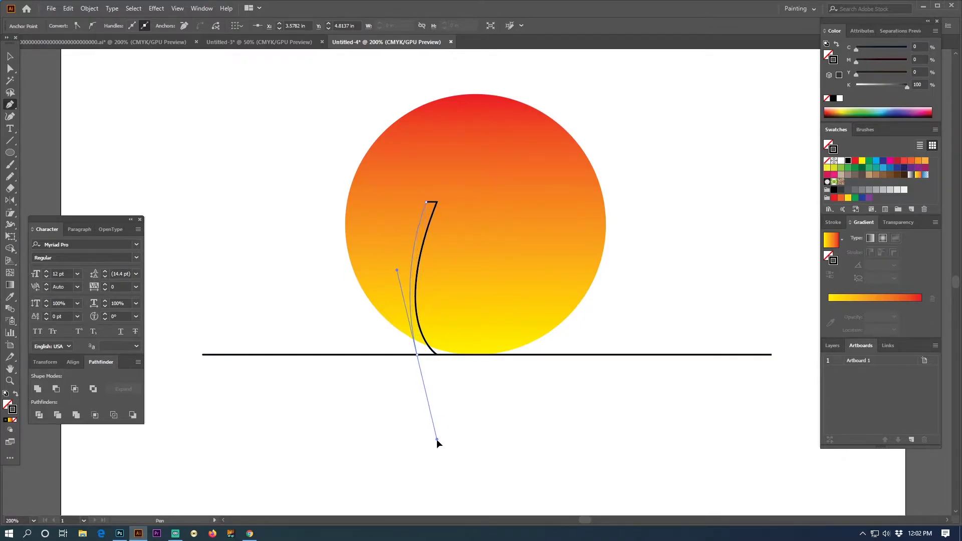
{"action": "mouse_move", "coordinate": [437, 439]}
{"action": "left_mouse_down"}
{"action": "mouse_move", "coordinate": [448, 448]}
{"action": "mouse_move", "coordinate": [465, 395]}
{"action": "mouse_move", "coordinate": [459, 380]}
{"action": "left_mouse_up"}
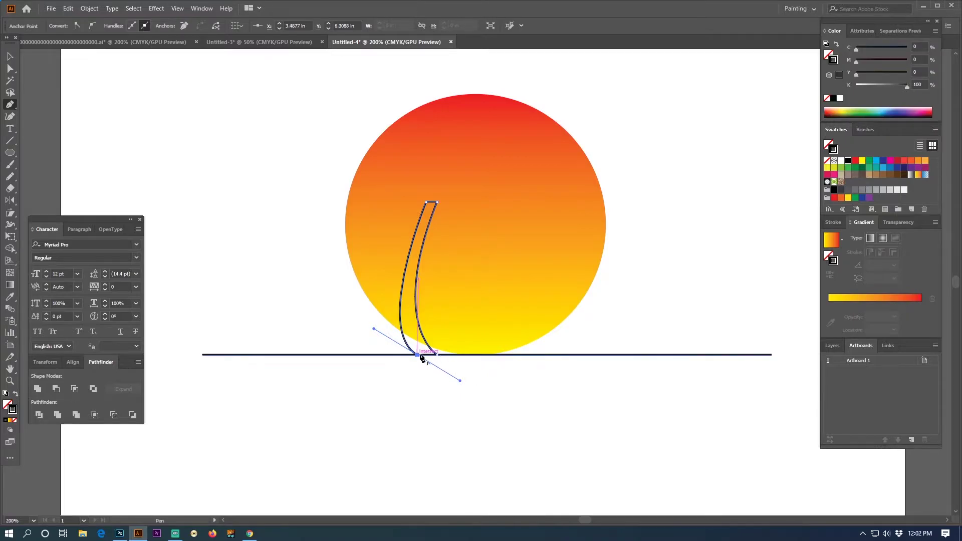
{"action": "left_click", "coordinate": [438, 355]}
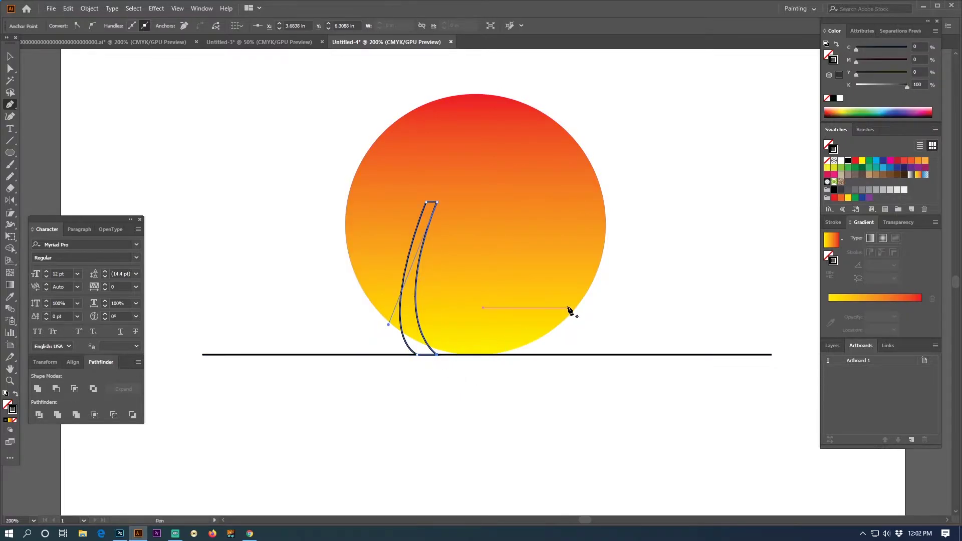
{"action": "left_click", "coordinate": [12, 57]}
{"action": "left_click", "coordinate": [260, 148]}
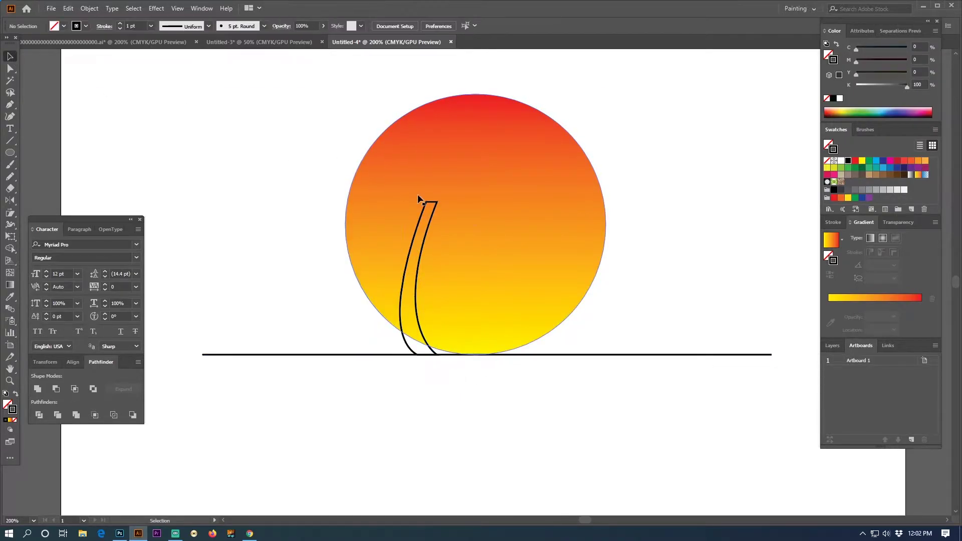
Step: Draw a second closed curved trunk rising from the horizon toward the sun's left edge
{"action": "key", "text": "ctrl+plus"}
{"action": "left_click_drag", "start_coordinate": [472, 286], "coordinate": [507, 270]}
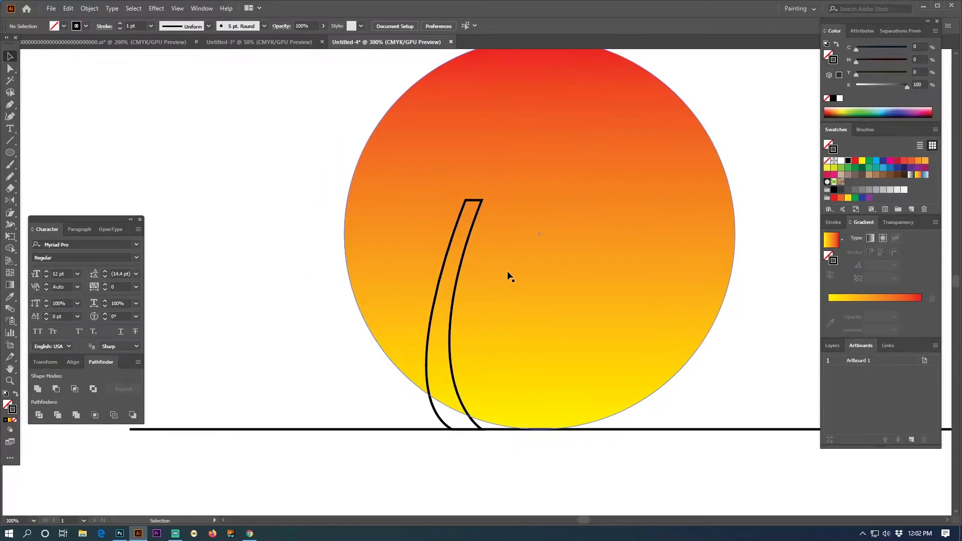
{"action": "left_click", "coordinate": [10, 106]}
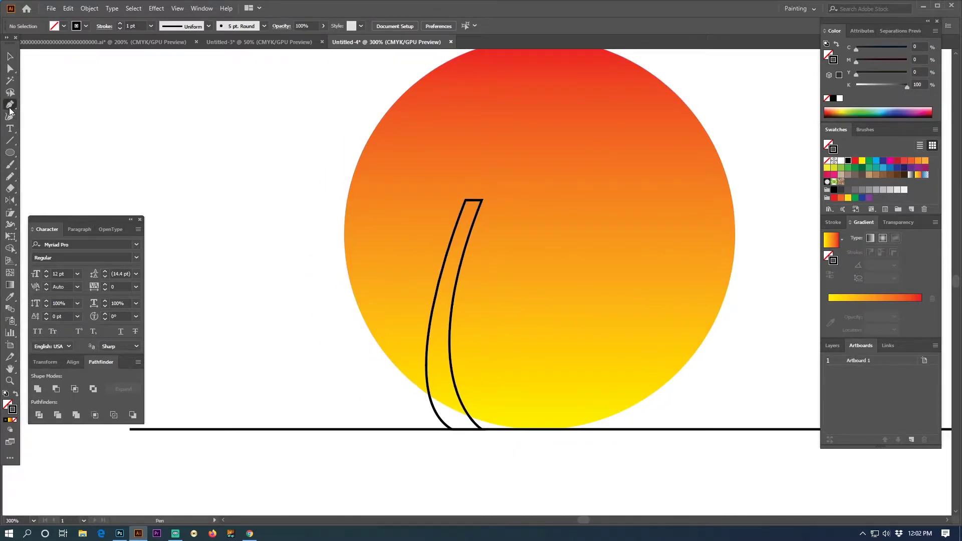
{"action": "left_click", "coordinate": [460, 430]}
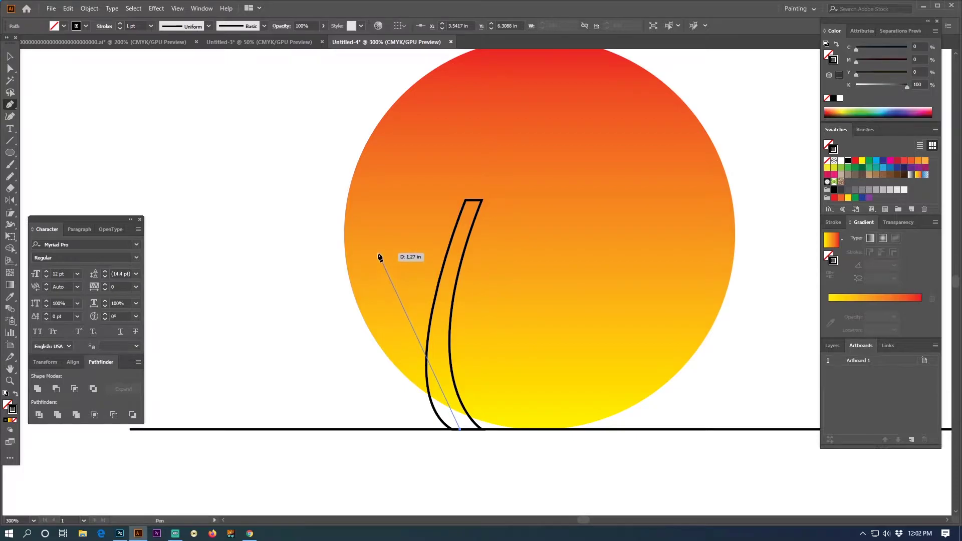
{"action": "left_click_drag", "start_coordinate": [379, 229], "coordinate": [360, 92]}
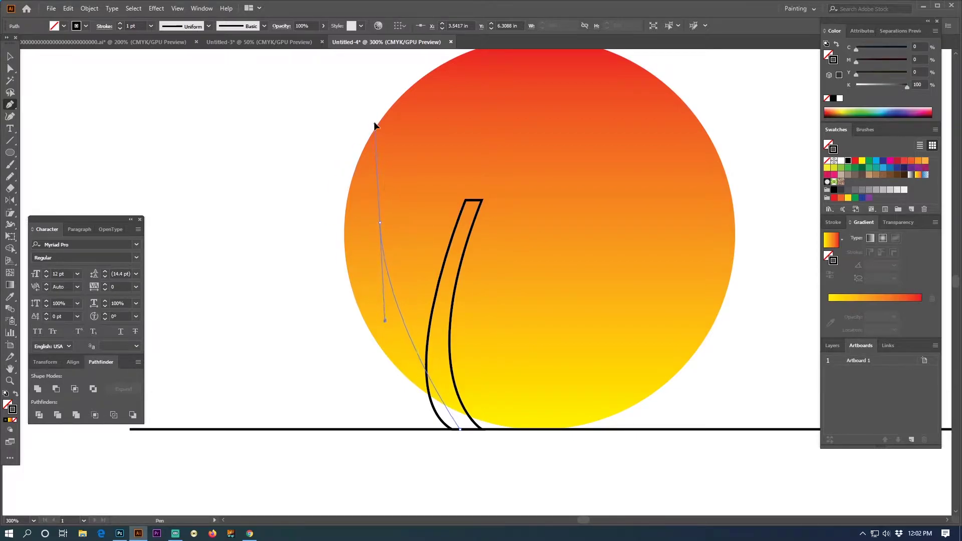
{"action": "key", "text": "ctrl+z"}
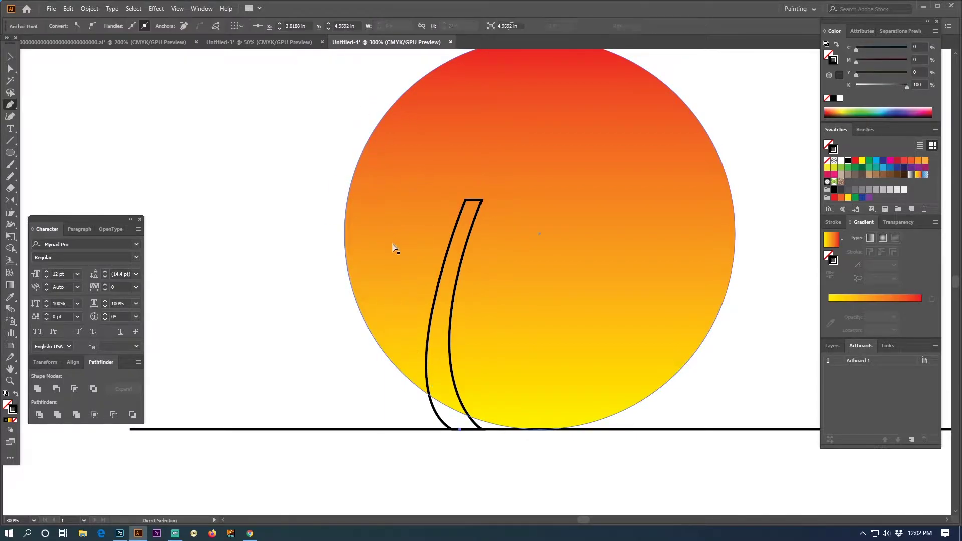
{"action": "mouse_move", "coordinate": [389, 250]}
{"action": "left_mouse_down"}
{"action": "mouse_move", "coordinate": [366, 96]}
{"action": "mouse_move", "coordinate": [374, 92]}
{"action": "left_mouse_up"}
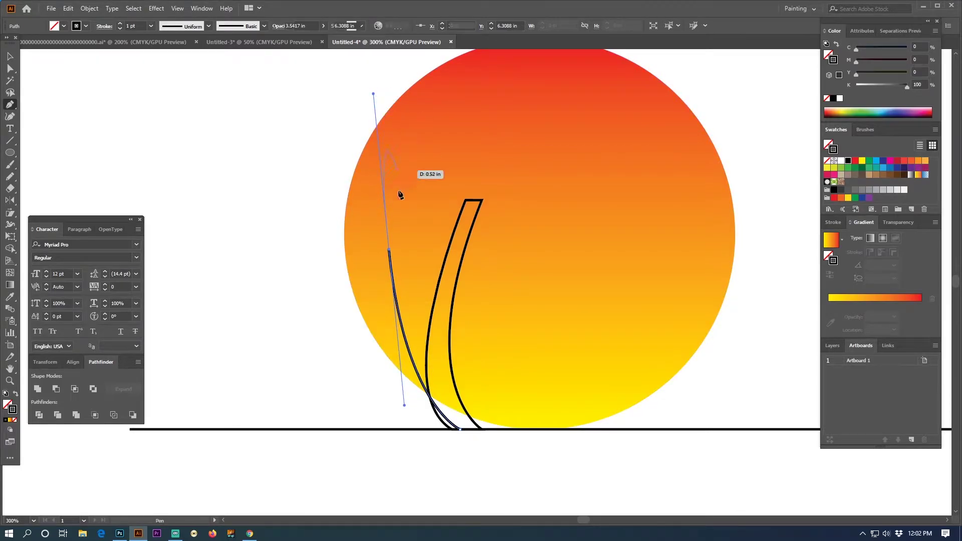
{"action": "left_click", "coordinate": [377, 249]}
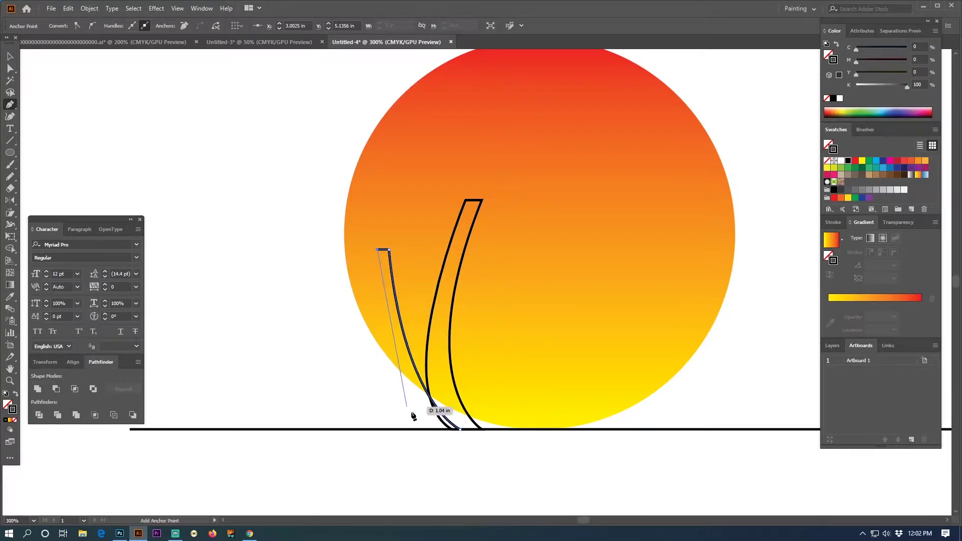
{"action": "mouse_move", "coordinate": [433, 429]}
{"action": "left_mouse_down"}
{"action": "mouse_move", "coordinate": [494, 488]}
{"action": "mouse_move", "coordinate": [493, 508]}
{"action": "mouse_move", "coordinate": [495, 488]}
{"action": "mouse_move", "coordinate": [483, 479]}
{"action": "left_mouse_up"}
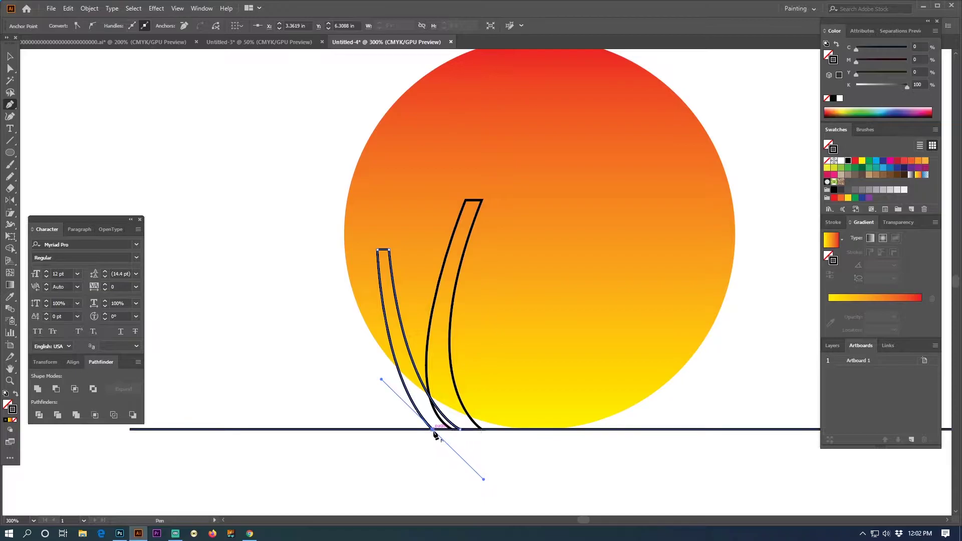
{"action": "left_click", "coordinate": [441, 431]}
{"action": "left_click", "coordinate": [460, 430]}
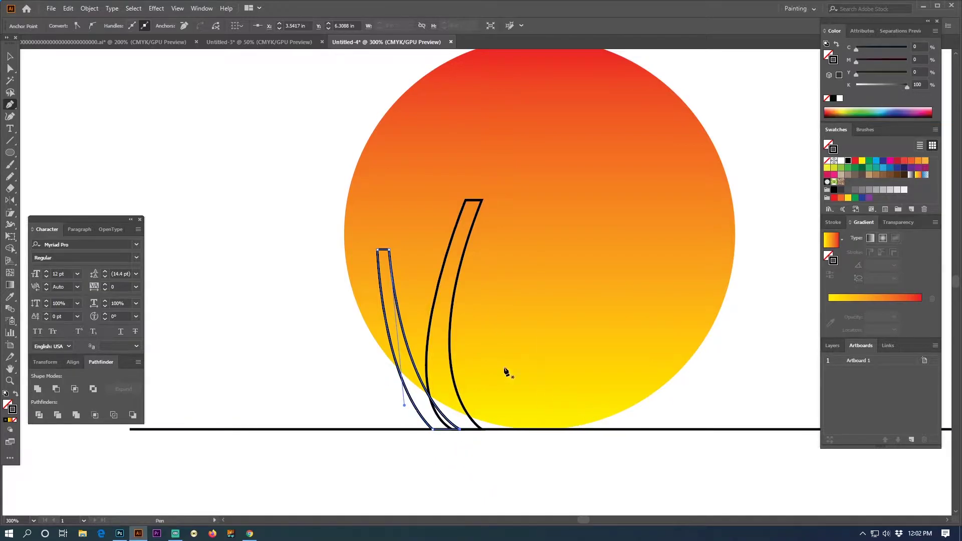
Step: Fill both trunk shapes with solid black
{"action": "left_click", "coordinate": [454, 239], "text": "ctrl+shift"}
{"action": "key", "text": "v"}
{"action": "left_click", "coordinate": [15, 394]}
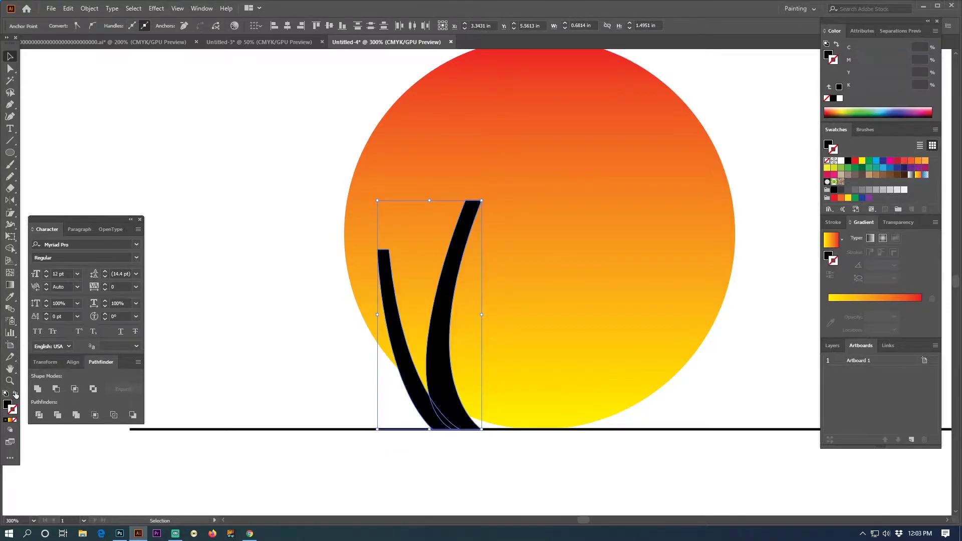
{"action": "left_click", "coordinate": [310, 314]}
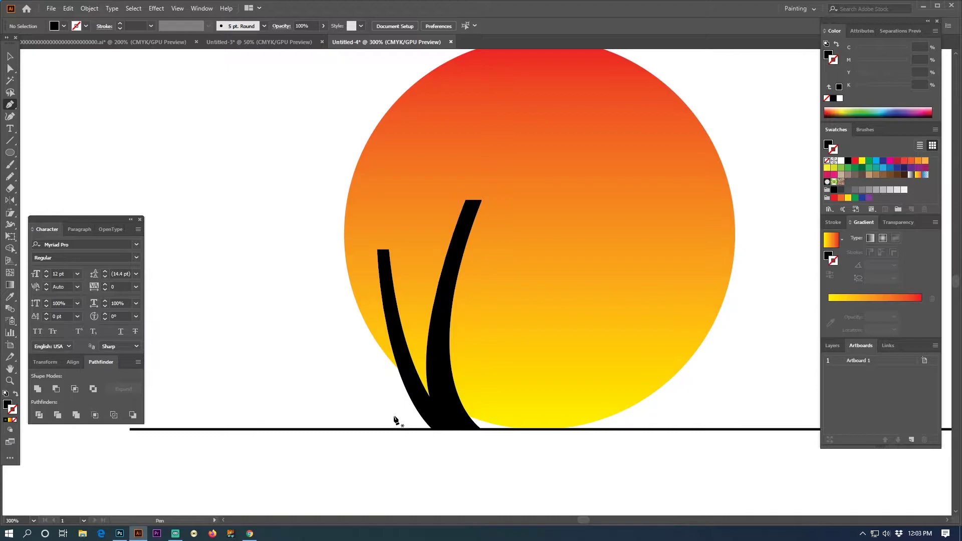
Step: Draw a third trunk on the horizon, curving up and left to a pointed top
{"action": "left_click", "coordinate": [360, 429]}
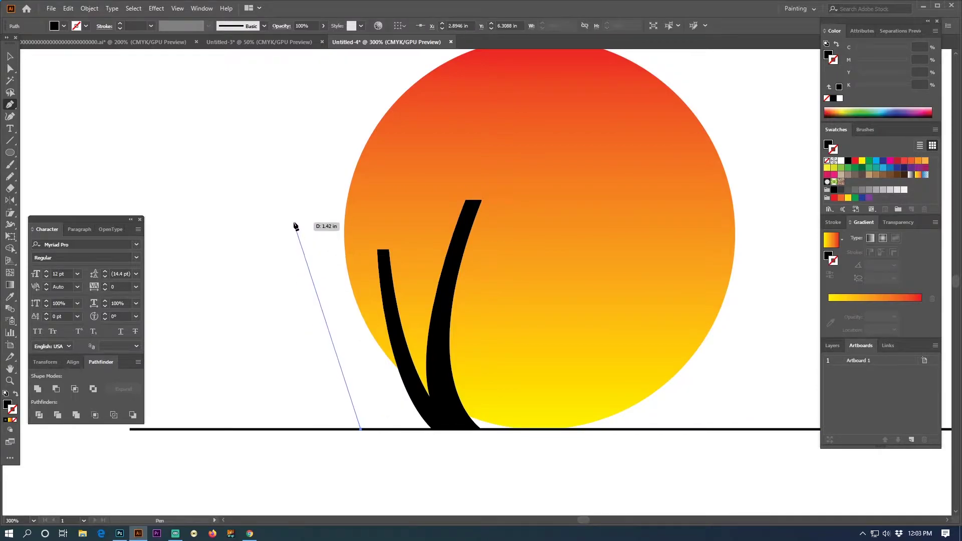
{"action": "left_click_drag", "start_coordinate": [233, 201], "coordinate": [115, 93]}
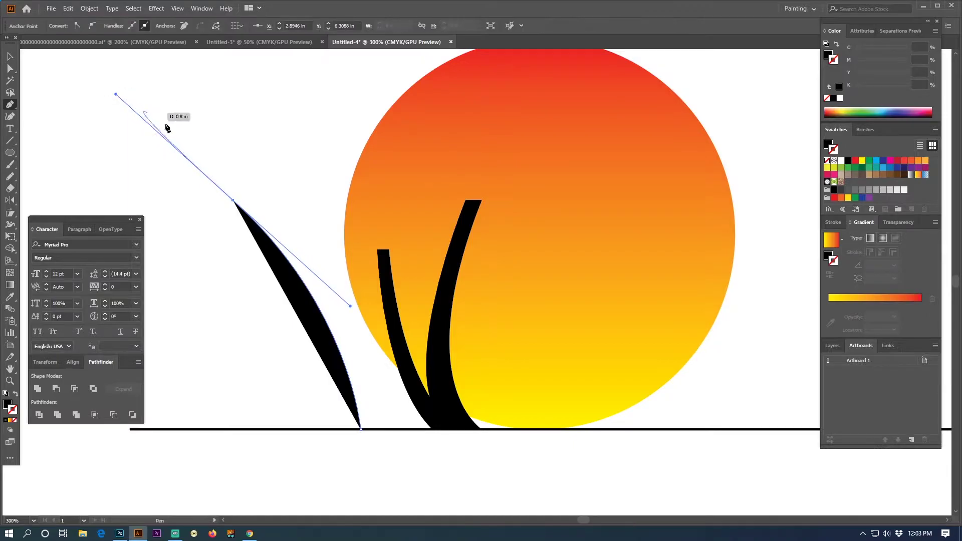
{"action": "left_click", "coordinate": [233, 201]}
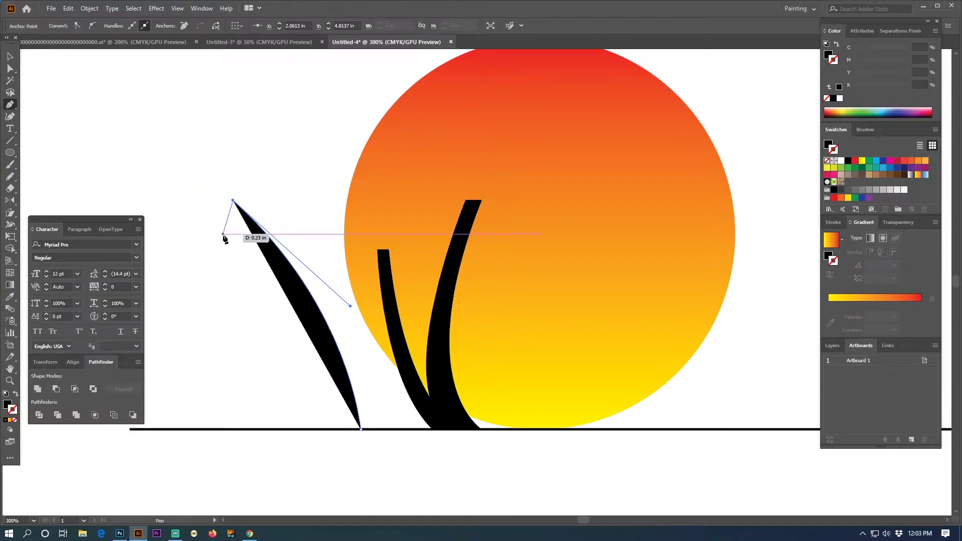
{"action": "left_click", "coordinate": [222, 201]}
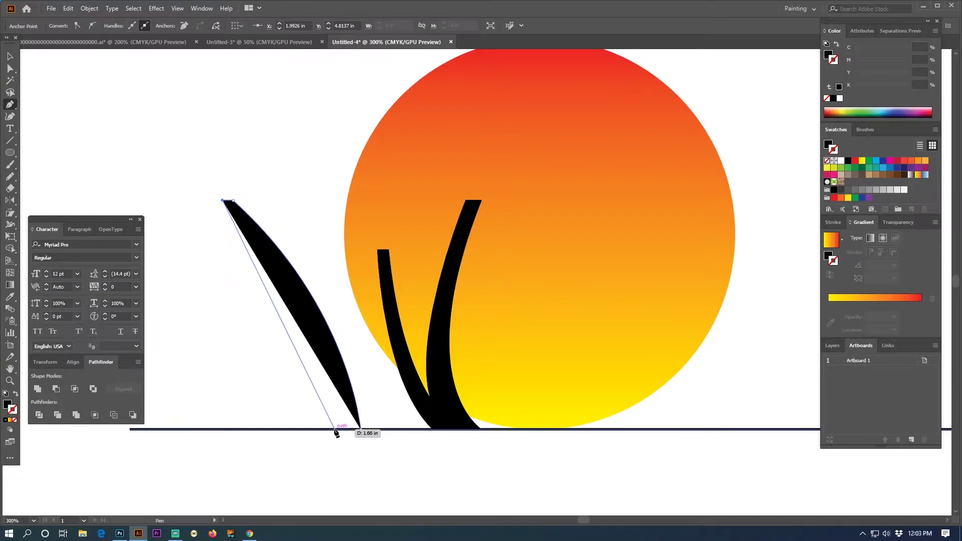
{"action": "left_click_drag", "start_coordinate": [326, 430], "coordinate": [294, 511]}
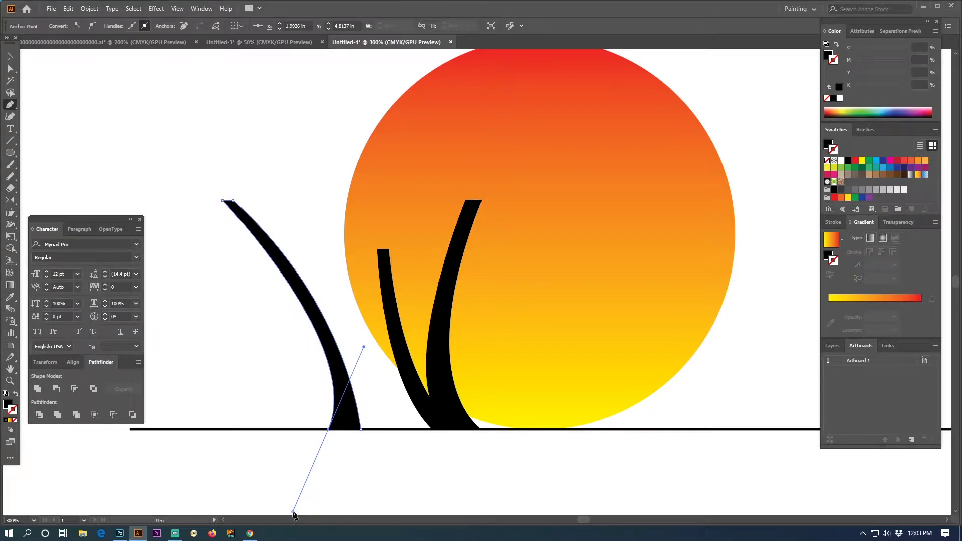
{"action": "left_click", "coordinate": [328, 429]}
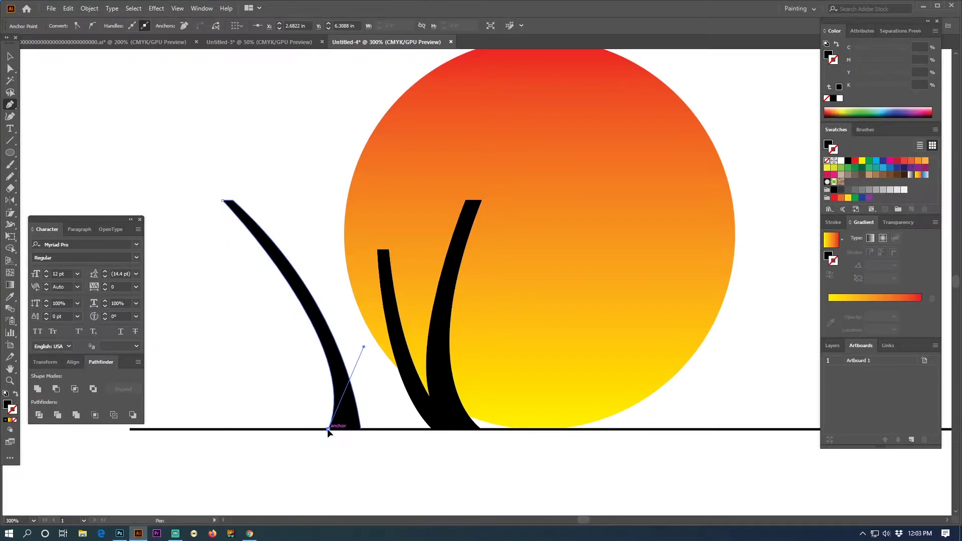
{"action": "left_click", "coordinate": [360, 430]}
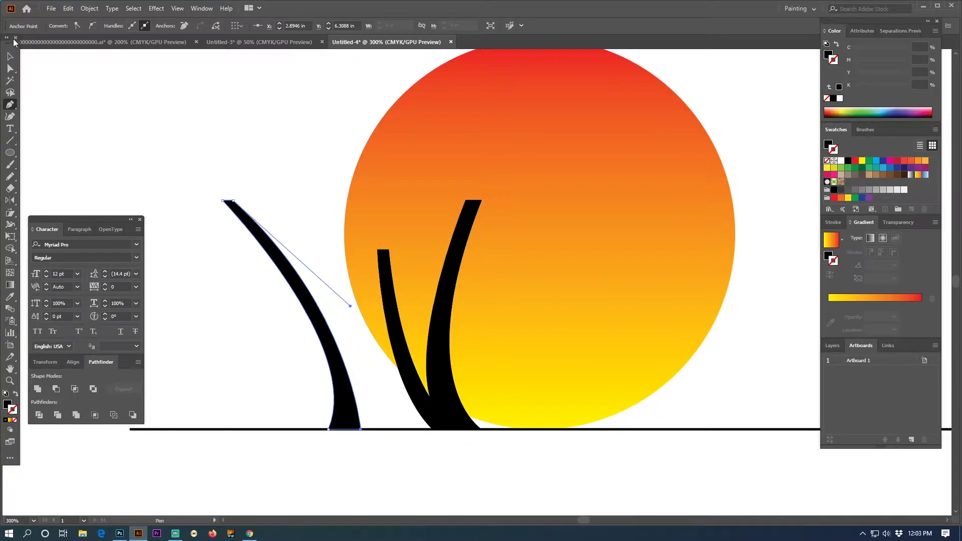
Step: Reshape the left trunk's curve with Direct Selection and paste in the palm-crown silhouette
{"action": "left_click", "coordinate": [16, 68]}
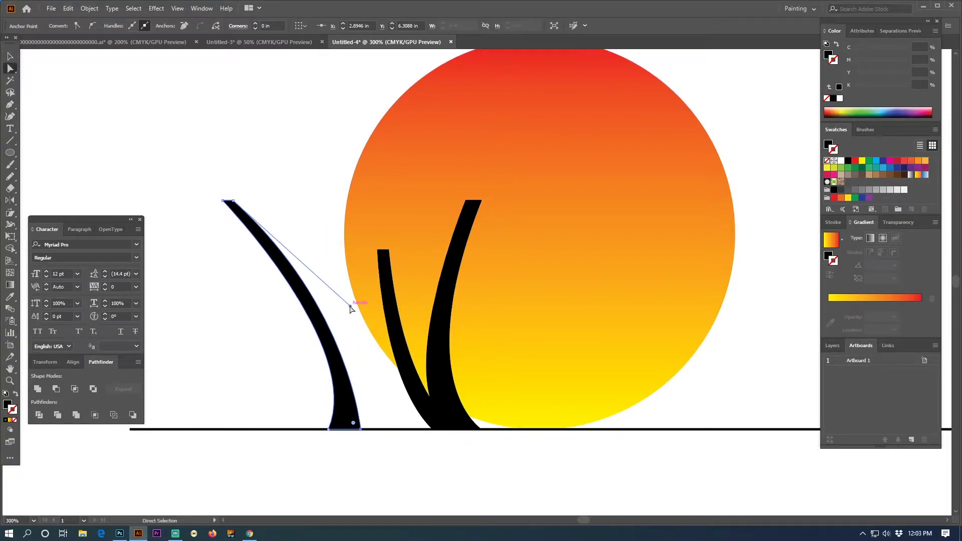
{"action": "left_click_drag", "start_coordinate": [351, 308], "coordinate": [369, 325]}
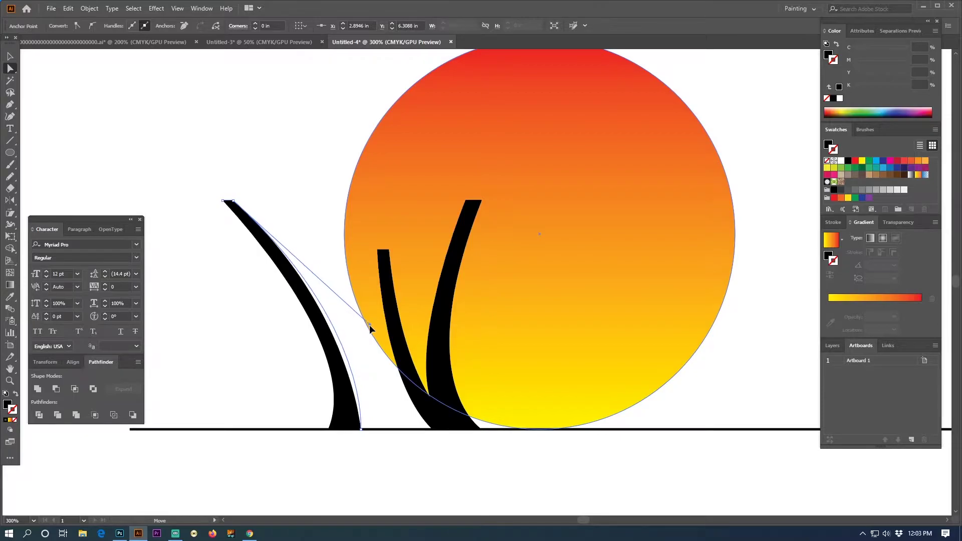
{"action": "left_click_drag", "start_coordinate": [368, 325], "coordinate": [371, 331]}
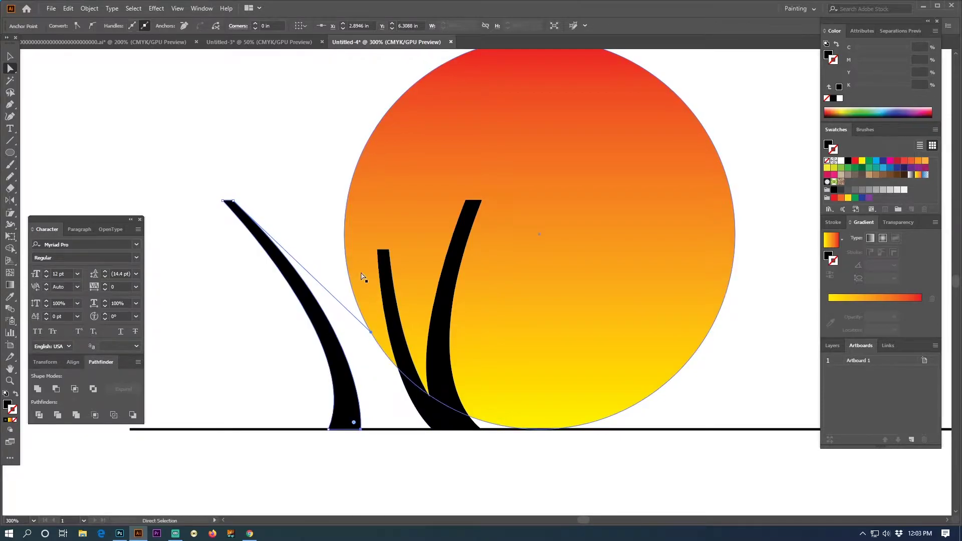
{"action": "left_click", "coordinate": [322, 224]}
{"action": "key", "text": "ctrl+minus"}
{"action": "key", "text": "ctrl+v"}
Step: Move the palm crown onto the left trunk's top and enlarge it
{"action": "key", "text": "v"}
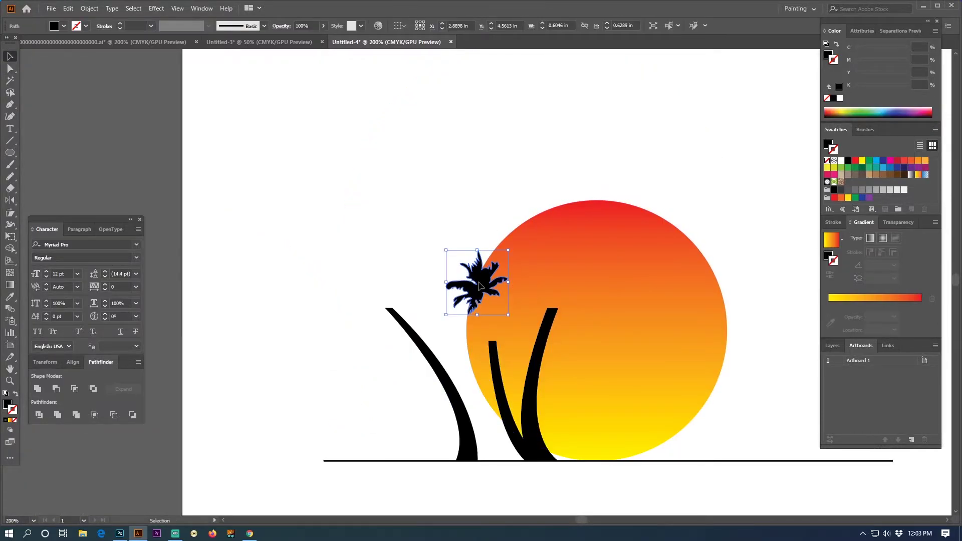
{"action": "mouse_move", "coordinate": [479, 285]}
{"action": "left_mouse_down"}
{"action": "mouse_move", "coordinate": [386, 302]}
{"action": "mouse_move", "coordinate": [433, 299]}
{"action": "mouse_move", "coordinate": [382, 269]}
{"action": "left_mouse_up"}
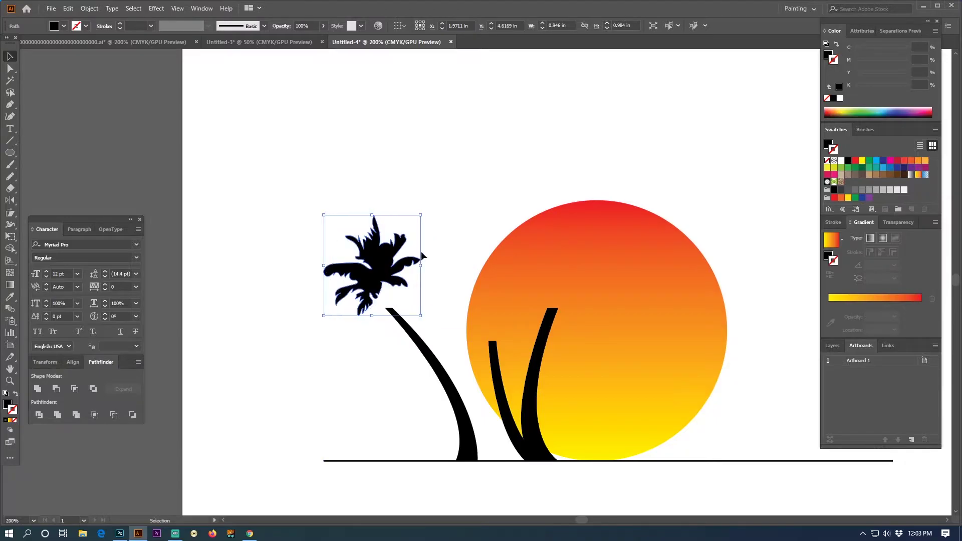
{"action": "left_click", "coordinate": [421, 254]}
{"action": "key", "text": "a"}
{"action": "left_click", "coordinate": [439, 277]}
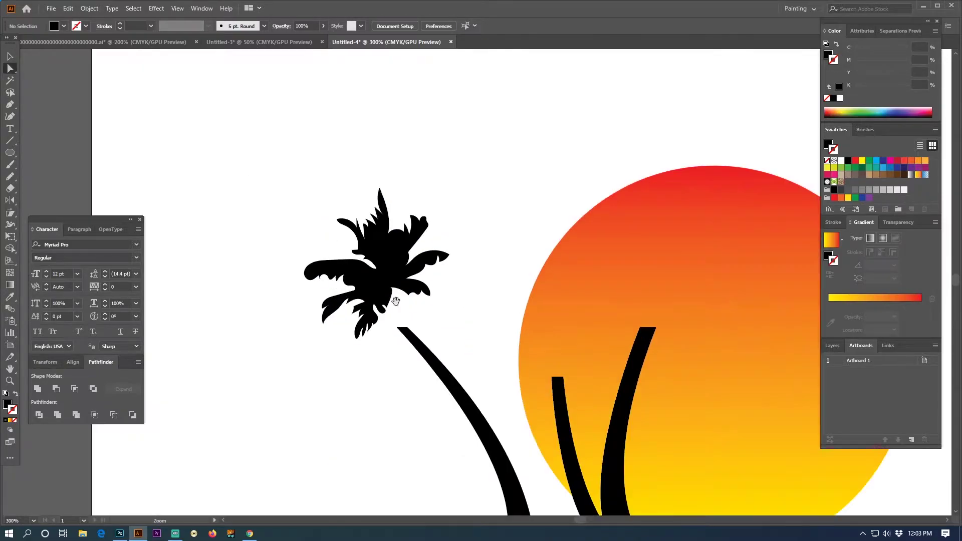
{"action": "left_click_drag", "start_coordinate": [390, 289], "coordinate": [399, 321]}
{"action": "left_click", "coordinate": [444, 305]}
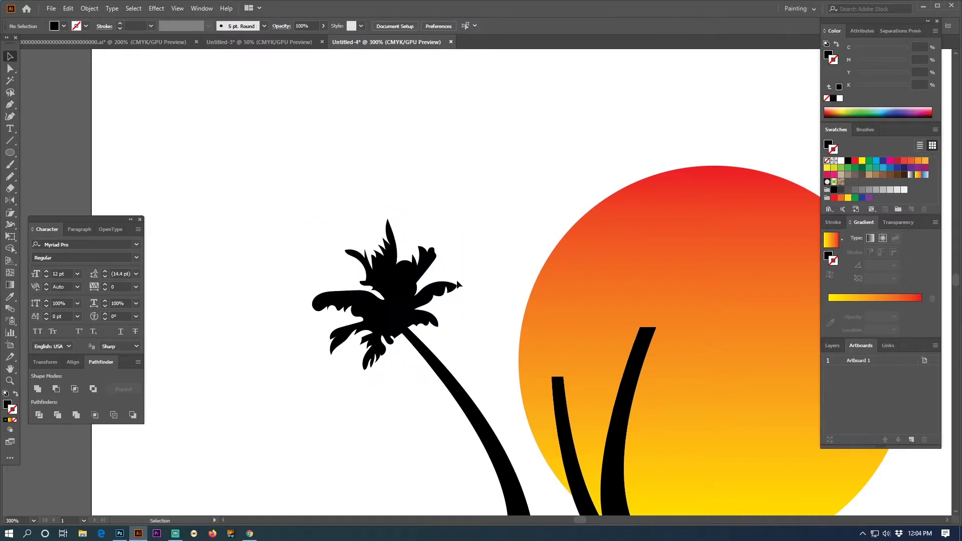
{"action": "mouse_move", "coordinate": [457, 295]}
{"action": "left_mouse_down"}
{"action": "mouse_move", "coordinate": [470, 294]}
{"action": "mouse_move", "coordinate": [411, 296]}
{"action": "mouse_move", "coordinate": [410, 287]}
{"action": "mouse_move", "coordinate": [417, 294]}
{"action": "left_mouse_up"}
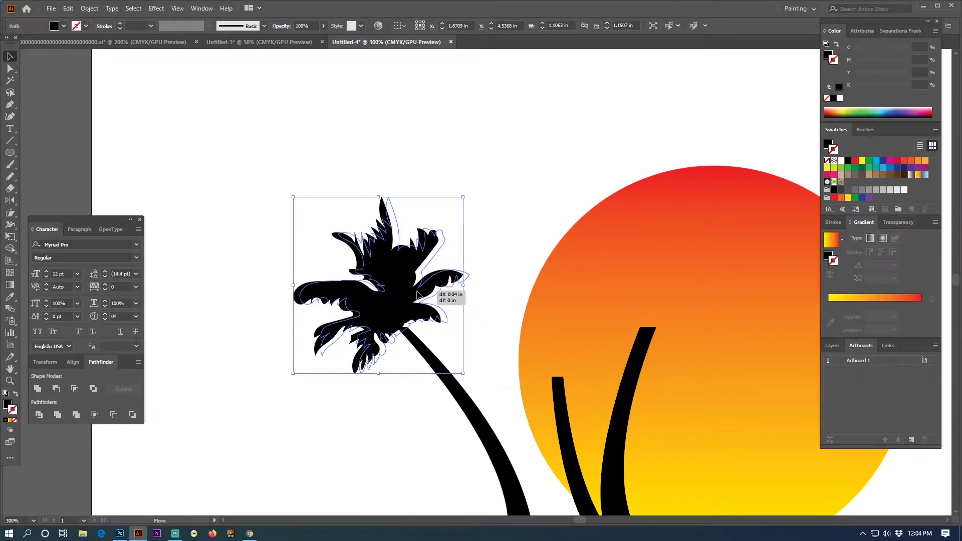
{"action": "left_click", "coordinate": [508, 251]}
{"action": "left_click_drag", "start_coordinate": [501, 249], "coordinate": [419, 218]}
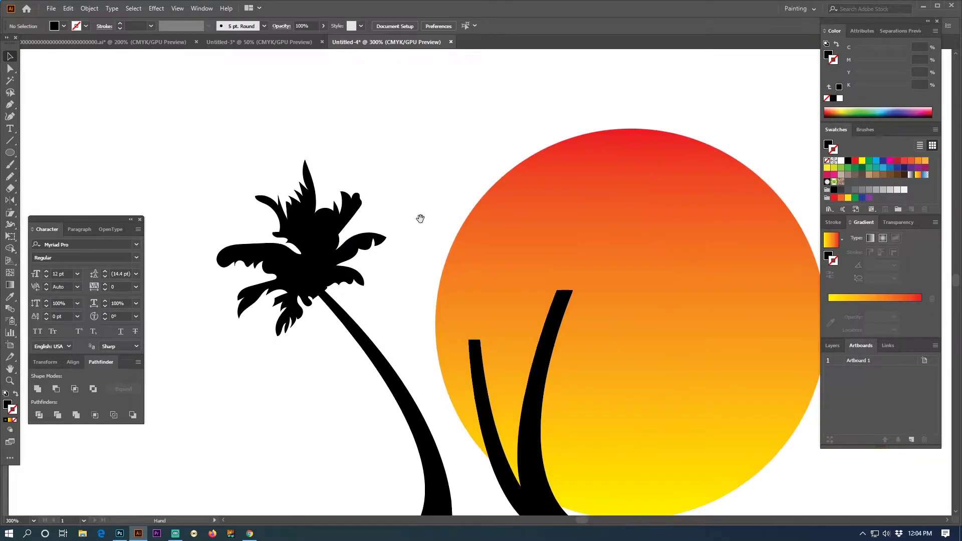
{"action": "key", "text": "ctrl+minus"}
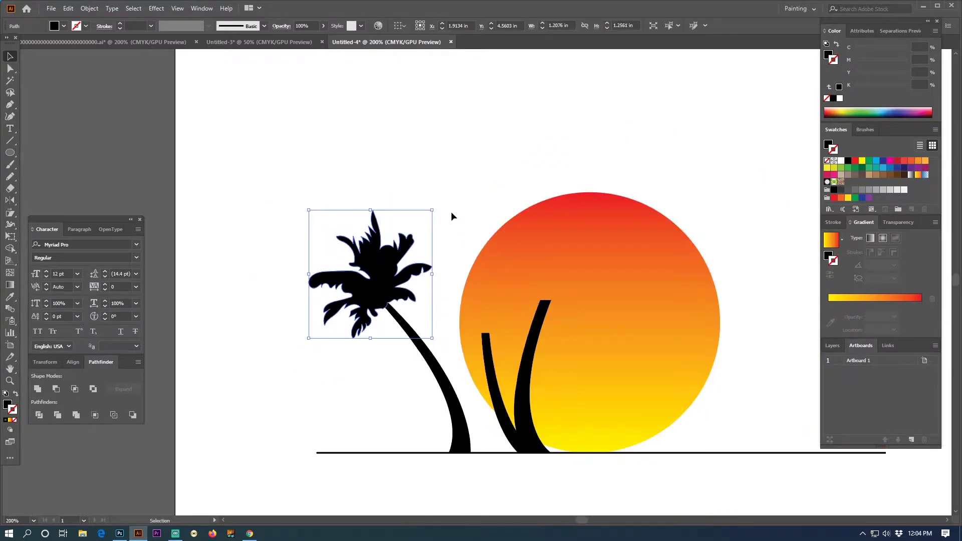
Step: Alt-drag a crown copy onto the tall trunk, shrinking and rotating it to fit
{"action": "left_click_drag", "start_coordinate": [427, 276], "coordinate": [594, 276]}
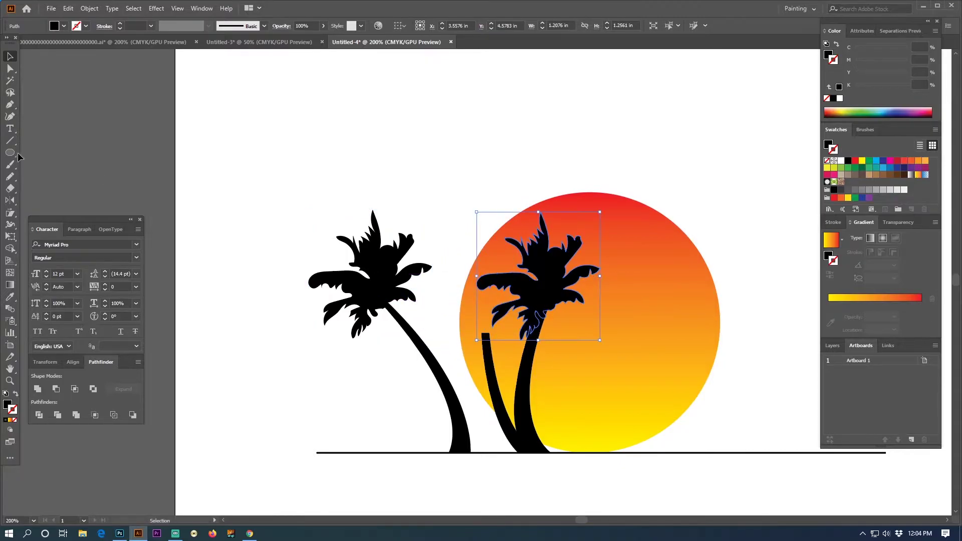
{"action": "left_click", "coordinate": [13, 200]}
{"action": "left_click", "coordinate": [34, 200]}
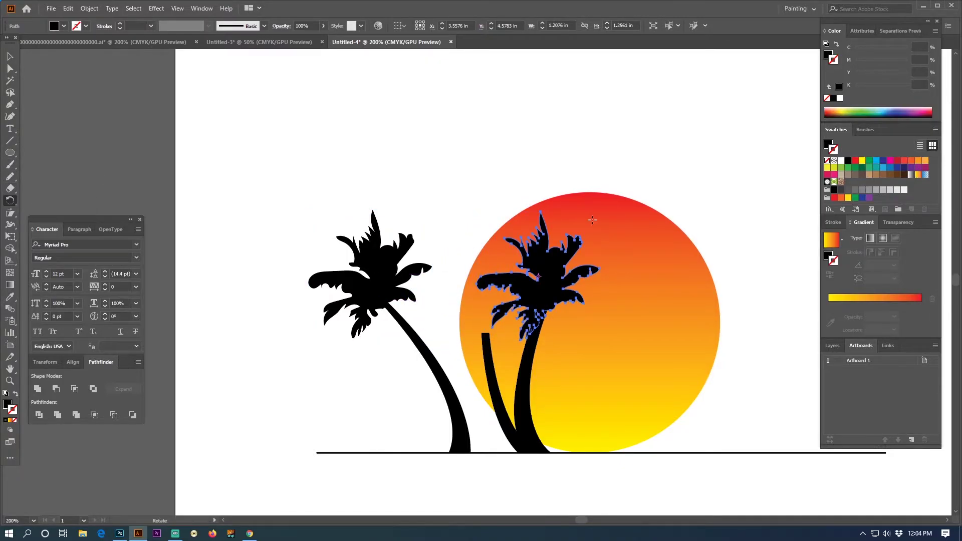
{"action": "left_click_drag", "start_coordinate": [599, 221], "coordinate": [616, 326]}
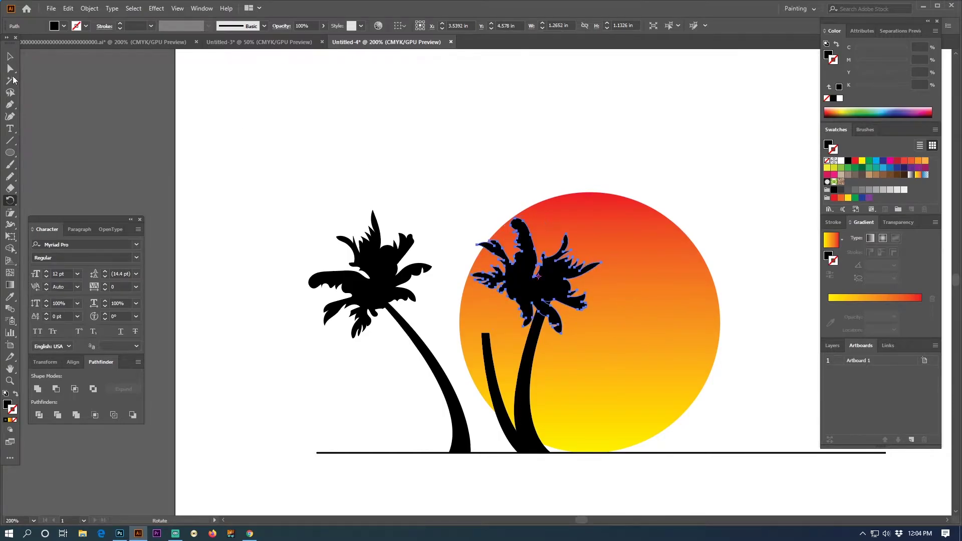
{"action": "left_click", "coordinate": [10, 56]}
{"action": "scroll", "coordinate": [647, 247], "scroll_direction": "up", "scroll_amount": 1}
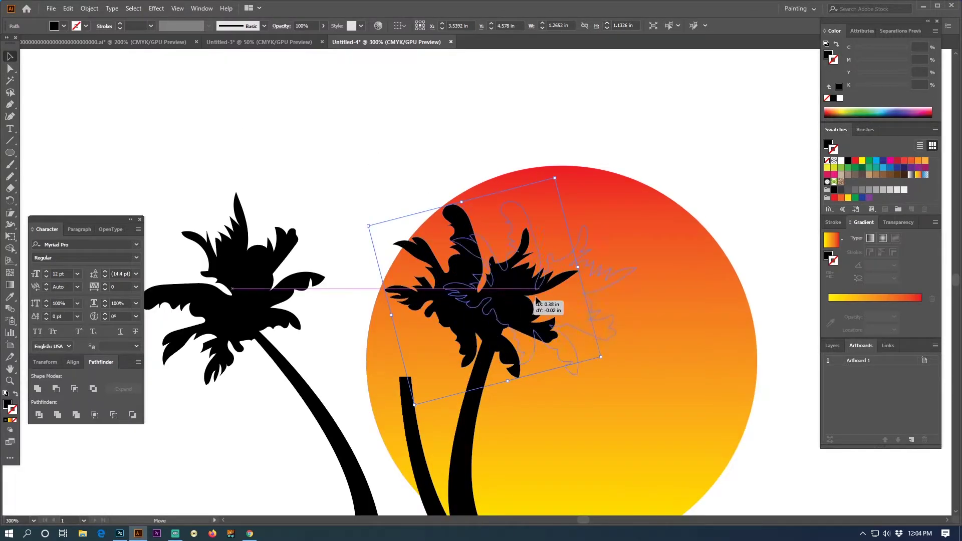
{"action": "mouse_move", "coordinate": [487, 309]}
{"action": "left_mouse_down"}
{"action": "mouse_move", "coordinate": [594, 300]}
{"action": "mouse_move", "coordinate": [528, 318]}
{"action": "left_mouse_up"}
{"action": "left_click_drag", "start_coordinate": [625, 275], "coordinate": [595, 284]}
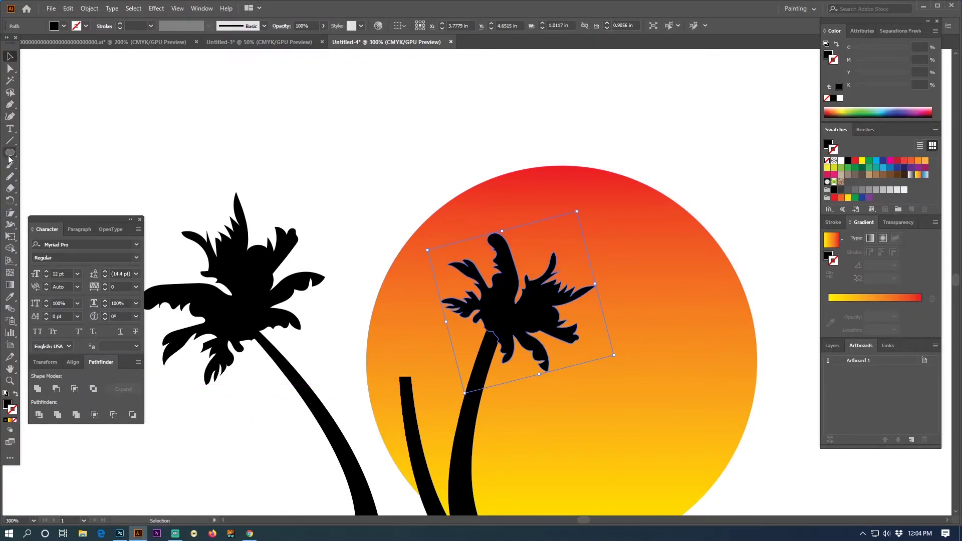
{"action": "left_click", "coordinate": [10, 200]}
{"action": "left_click_drag", "start_coordinate": [648, 283], "coordinate": [650, 261]}
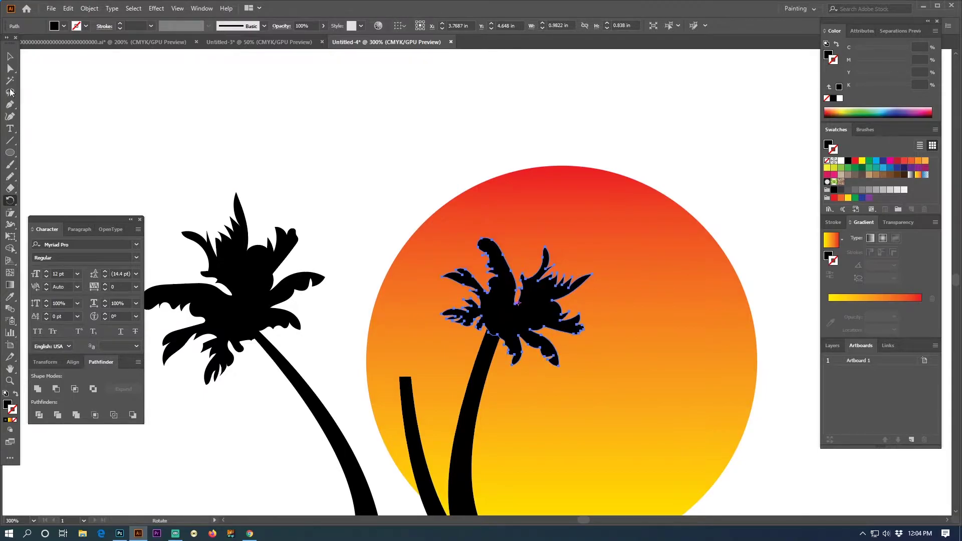
{"action": "left_click", "coordinate": [10, 56]}
{"action": "mouse_move", "coordinate": [544, 315]}
{"action": "left_mouse_down"}
{"action": "mouse_move", "coordinate": [479, 342]}
{"action": "mouse_move", "coordinate": [473, 323]}
{"action": "left_mouse_up"}
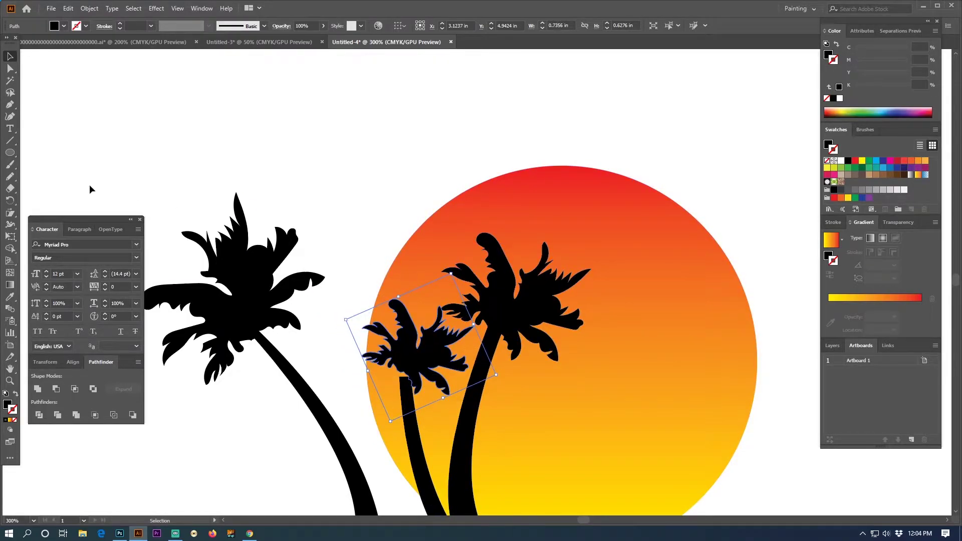
Step: Turn the small crown upright and move it onto the short trunk
{"action": "left_click", "coordinate": [10, 200]}
{"action": "mouse_move", "coordinate": [403, 346]}
{"action": "left_mouse_down"}
{"action": "mouse_move", "coordinate": [407, 376]}
{"action": "mouse_move", "coordinate": [465, 358]}
{"action": "left_mouse_up"}
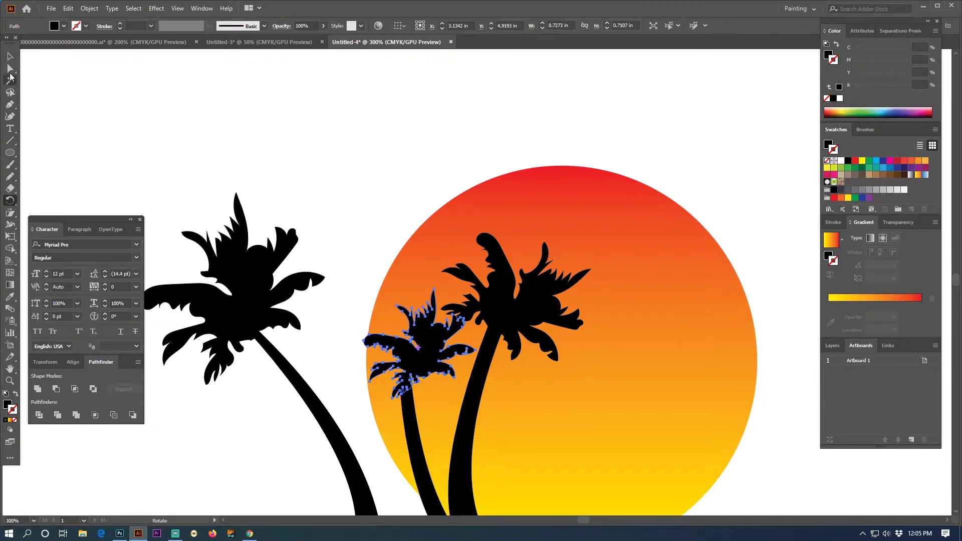
{"action": "left_click", "coordinate": [10, 56]}
{"action": "left_click_drag", "start_coordinate": [427, 356], "coordinate": [420, 357]}
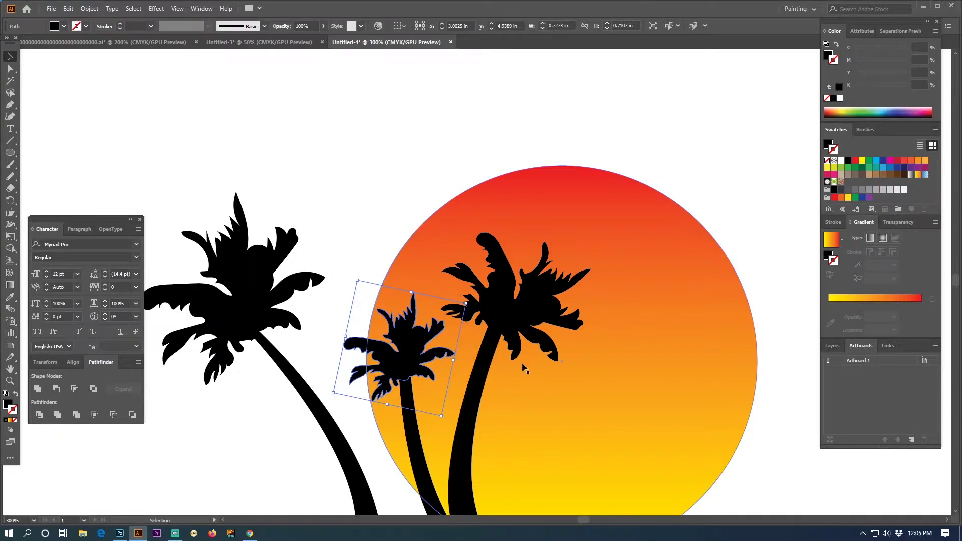
{"action": "left_click", "coordinate": [298, 170]}
{"action": "left_click_drag", "start_coordinate": [458, 242], "coordinate": [422, 78]}
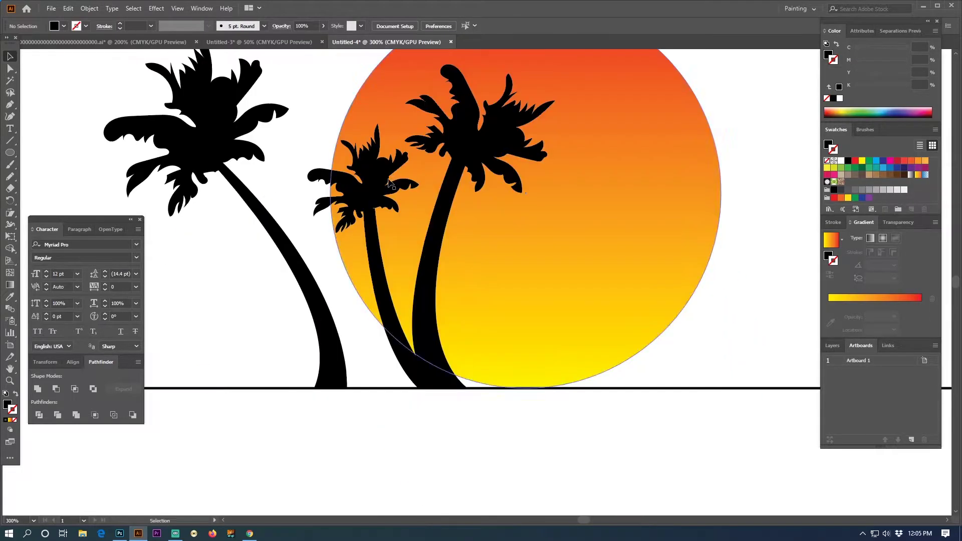
Step: Enlarge the small and large crowns slightly and adjust the left crown's position
{"action": "left_click", "coordinate": [421, 191]}
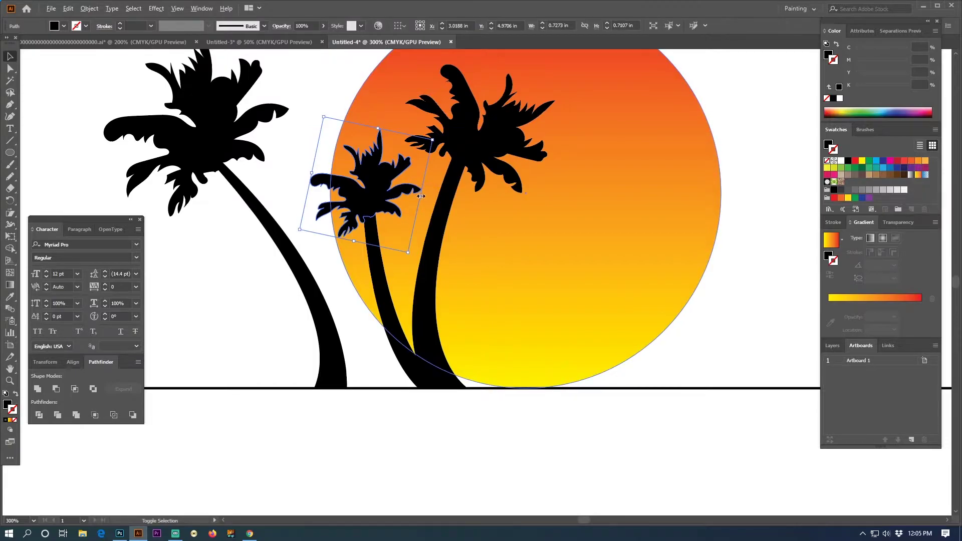
{"action": "left_click_drag", "start_coordinate": [420, 191], "coordinate": [427, 194]}
{"action": "left_click", "coordinate": [478, 150]}
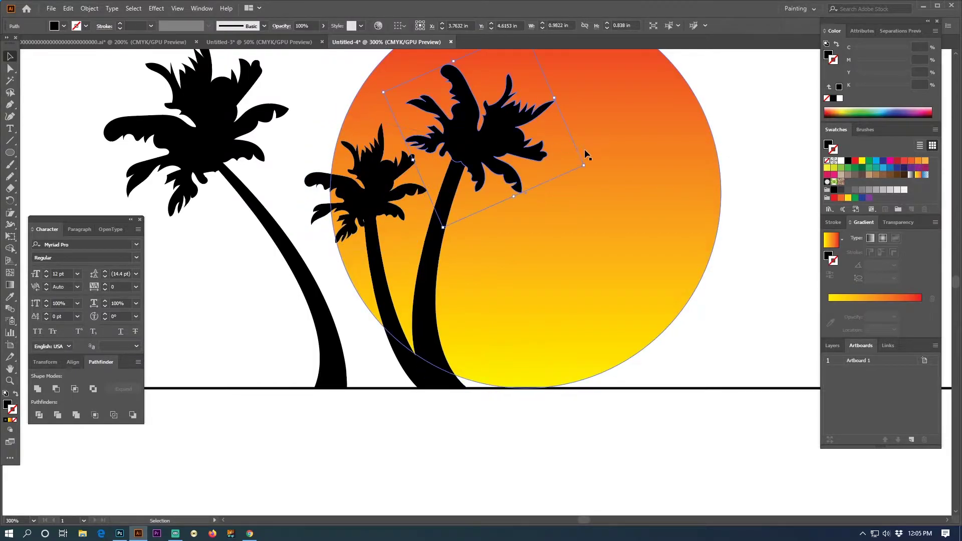
{"action": "left_click_drag", "start_coordinate": [585, 165], "coordinate": [594, 168]}
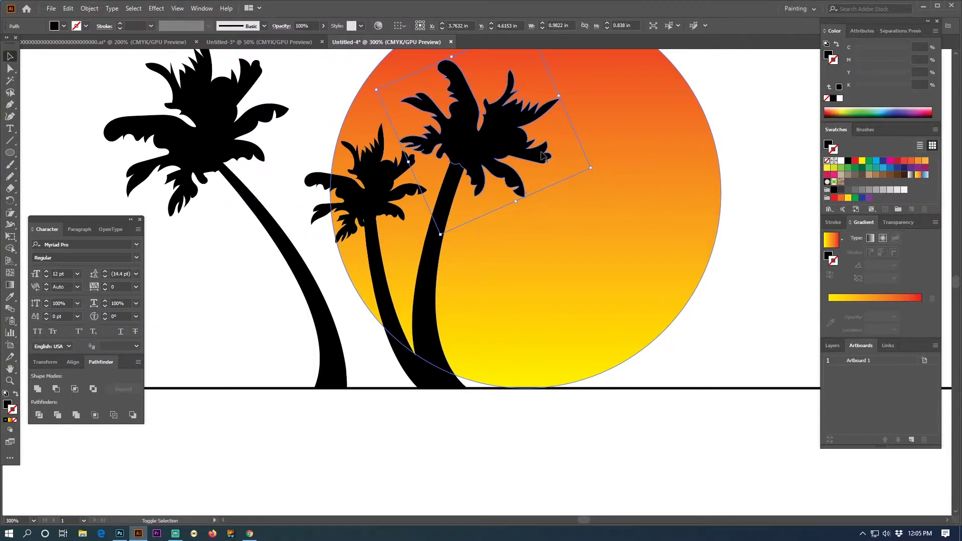
{"action": "left_click_drag", "start_coordinate": [501, 140], "coordinate": [493, 137]}
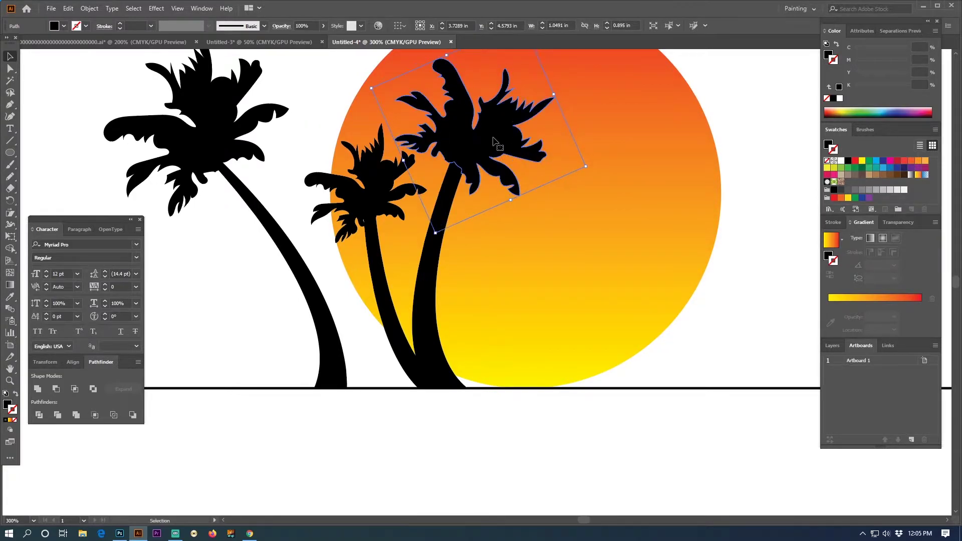
{"action": "left_click_drag", "start_coordinate": [179, 115], "coordinate": [246, 151]}
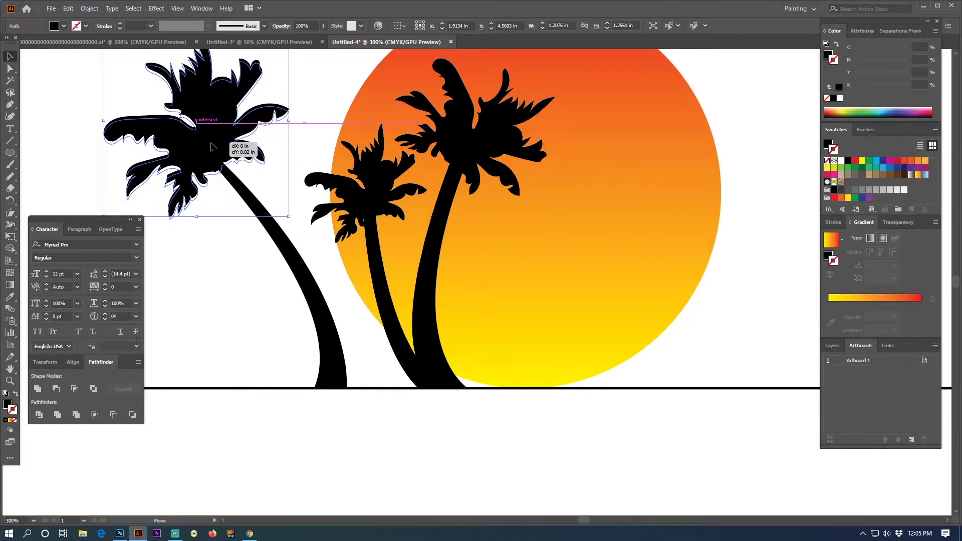
{"action": "key", "text": "Tab"}
Step: Draw a path along the horizon and add curved grass points near the sun
{"action": "key", "text": "p"}
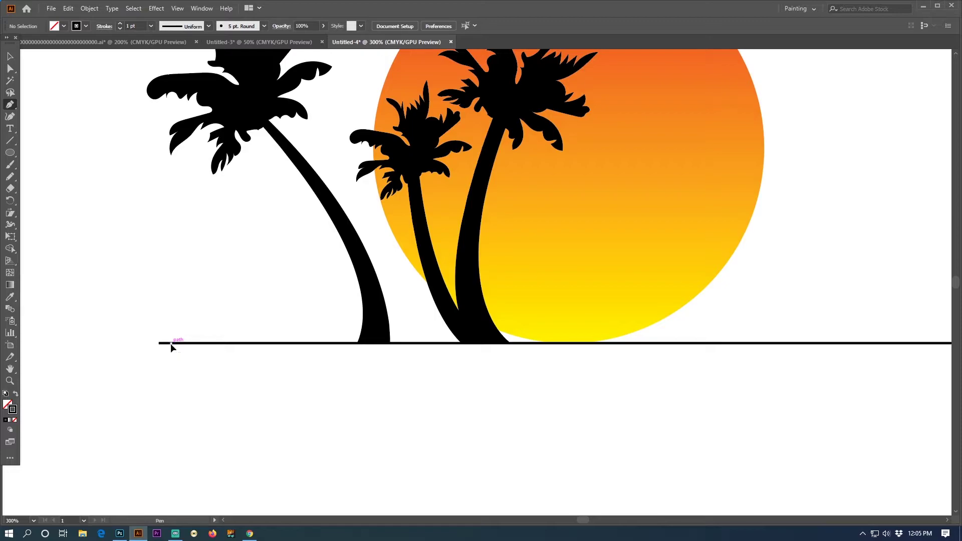
{"action": "left_click", "coordinate": [171, 343]}
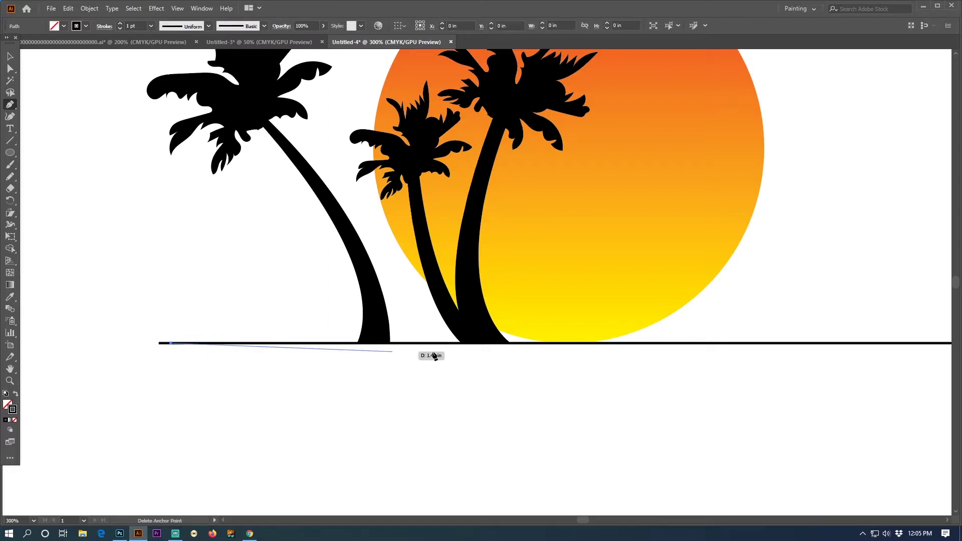
{"action": "left_click", "coordinate": [754, 344]}
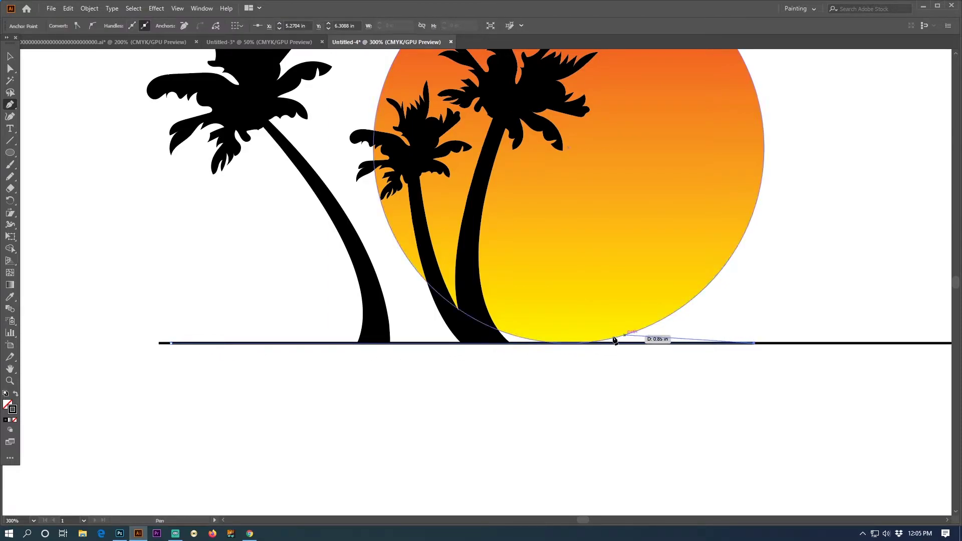
{"action": "left_click", "coordinate": [563, 337]}
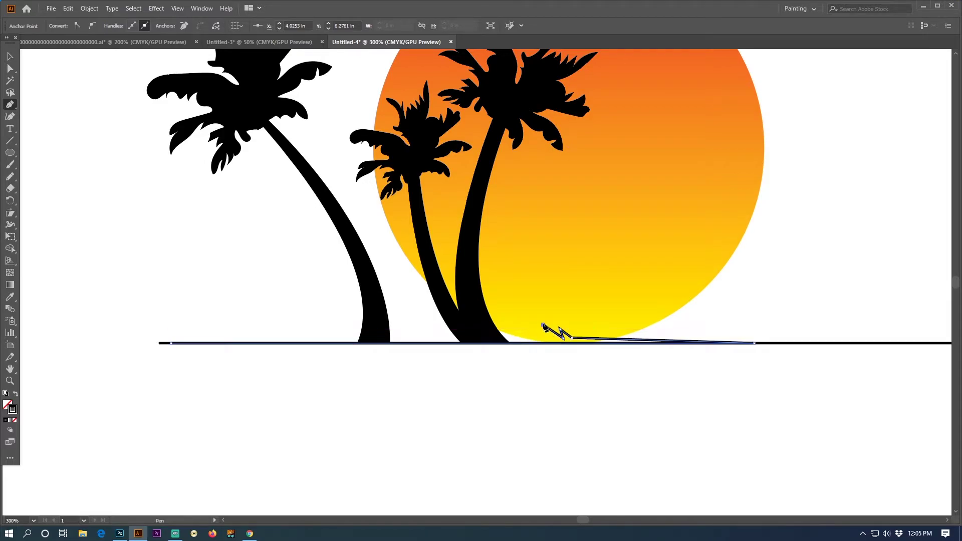
{"action": "left_click", "coordinate": [545, 334]}
{"action": "left_click_drag", "start_coordinate": [519, 330], "coordinate": [516, 327]}
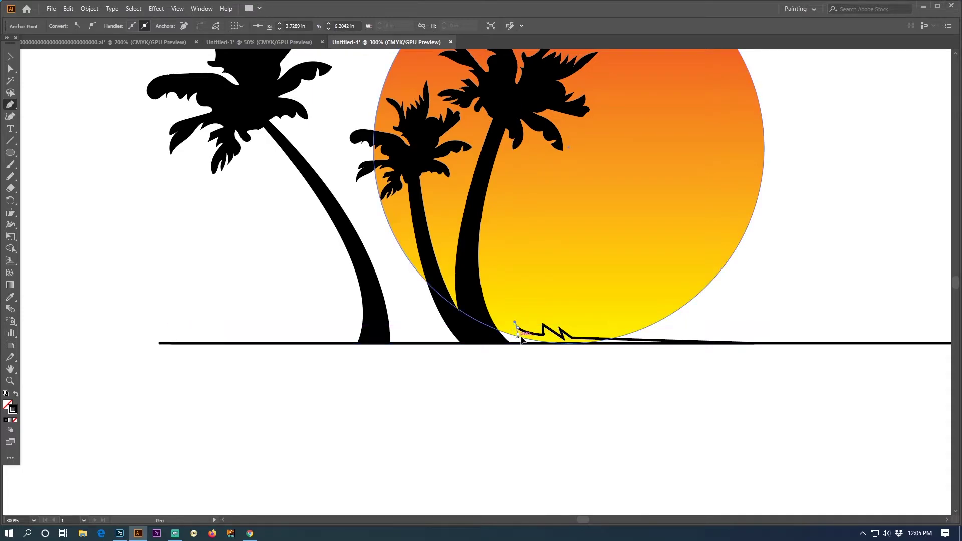
{"action": "left_click", "coordinate": [521, 340]}
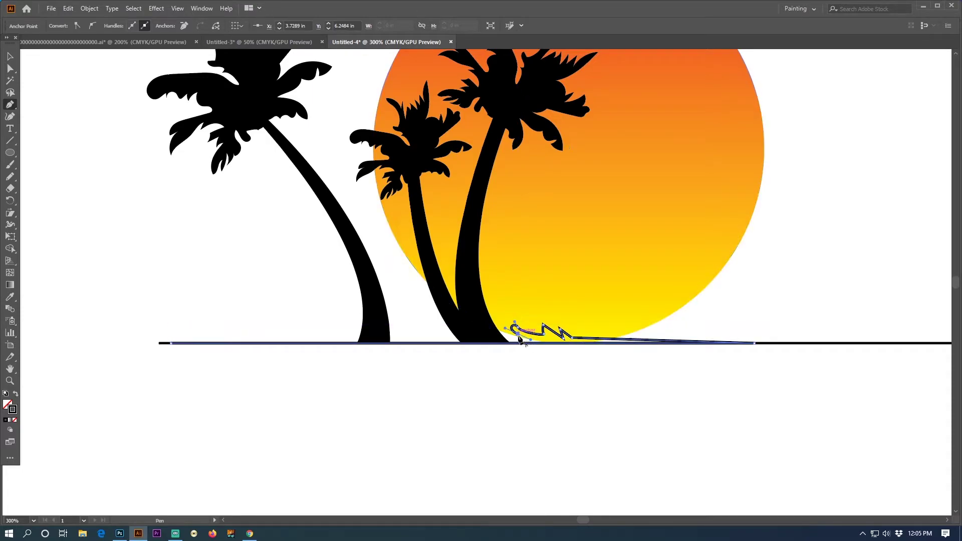
{"action": "mouse_move", "coordinate": [492, 322]}
{"action": "left_mouse_down"}
{"action": "mouse_move", "coordinate": [494, 341]}
{"action": "mouse_move", "coordinate": [431, 321]}
{"action": "mouse_move", "coordinate": [412, 334]}
{"action": "mouse_move", "coordinate": [349, 311]}
{"action": "mouse_move", "coordinate": [359, 326]}
{"action": "left_mouse_up"}
{"action": "key", "text": "ctrl+z"}
Step: Add spiky grass blade tips along the horizon left of the trunks
{"action": "left_click", "coordinate": [369, 304]}
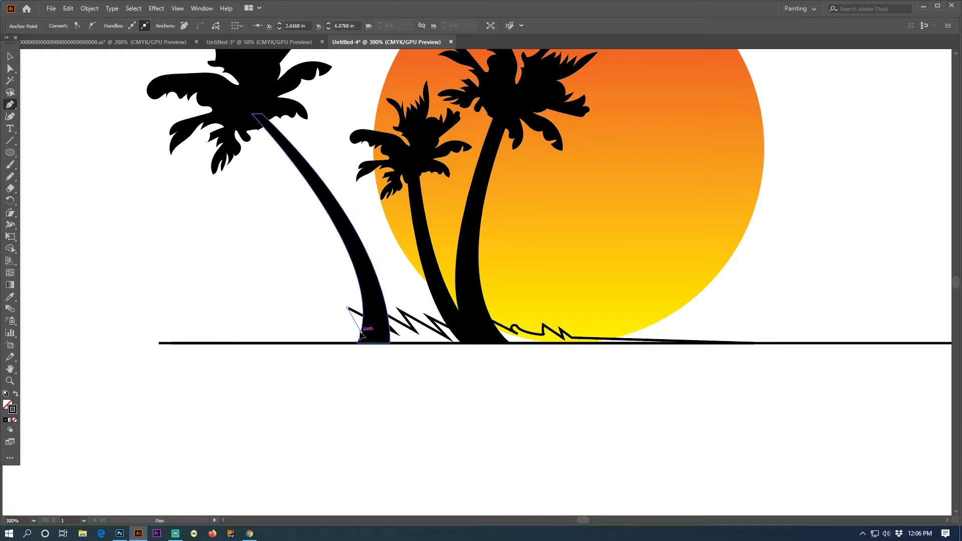
{"action": "left_click", "coordinate": [335, 308]}
{"action": "left_click", "coordinate": [326, 323]}
{"action": "left_click", "coordinate": [301, 312]}
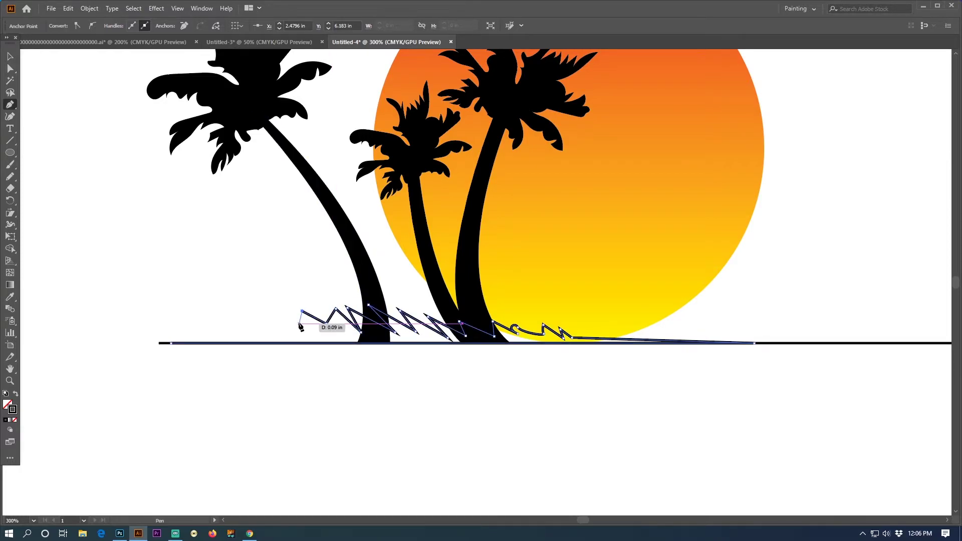
{"action": "mouse_move", "coordinate": [298, 324]}
{"action": "left_mouse_down"}
{"action": "mouse_move", "coordinate": [289, 330]}
{"action": "mouse_move", "coordinate": [317, 336]}
{"action": "mouse_move", "coordinate": [291, 341]}
{"action": "left_mouse_up"}
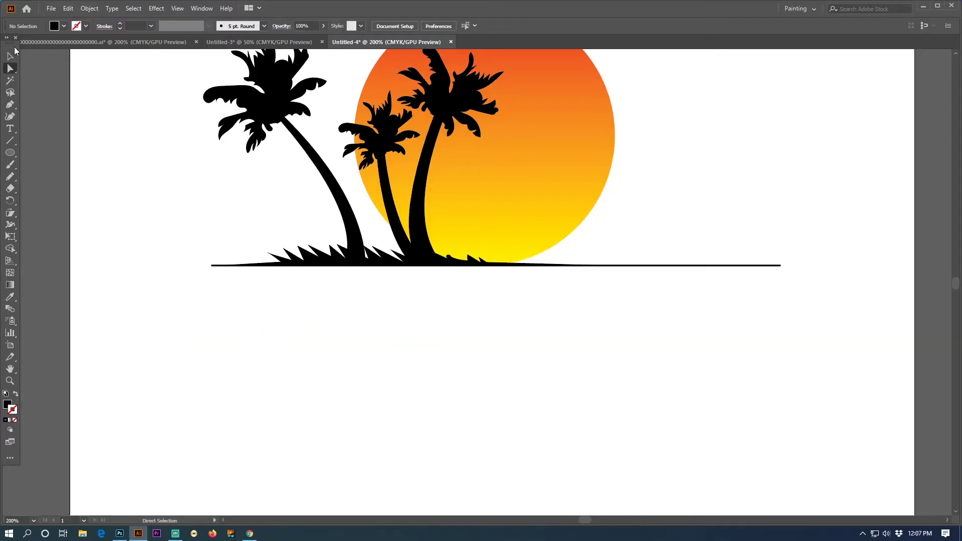
Step: Start the tapered stripe shape below the horizon with alternating left-right points
{"action": "mouse_move", "coordinate": [492, 285]}
{"action": "left_mouse_down"}
{"action": "mouse_move", "coordinate": [512, 306]}
{"action": "mouse_move", "coordinate": [509, 254]}
{"action": "left_mouse_up"}
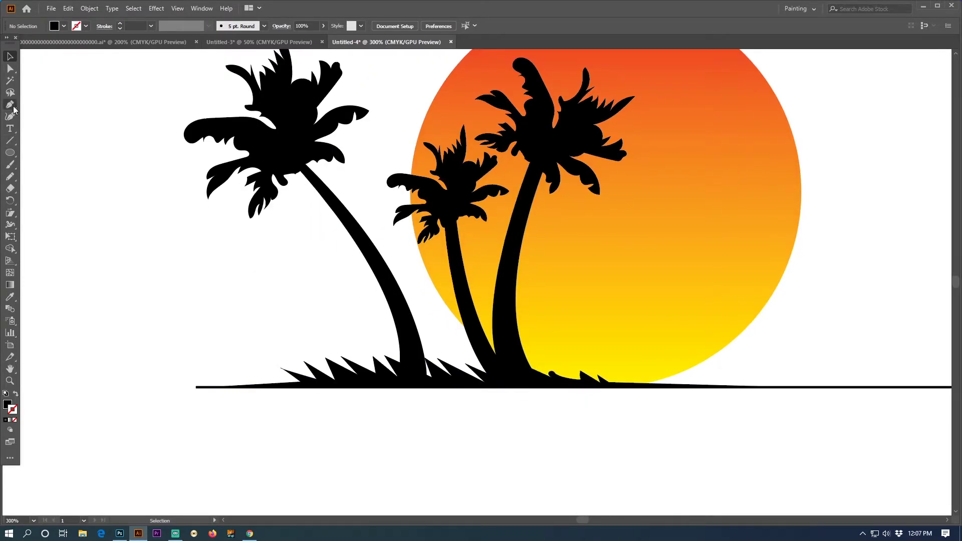
{"action": "left_click", "coordinate": [230, 393]}
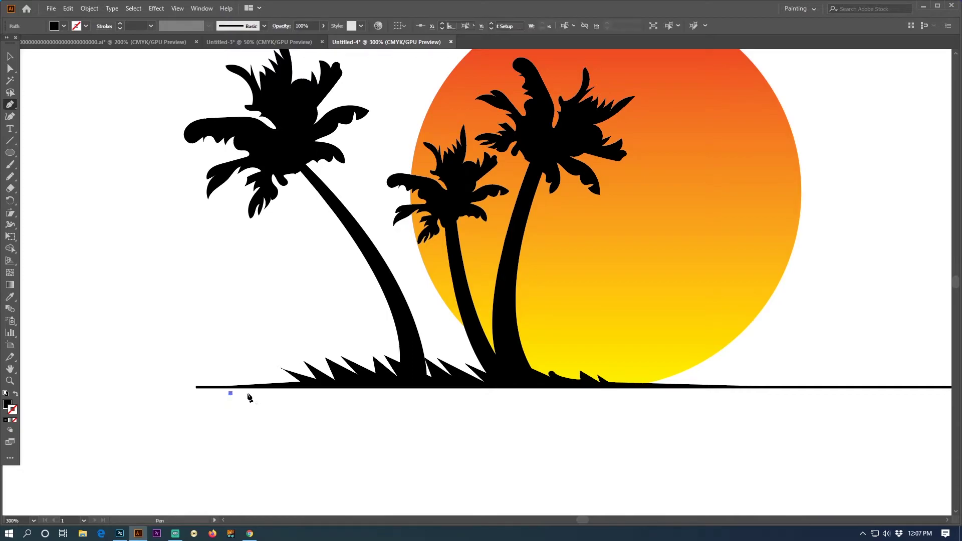
{"action": "left_click", "coordinate": [681, 407], "text": "shift"}
{"action": "left_click", "coordinate": [516, 397]}
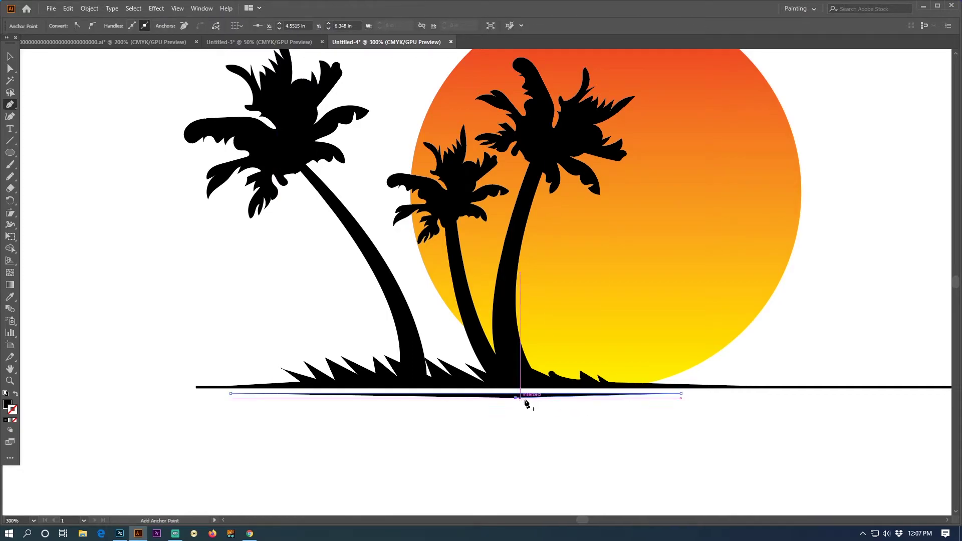
{"action": "left_click", "coordinate": [657, 398]}
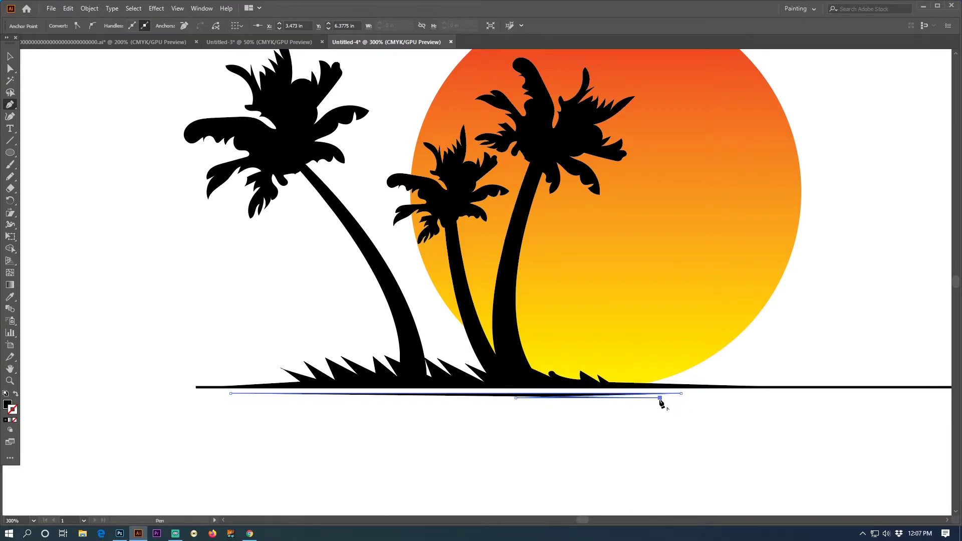
{"action": "left_click", "coordinate": [542, 401]}
{"action": "left_click", "coordinate": [678, 400]}
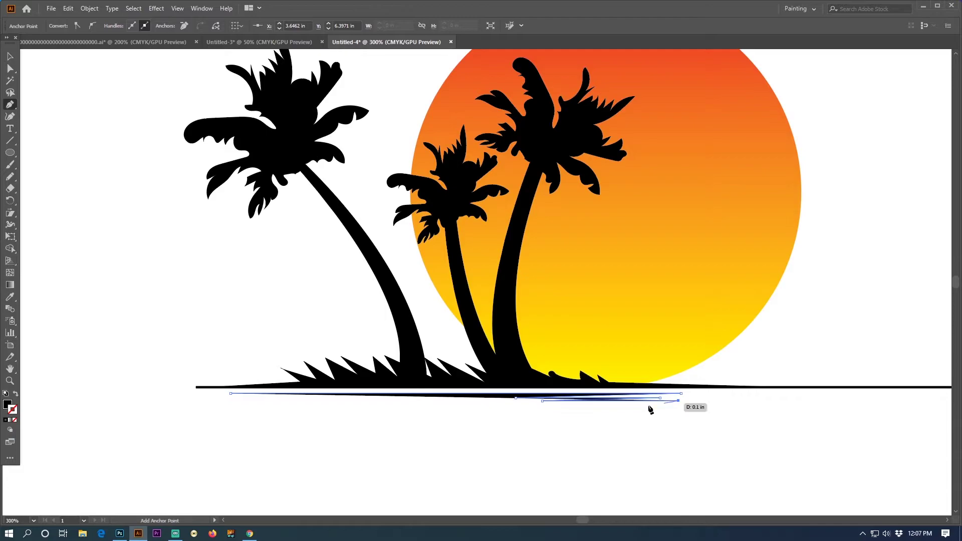
{"action": "left_click", "coordinate": [515, 404]}
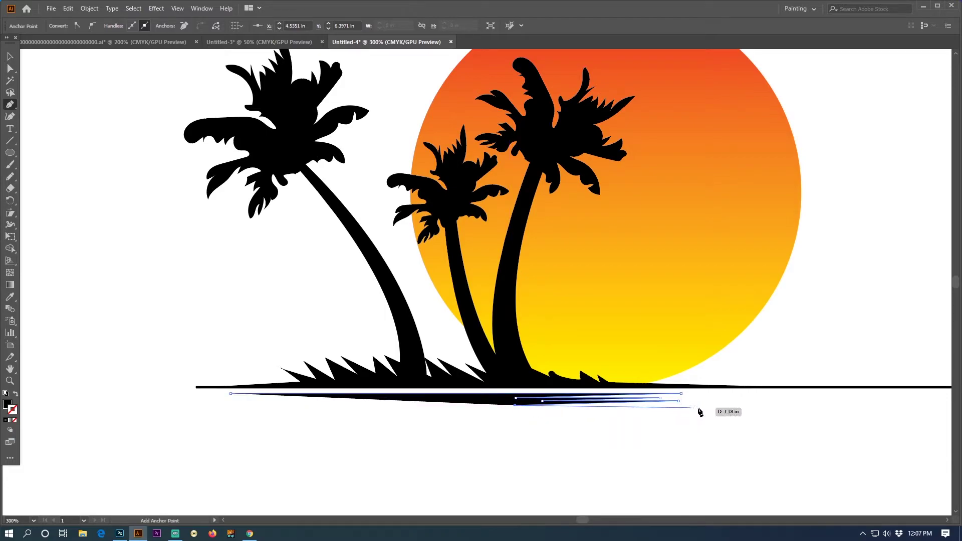
Step: Add the remaining tapered stripe points and close the stripe shape
{"action": "left_click", "coordinate": [679, 405]}
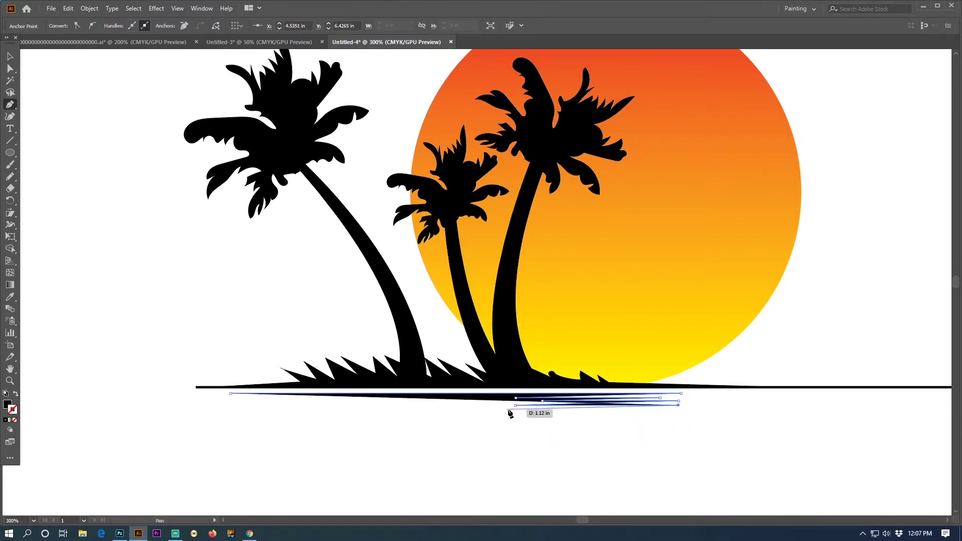
{"action": "left_click", "coordinate": [512, 409]}
{"action": "left_click", "coordinate": [666, 409]}
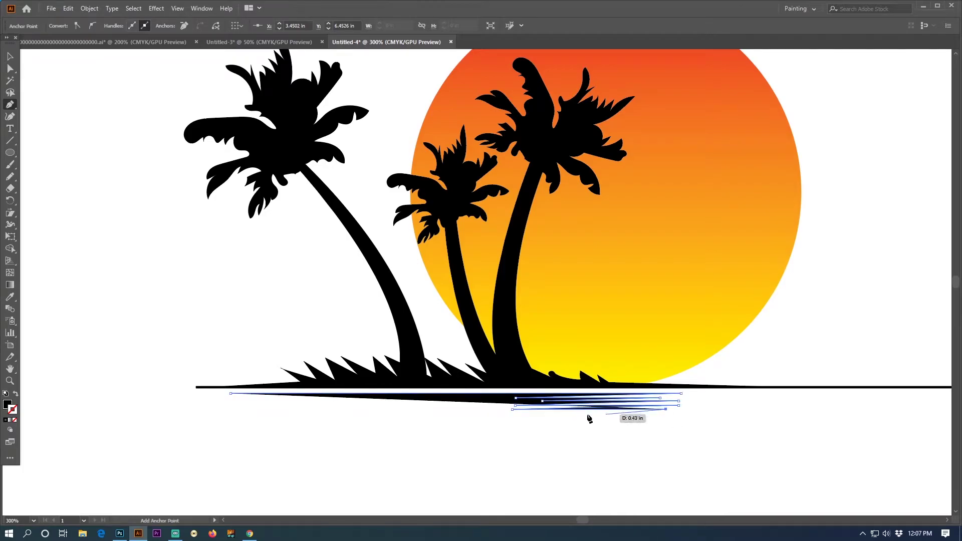
{"action": "left_click", "coordinate": [495, 412]}
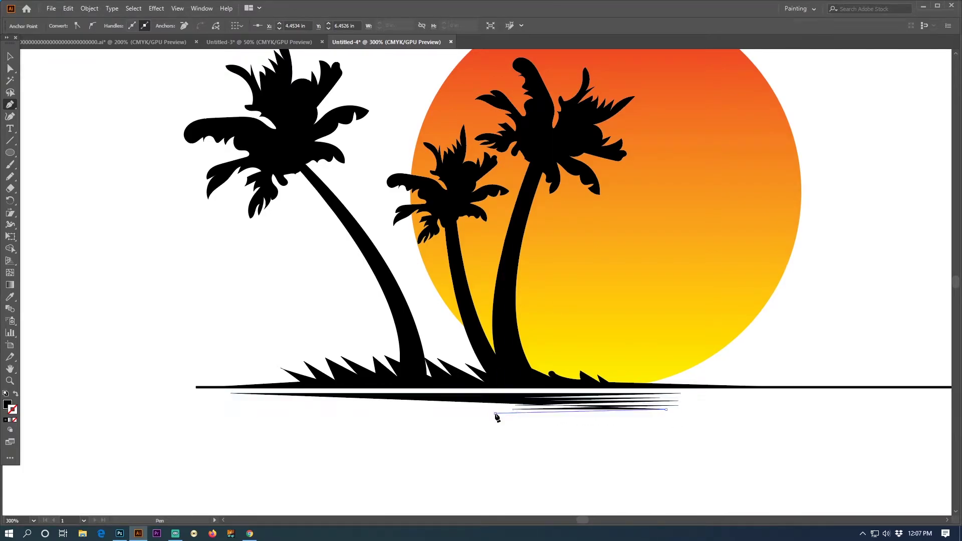
{"action": "left_click", "coordinate": [665, 412]}
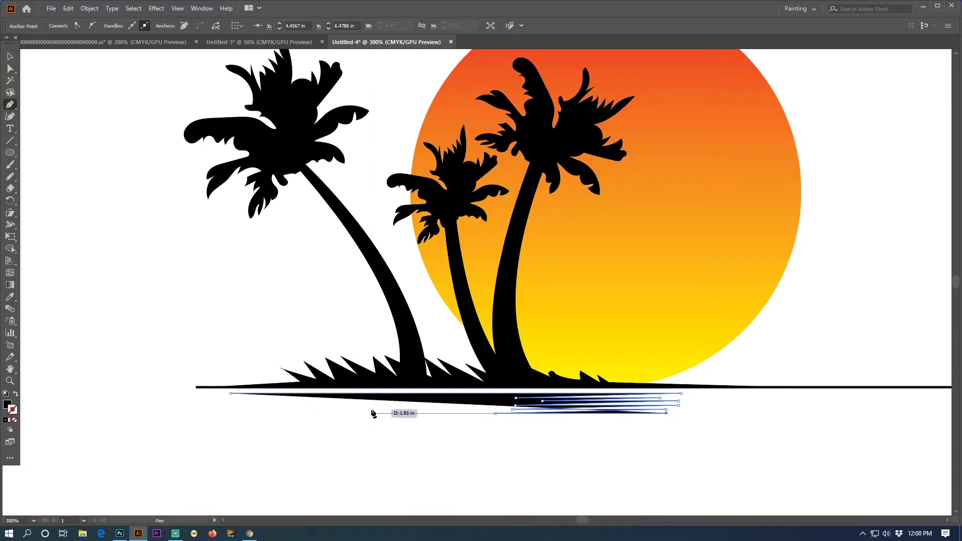
{"action": "left_click", "coordinate": [445, 396]}
{"action": "key", "text": "Tab"}
Step: Make a vertically reflected copy of the stripes and move it to the left
{"action": "double_click", "coordinate": [8, 200]}
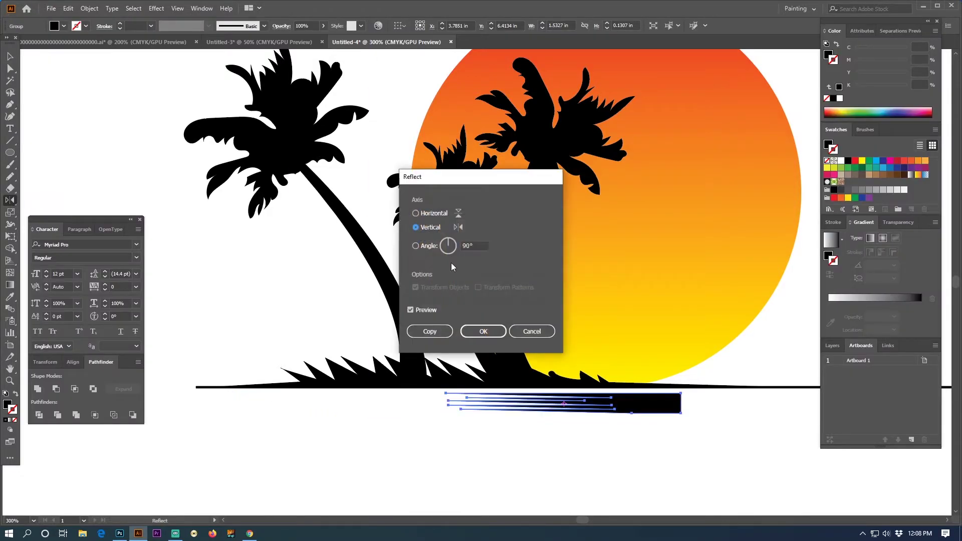
{"action": "left_click", "coordinate": [474, 326]}
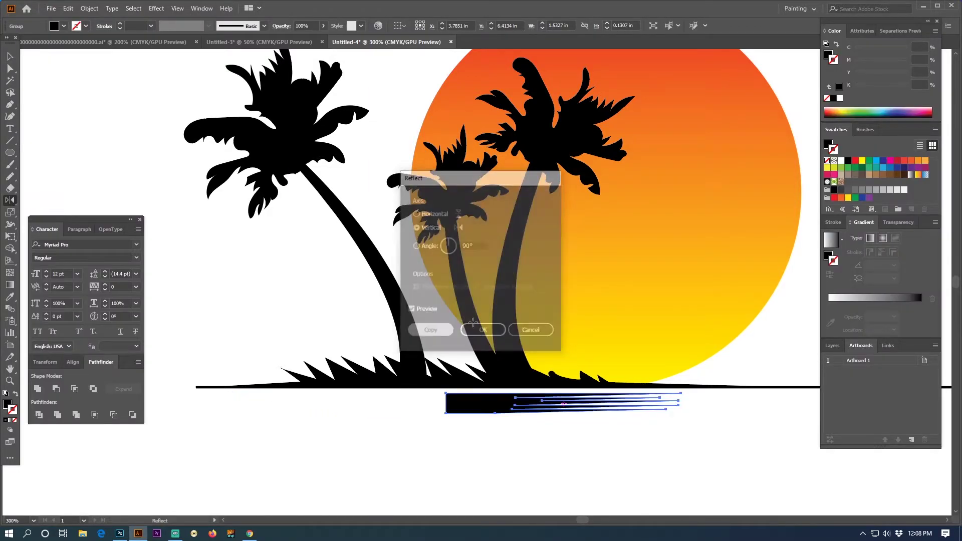
{"action": "left_click", "coordinate": [13, 55]}
{"action": "left_click", "coordinate": [698, 404]}
{"action": "left_click_drag", "start_coordinate": [665, 403], "coordinate": [463, 407]}
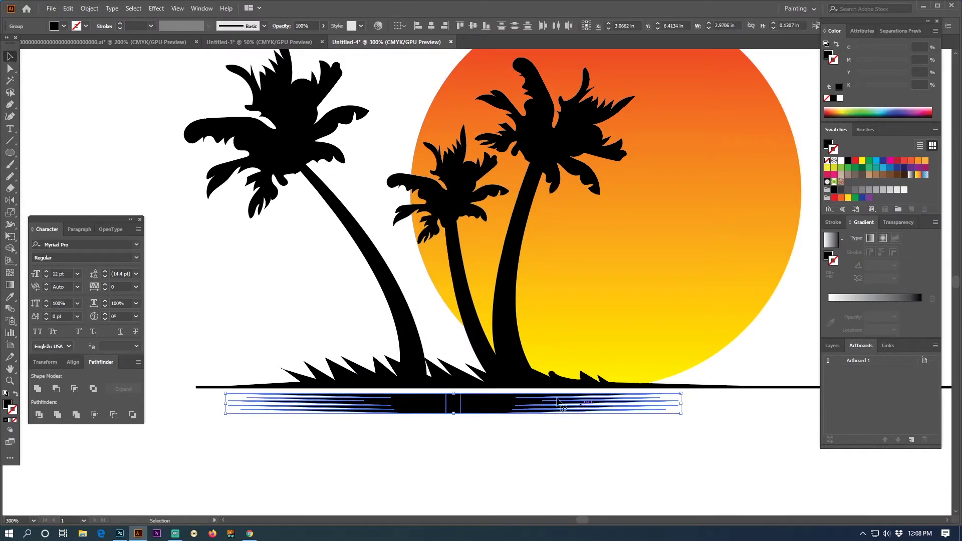
Step: Apply Pathfinder Divide to the overlapping stripes and reselect the combined band
{"action": "left_click", "coordinate": [39, 416]}
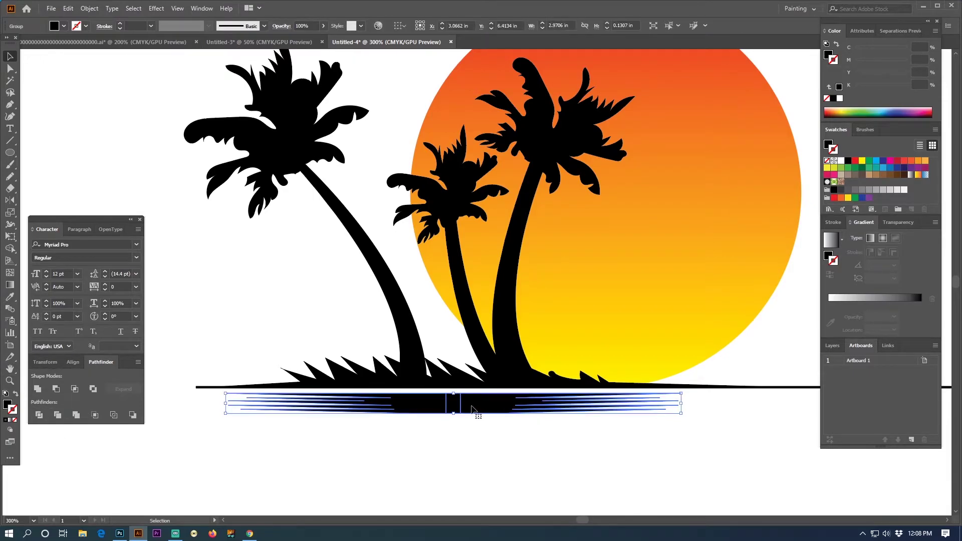
{"action": "key", "text": "a"}
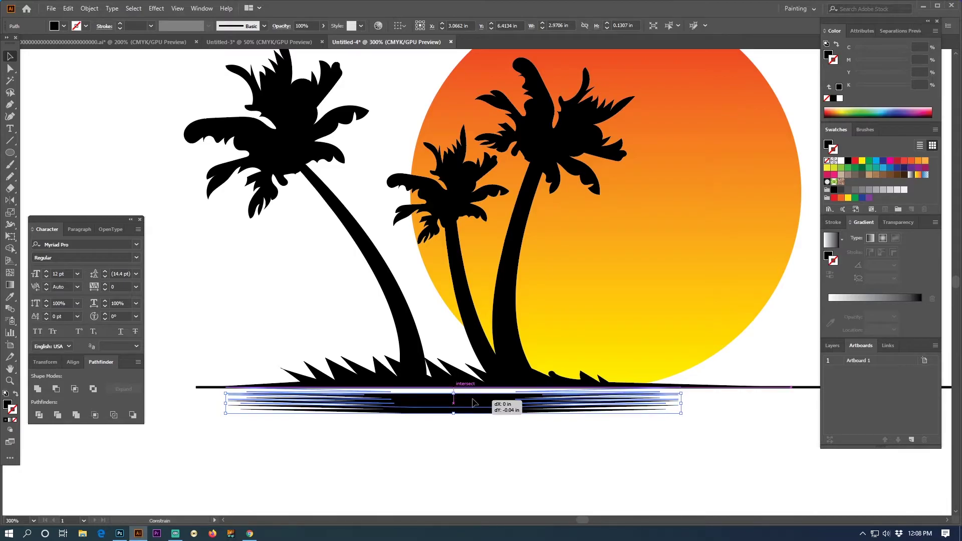
{"action": "left_click", "coordinate": [532, 445]}
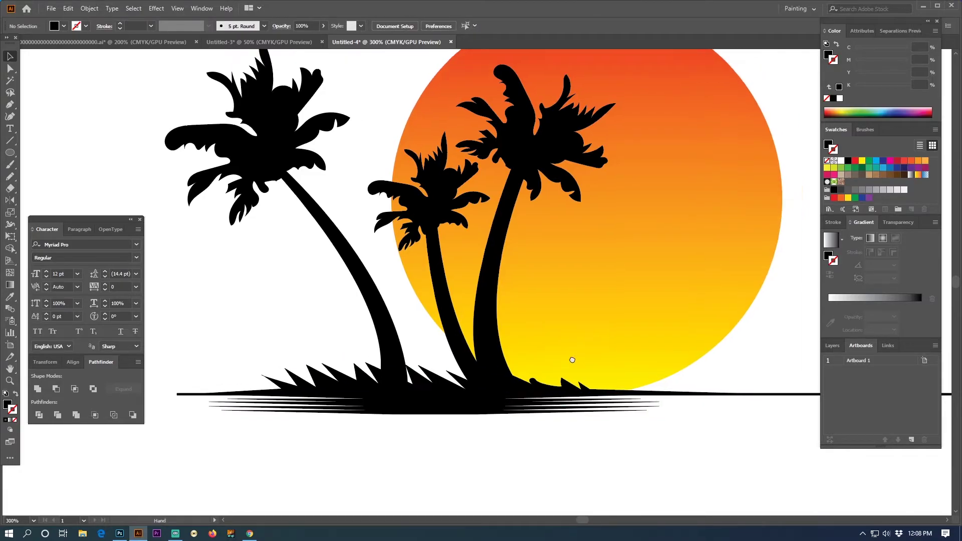
{"action": "key", "text": "v"}
{"action": "left_click", "coordinate": [421, 403]}
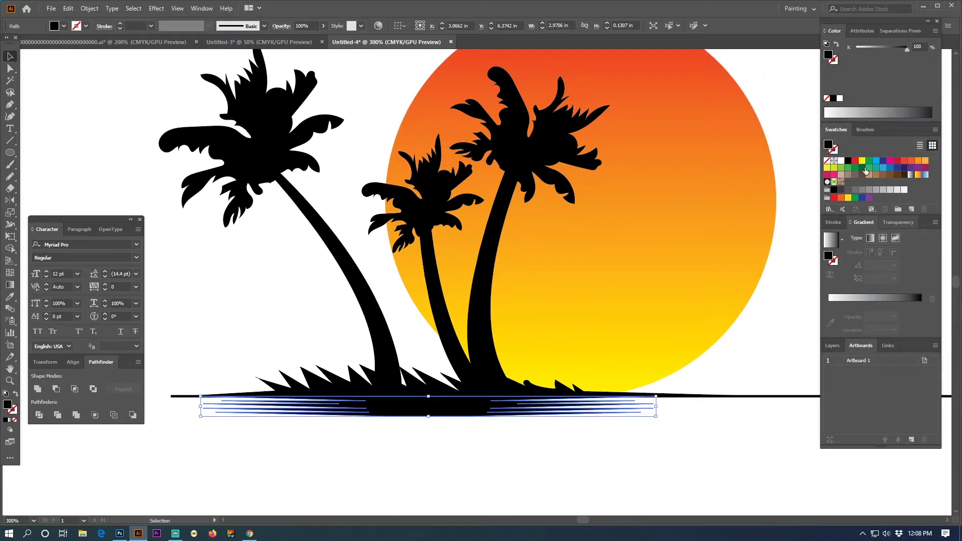
Step: Recolour the reflection stripes from black to green using the CMYK sliders, then hide the panels
{"action": "left_click", "coordinate": [854, 161]}
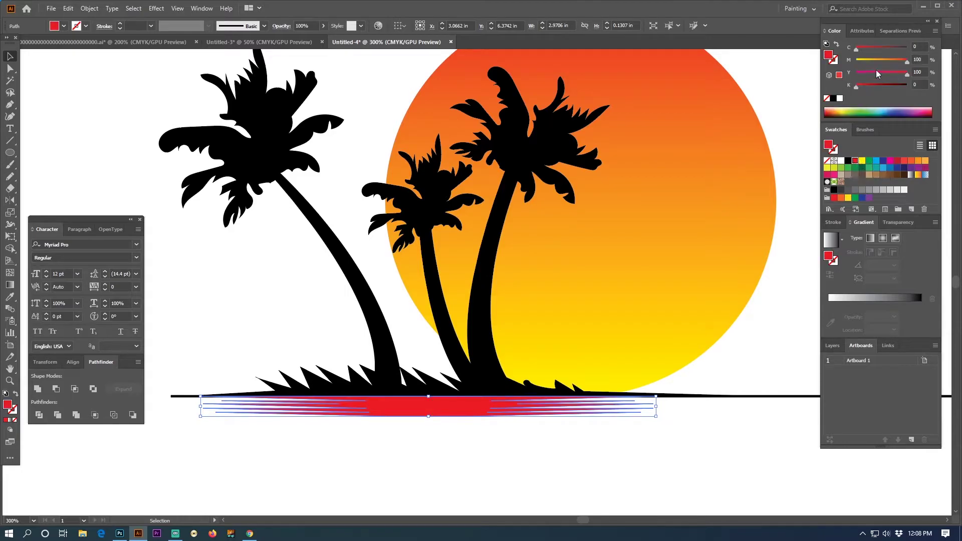
{"action": "left_click_drag", "start_coordinate": [907, 61], "coordinate": [863, 61]}
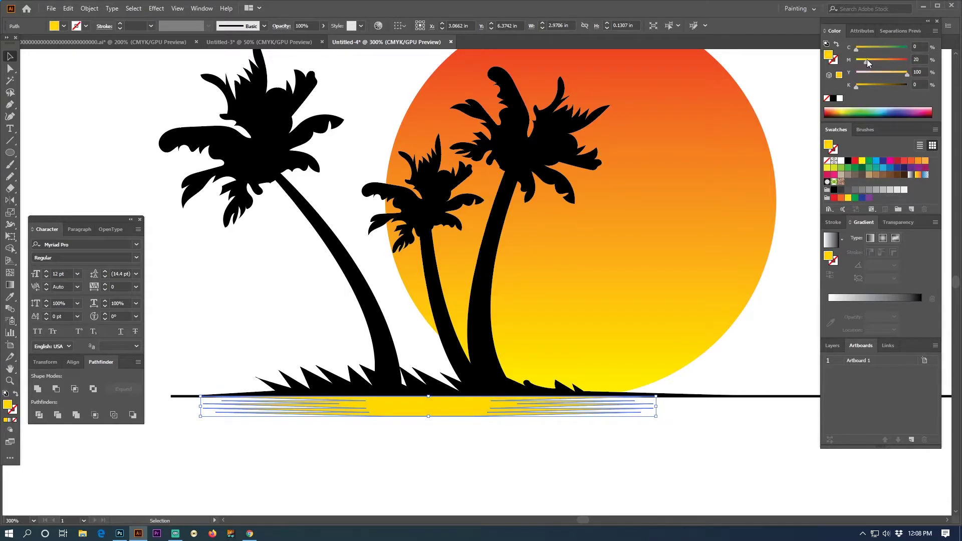
{"action": "left_click", "coordinate": [870, 47]}
{"action": "left_click_drag", "start_coordinate": [866, 61], "coordinate": [886, 47]}
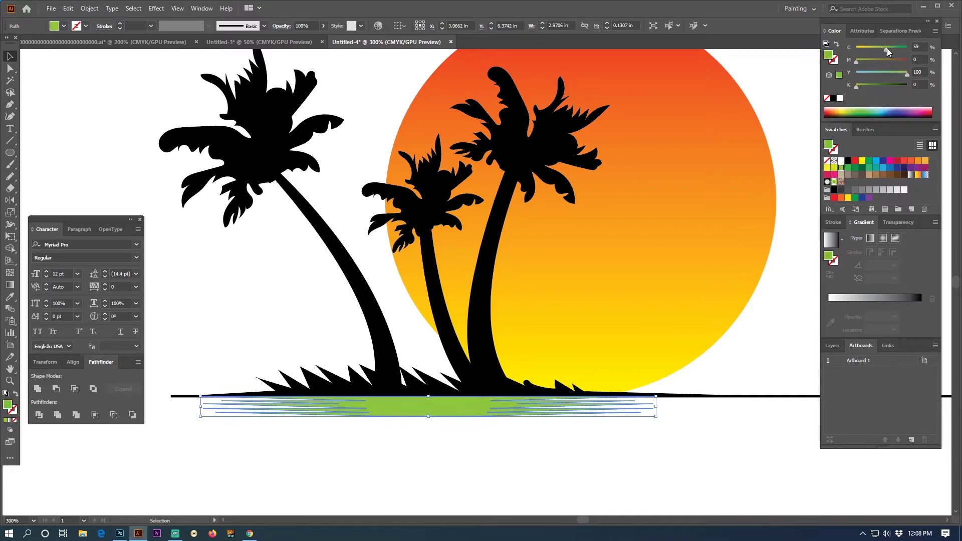
{"action": "left_click", "coordinate": [498, 474]}
{"action": "key", "text": "shift+Tab"}
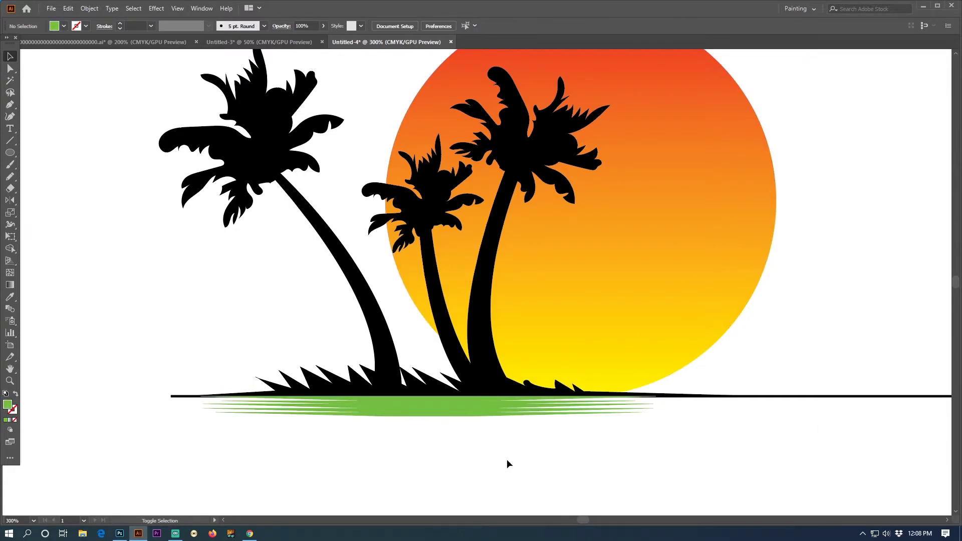
{"action": "left_click_drag", "start_coordinate": [581, 333], "coordinate": [574, 393]}
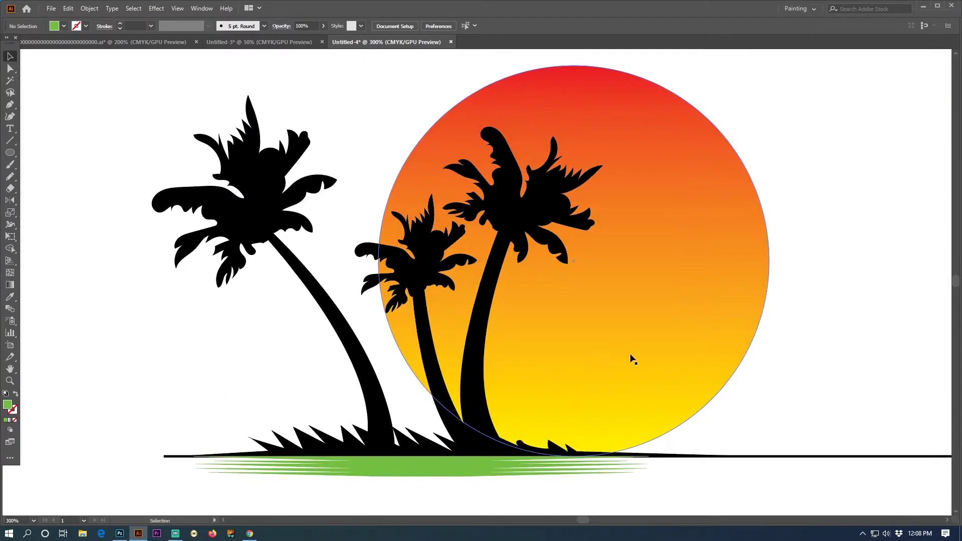
{"action": "left_click_drag", "start_coordinate": [792, 273], "coordinate": [731, 279]}
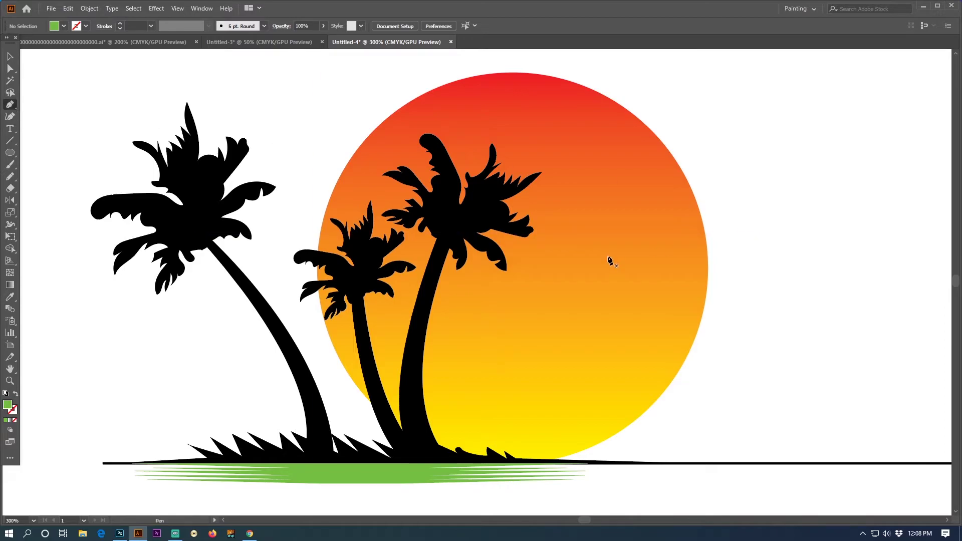
Step: Draw a green horizontal line across the right side of the sun
{"action": "left_click_drag", "start_coordinate": [620, 252], "coordinate": [853, 251]}
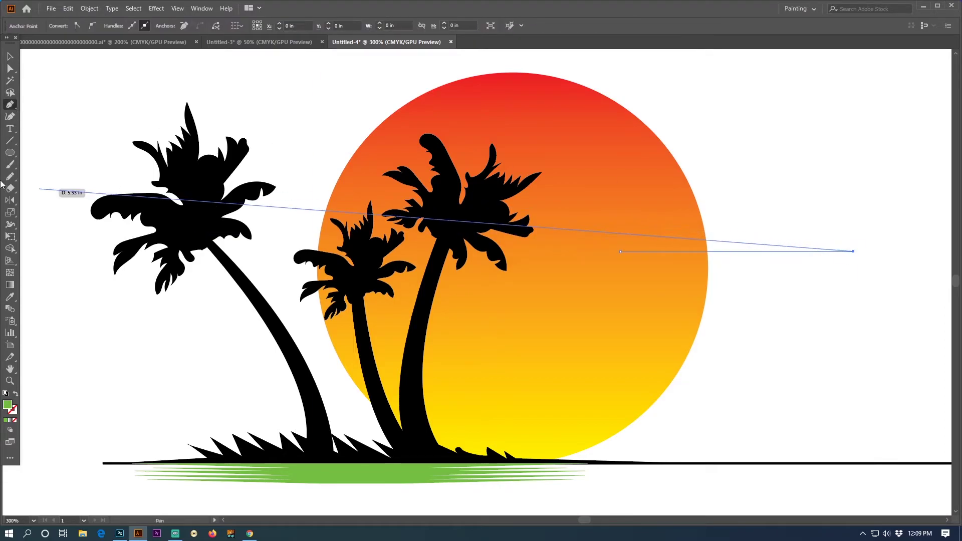
{"action": "left_click", "coordinate": [7, 56]}
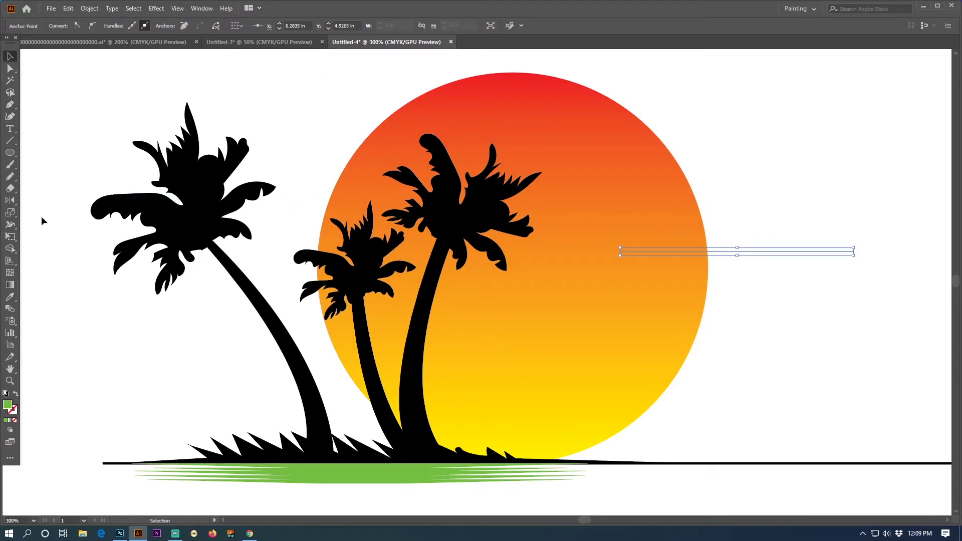
{"action": "left_click", "coordinate": [15, 394]}
{"action": "left_click", "coordinate": [786, 244]}
{"action": "left_click", "coordinate": [825, 253]}
{"action": "key", "text": "shift+Tab"}
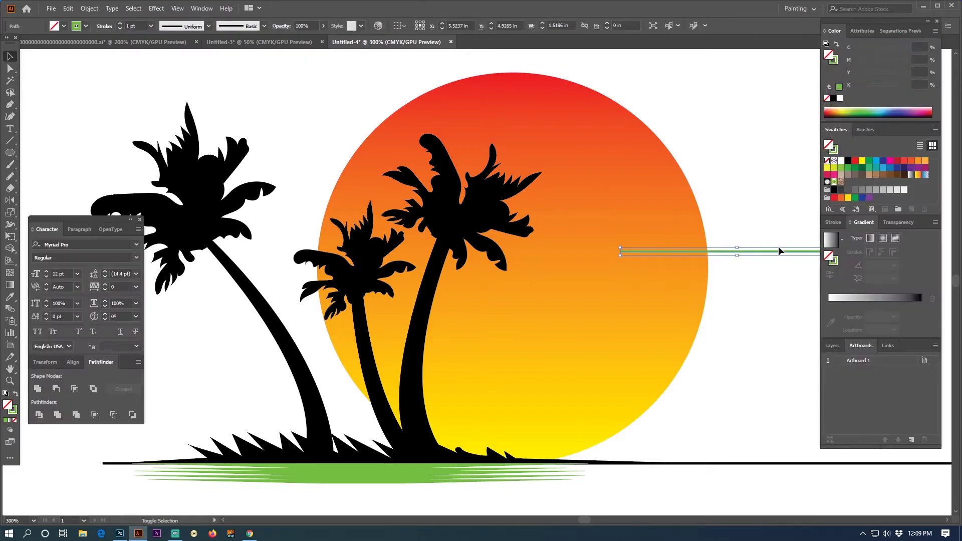
Step: Alt-drag copies of the green line downward, undoing misplaced ones, then select all the lines
{"action": "mouse_move", "coordinate": [776, 255]}
{"action": "left_mouse_down"}
{"action": "mouse_move", "coordinate": [751, 264]}
{"action": "mouse_move", "coordinate": [794, 272]}
{"action": "mouse_move", "coordinate": [710, 282]}
{"action": "mouse_move", "coordinate": [759, 292]}
{"action": "mouse_move", "coordinate": [698, 301]}
{"action": "mouse_move", "coordinate": [732, 318]}
{"action": "mouse_move", "coordinate": [684, 332]}
{"action": "mouse_move", "coordinate": [731, 334]}
{"action": "mouse_move", "coordinate": [686, 332]}
{"action": "left_mouse_up"}
{"action": "key", "text": "ctrl+z"}
{"action": "left_click", "coordinate": [731, 340]}
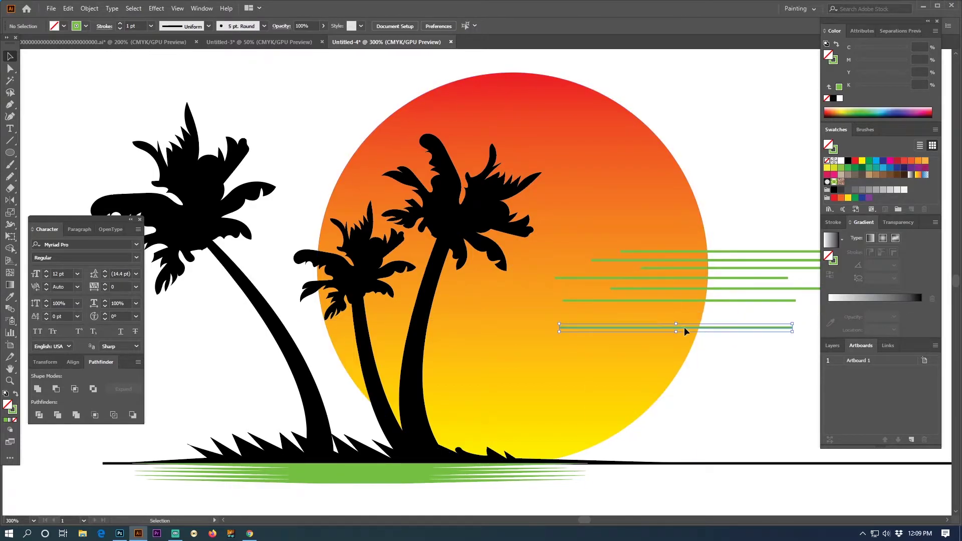
{"action": "key", "text": "ctrl+z"}
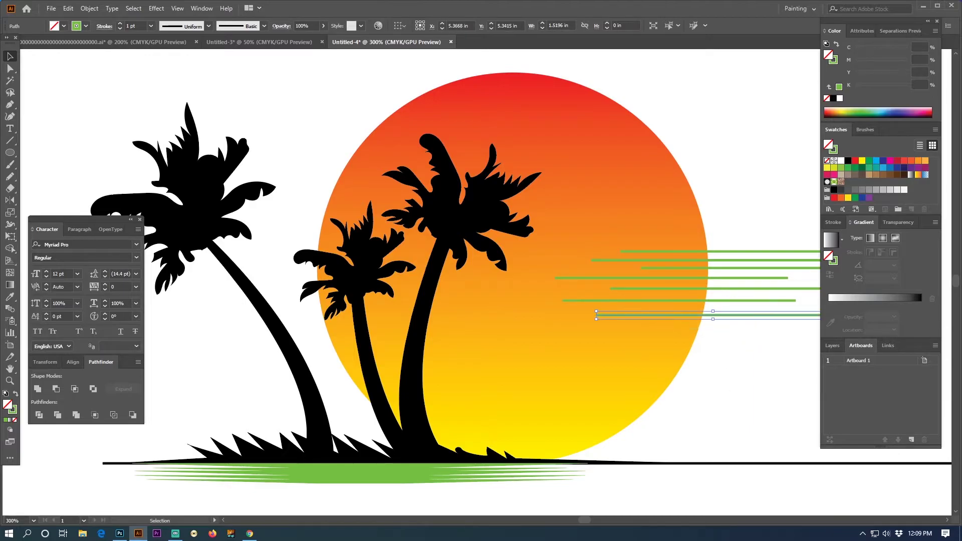
{"action": "left_click", "coordinate": [751, 325]}
{"action": "mouse_move", "coordinate": [742, 318]}
{"action": "left_mouse_down"}
{"action": "mouse_move", "coordinate": [695, 332]}
{"action": "mouse_move", "coordinate": [727, 339]}
{"action": "left_mouse_up"}
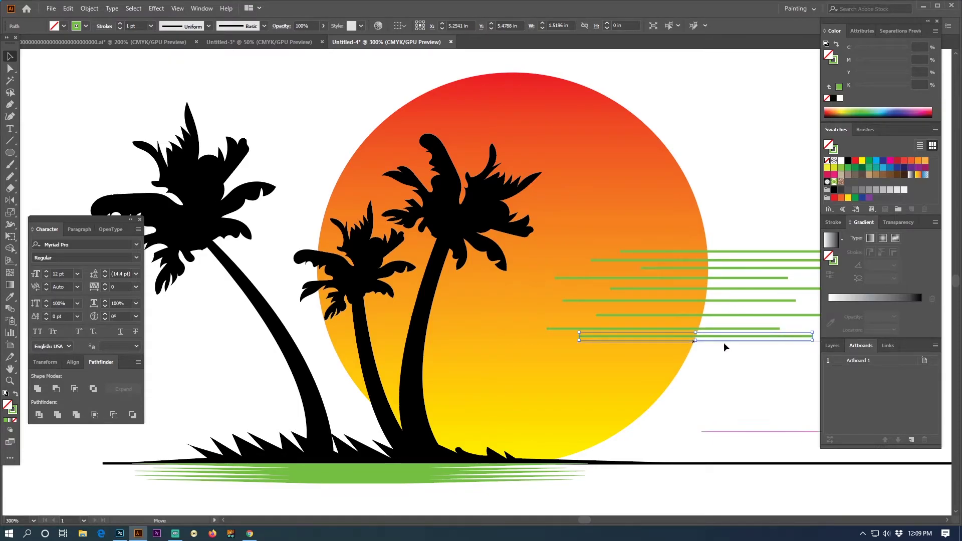
{"action": "left_click_drag", "start_coordinate": [727, 339], "coordinate": [725, 352]}
{"action": "left_click", "coordinate": [728, 377]}
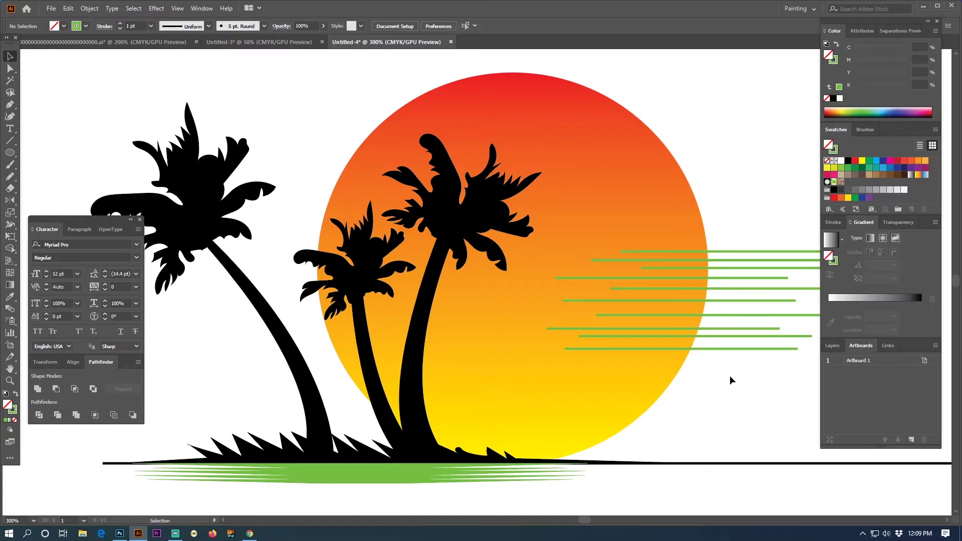
{"action": "left_click_drag", "start_coordinate": [723, 227], "coordinate": [822, 270]}
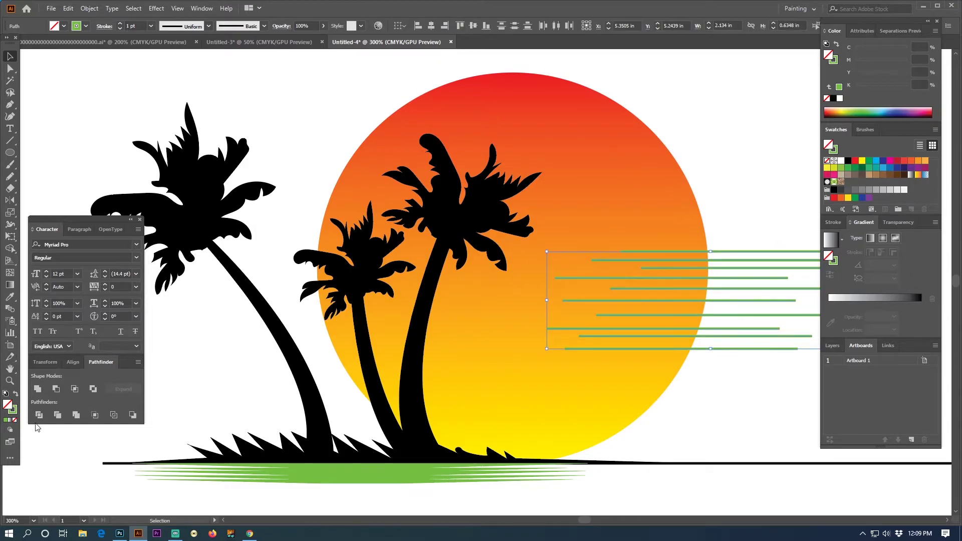
Step: Distribute the green lines' vertical centres evenly and give them a triangular width profile
{"action": "left_click", "coordinate": [73, 362]}
{"action": "left_click", "coordinate": [60, 420]}
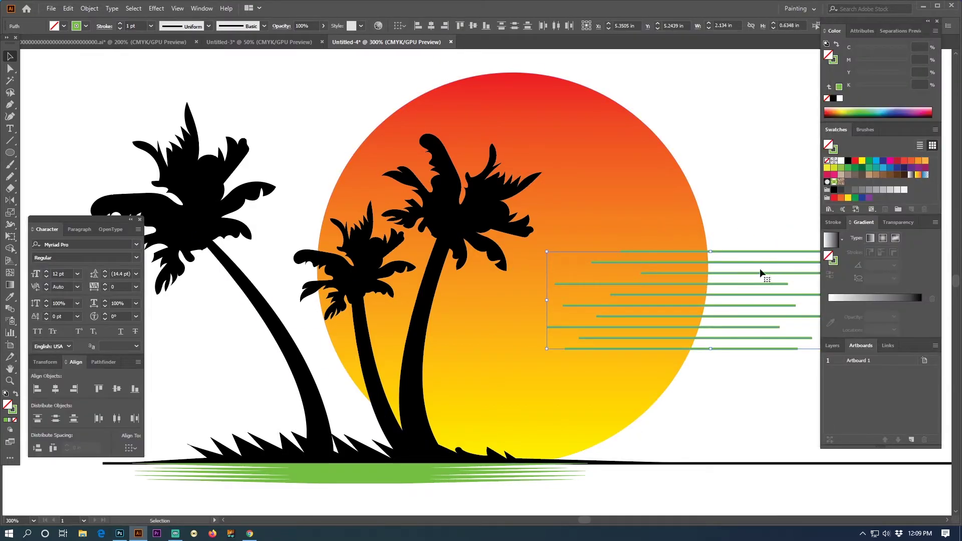
{"action": "left_click", "coordinate": [833, 223]}
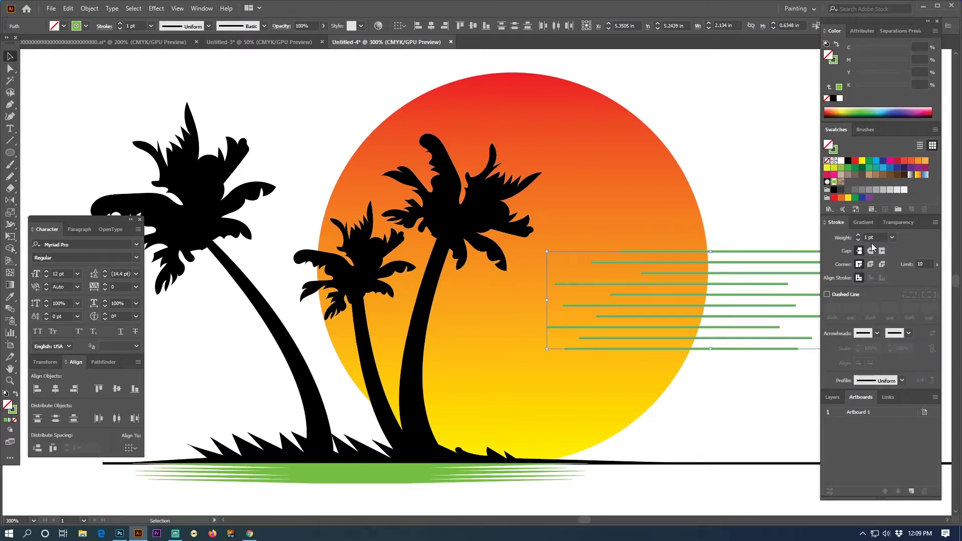
{"action": "left_click", "coordinate": [858, 236]}
{"action": "left_click", "coordinate": [902, 381]}
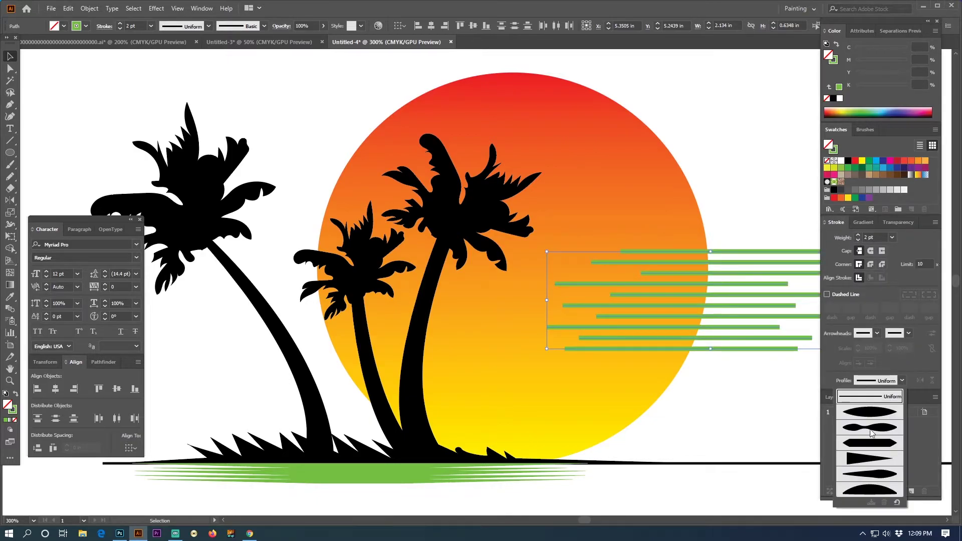
{"action": "left_click", "coordinate": [870, 459]}
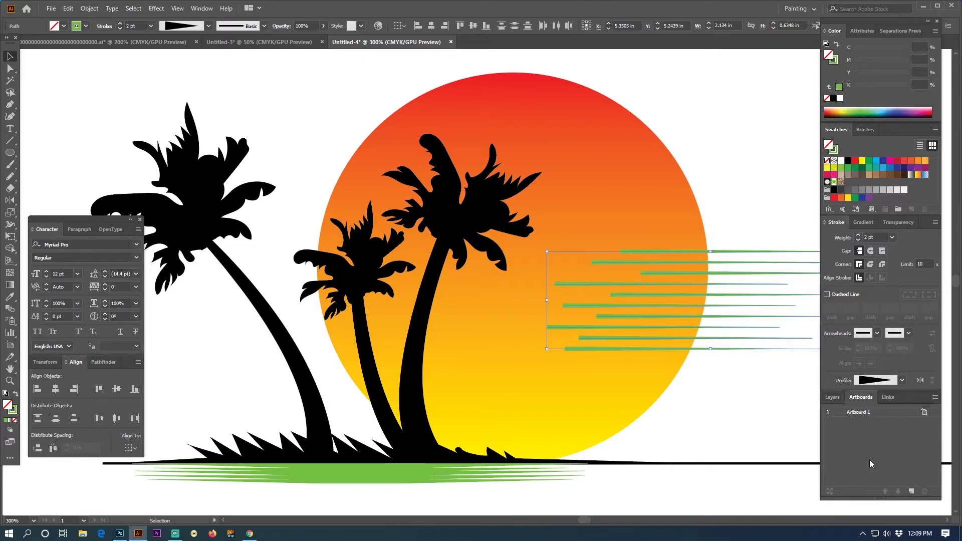
Step: Reflect the lines so they taper left, set a 4 pt stroke, and nudge them lower-left
{"action": "double_click", "coordinate": [10, 200]}
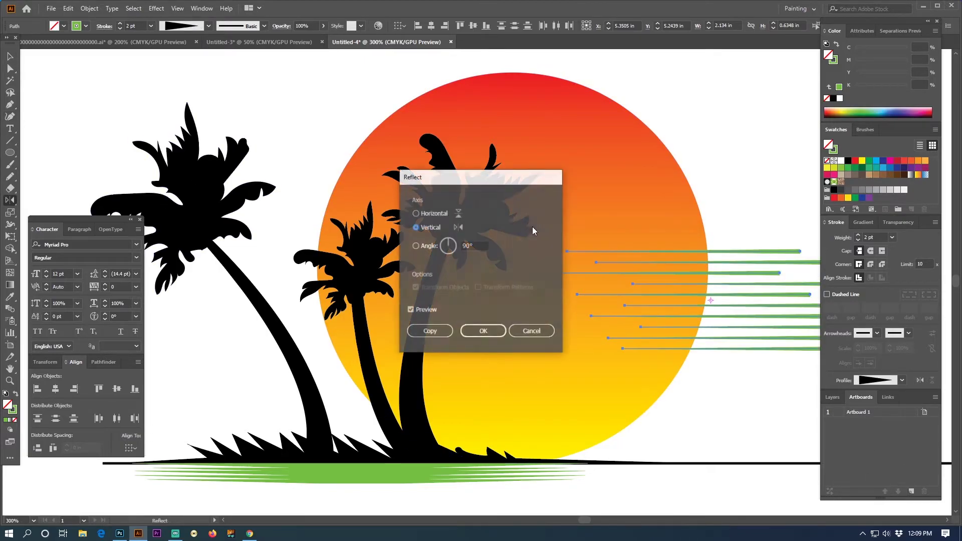
{"action": "left_click", "coordinate": [483, 331]}
{"action": "left_click", "coordinate": [8, 51]}
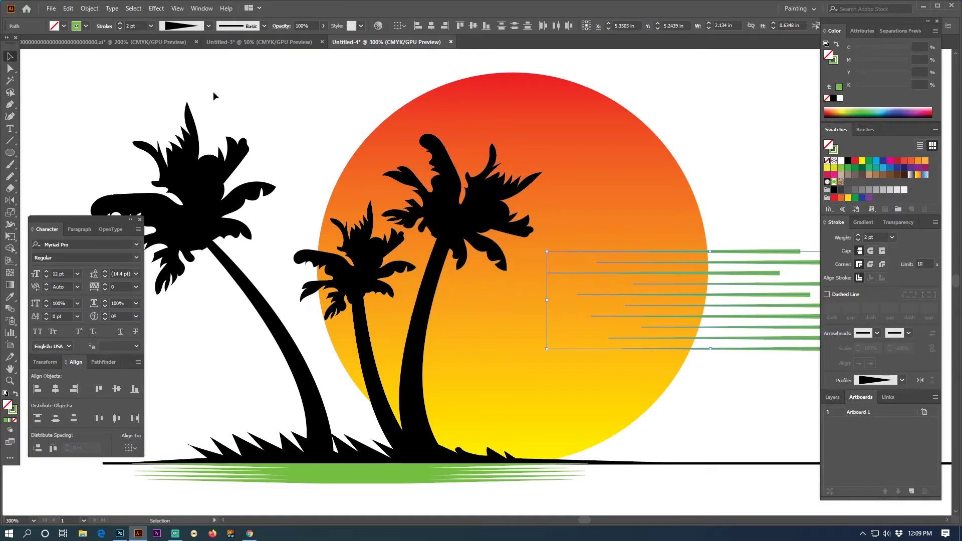
{"action": "left_click", "coordinate": [856, 234]}
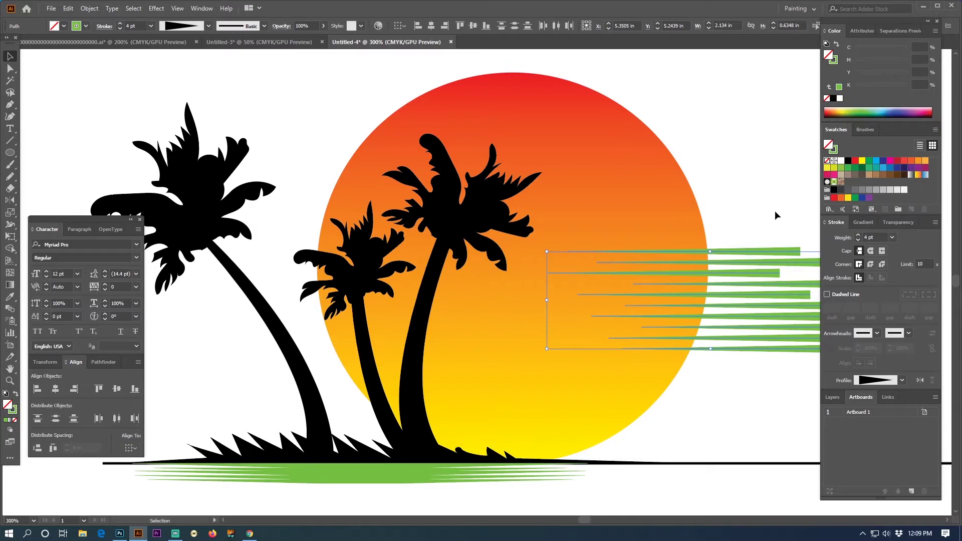
{"action": "key", "text": "shift+Left"}
{"action": "key", "text": "shift+Down"}
{"action": "key", "text": "Down"}
{"action": "key", "text": "Down"}
{"action": "key", "text": "Down"}
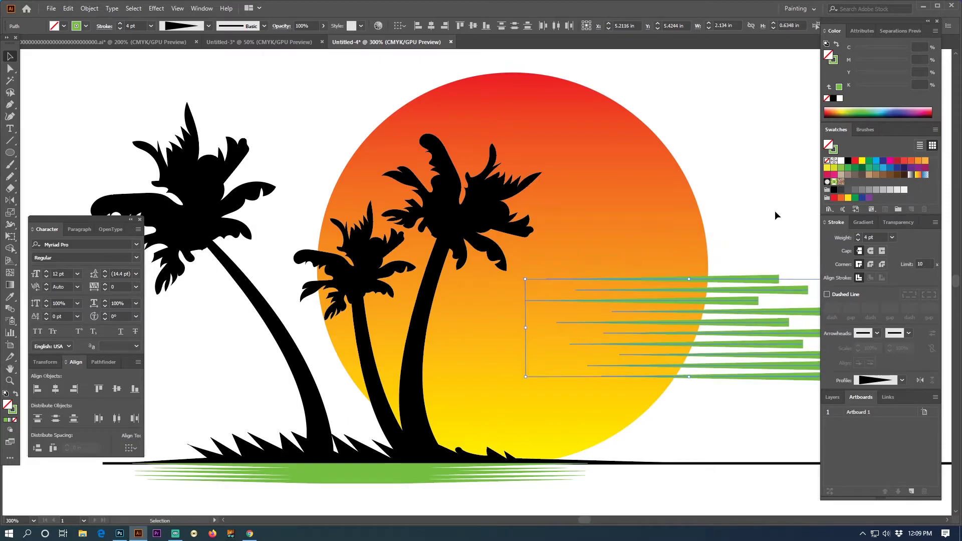
{"action": "key", "text": "Left"}
{"action": "key", "text": "Left"}
{"action": "key", "text": "Left"}
{"action": "key", "text": "Left"}
{"action": "key", "text": "Left"}
{"action": "key", "text": "Left"}
{"action": "key", "text": "Left"}
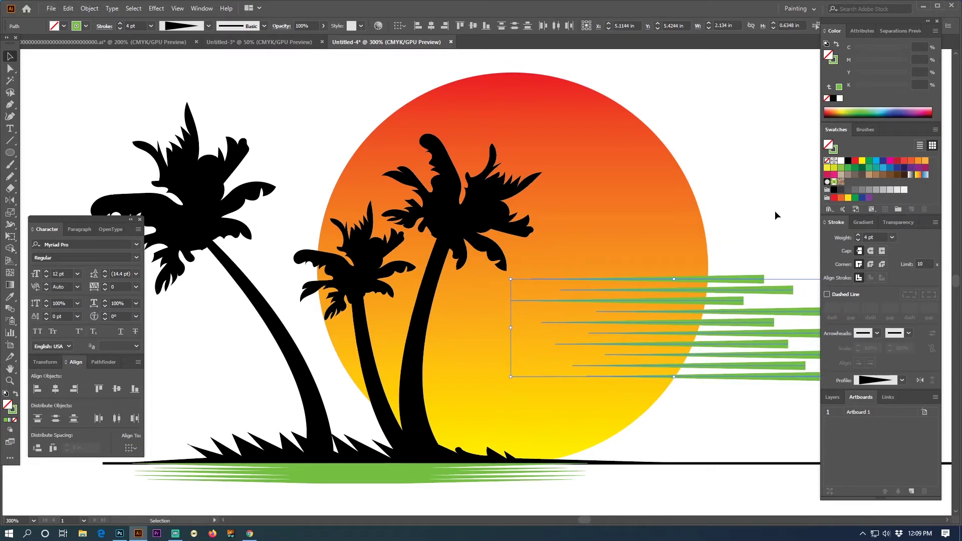
{"action": "key", "text": "Right"}
Step: Expand the tapered lines, divide the sun with them, and delete the stripe pieces
{"action": "left_click", "coordinate": [89, 8]}
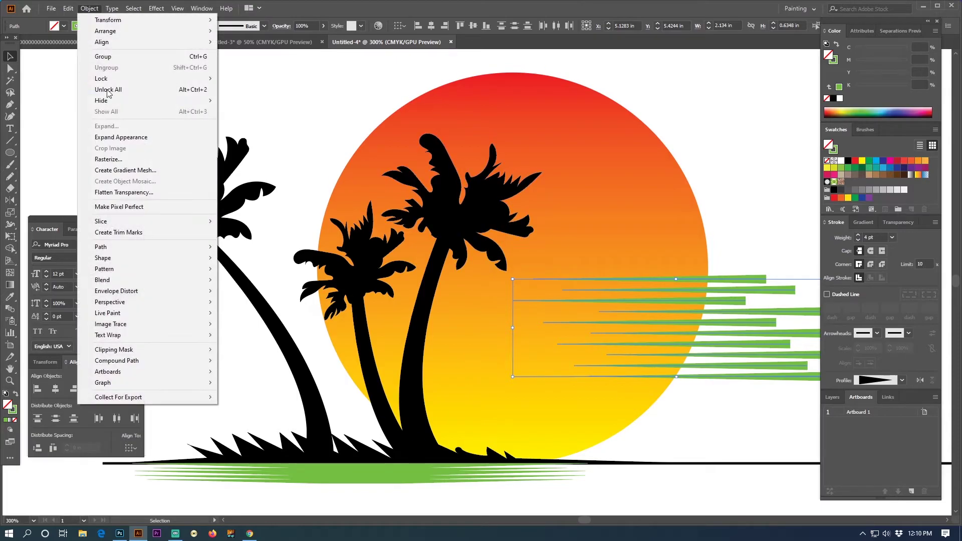
{"action": "left_click", "coordinate": [113, 138]}
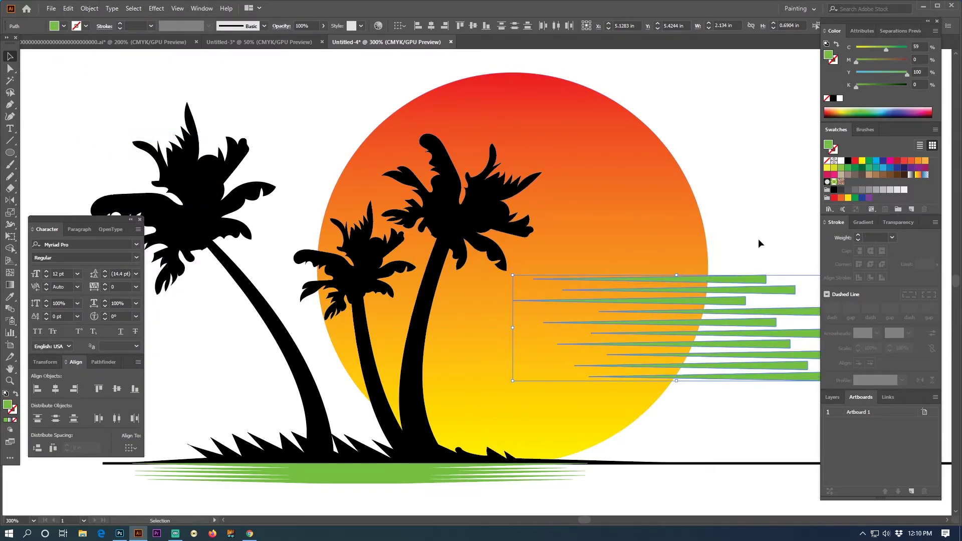
{"action": "left_click", "coordinate": [692, 246], "text": "shift"}
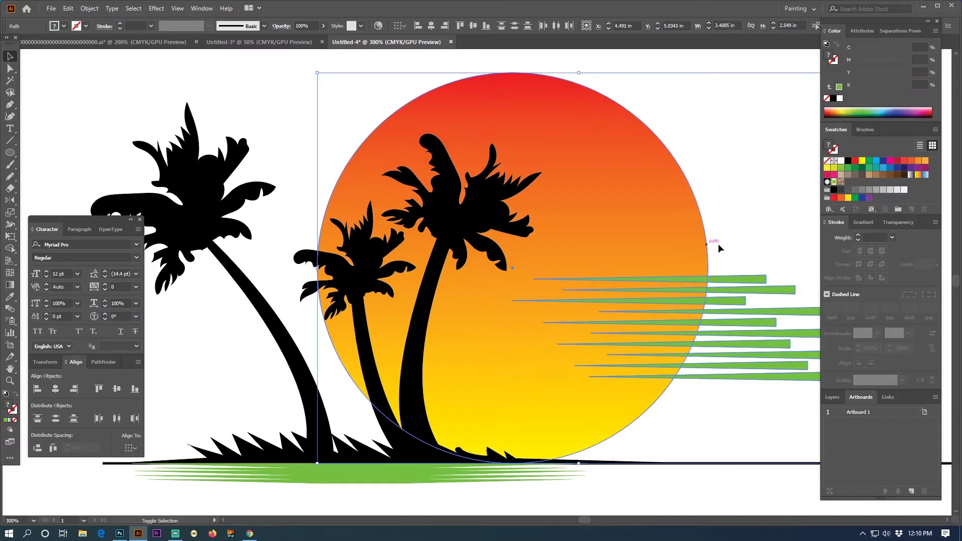
{"action": "left_click", "coordinate": [102, 362]}
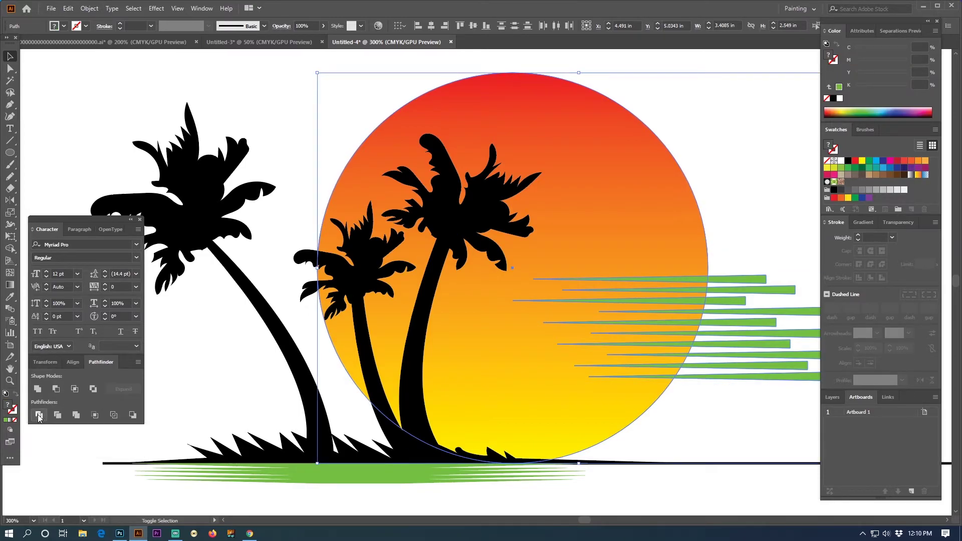
{"action": "left_click", "coordinate": [38, 416]}
{"action": "left_click", "coordinate": [16, 72]}
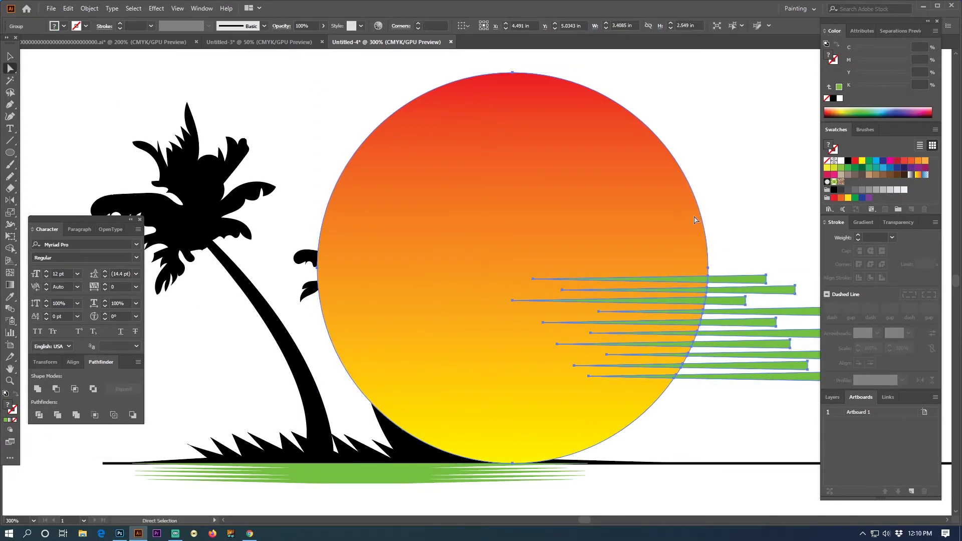
{"action": "key", "text": "Delete"}
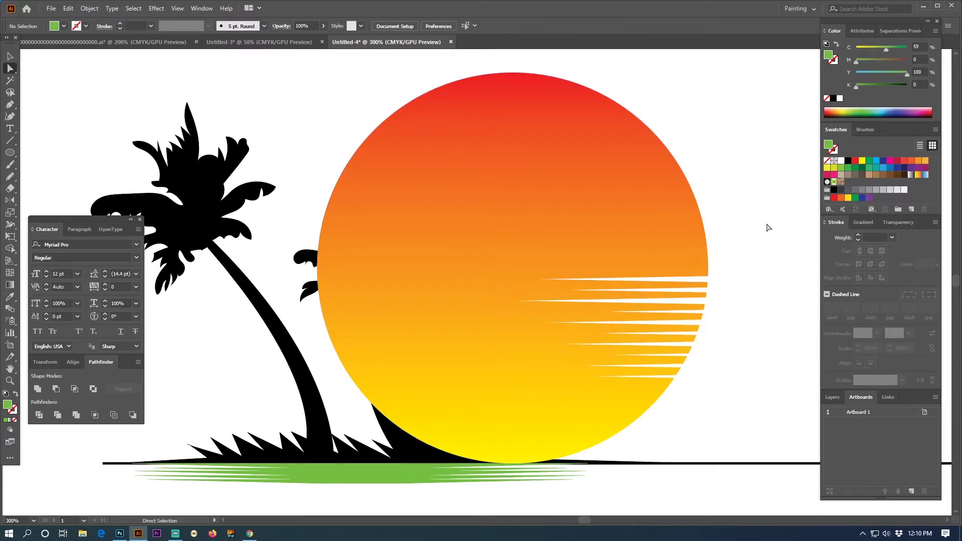
Step: Send the divided sun to the back, behind the palm trees
{"action": "left_click", "coordinate": [10, 56]}
{"action": "left_click", "coordinate": [498, 196]}
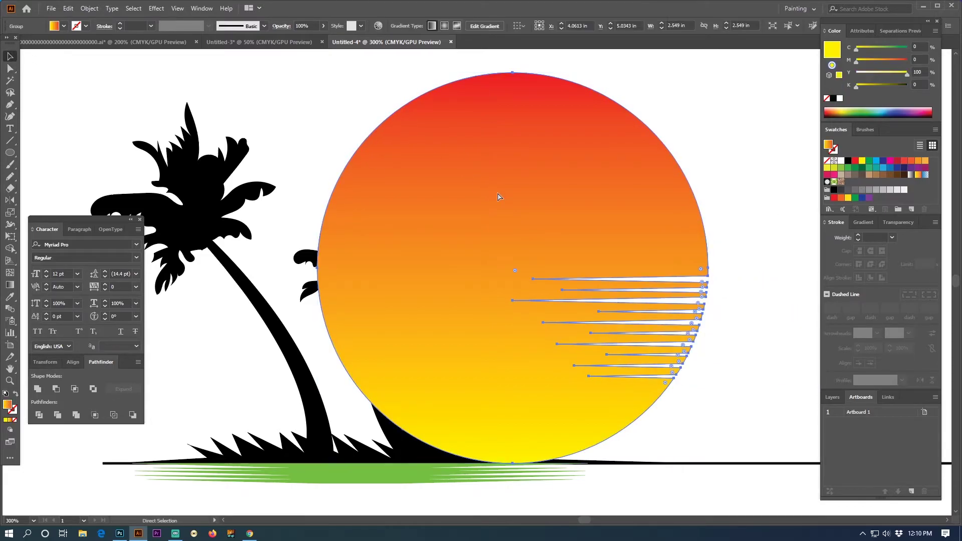
{"action": "key", "text": "ctrl+shift+bracketleft"}
{"action": "key", "text": "shift+Tab"}
{"action": "left_click", "coordinate": [729, 201]}
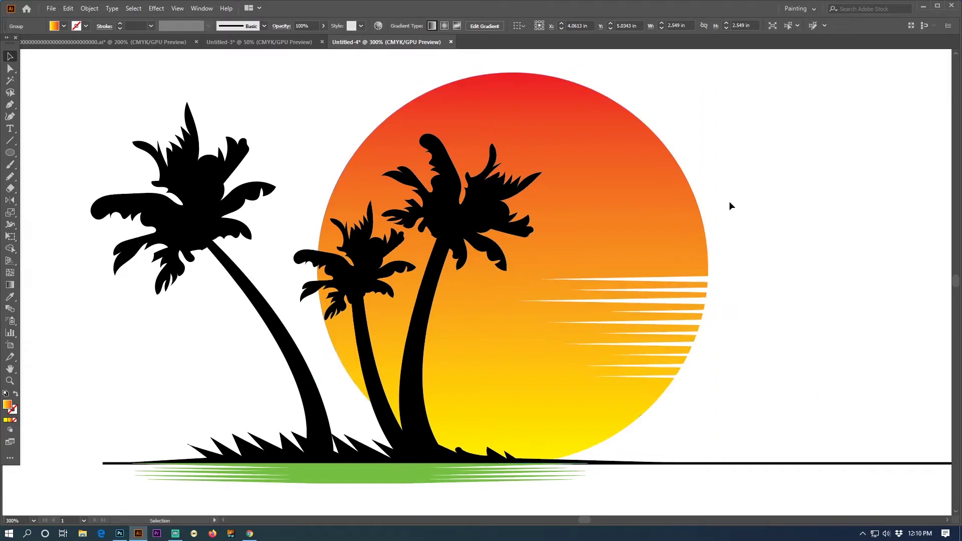
Step: Draw a bumpy cloud outline with a flat base to the right of the sun
{"action": "left_click_drag", "start_coordinate": [742, 196], "coordinate": [745, 213]}
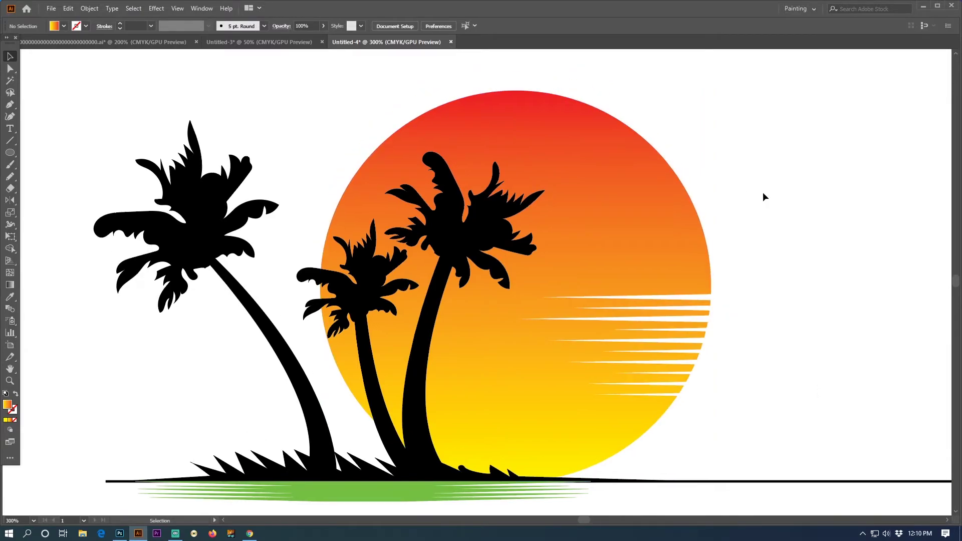
{"action": "mouse_move", "coordinate": [734, 183]}
{"action": "left_mouse_down"}
{"action": "mouse_move", "coordinate": [726, 157]}
{"action": "mouse_move", "coordinate": [717, 165]}
{"action": "left_mouse_up"}
{"action": "left_click_drag", "start_coordinate": [757, 190], "coordinate": [767, 198]}
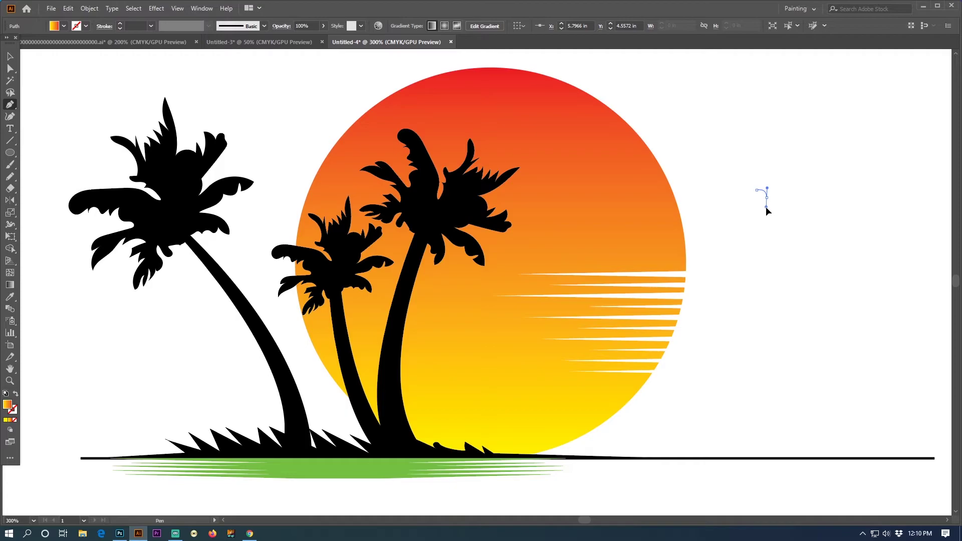
{"action": "left_click_drag", "start_coordinate": [762, 206], "coordinate": [762, 206]}
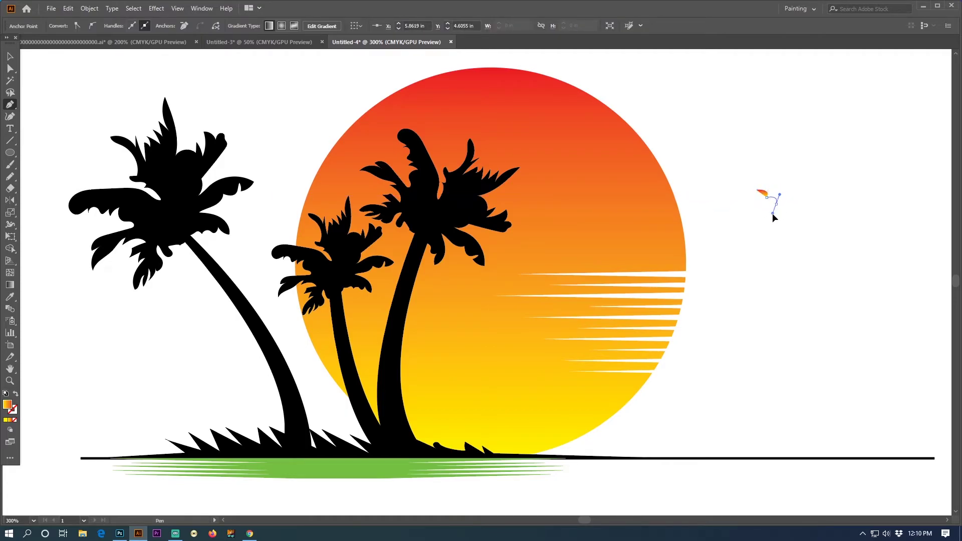
{"action": "left_click_drag", "start_coordinate": [781, 214], "coordinate": [780, 228]}
{"action": "left_click_drag", "start_coordinate": [786, 215], "coordinate": [745, 214]}
{"action": "left_click", "coordinate": [735, 214]}
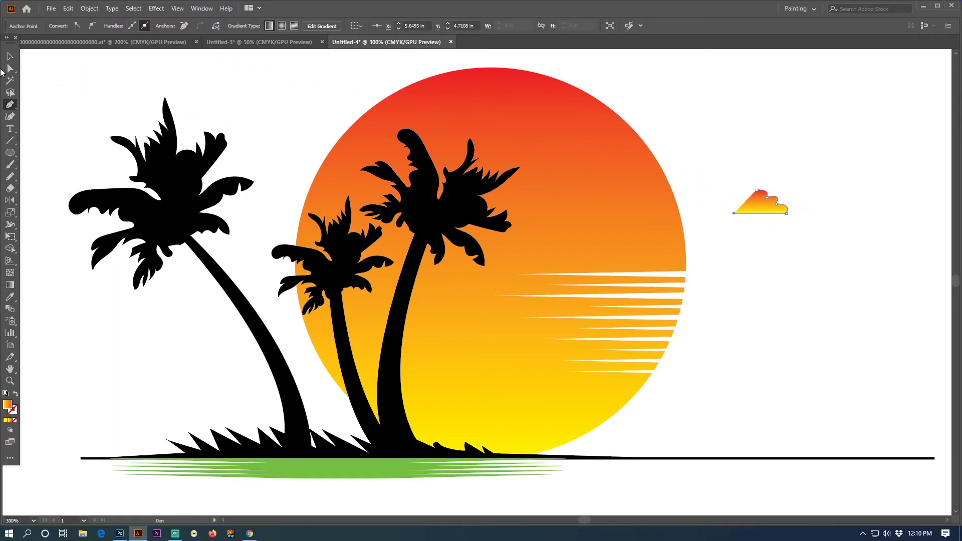
Step: Set the cloud to no fill with a yellow stroke, then extend the path further
{"action": "left_click", "coordinate": [15, 58]}
{"action": "left_click", "coordinate": [15, 419]}
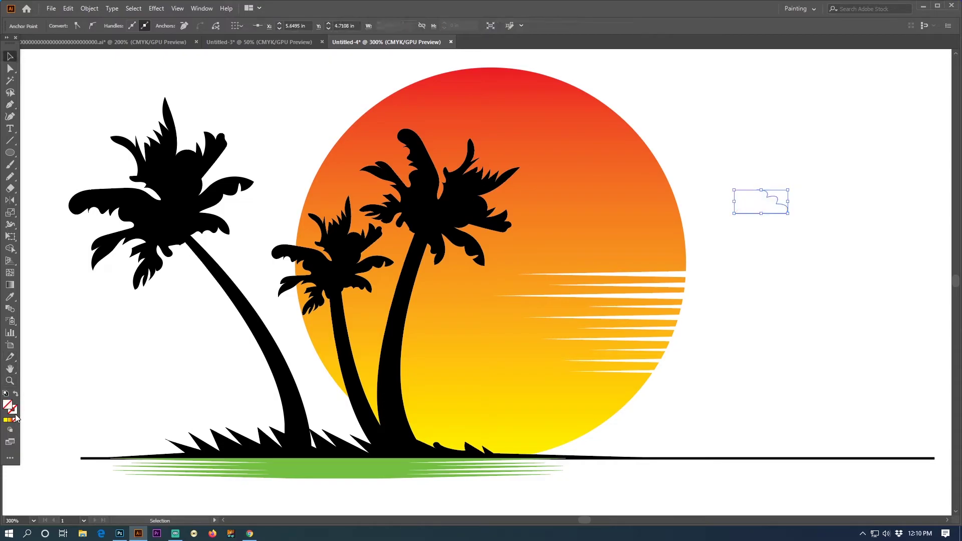
{"action": "left_click", "coordinate": [5, 421]}
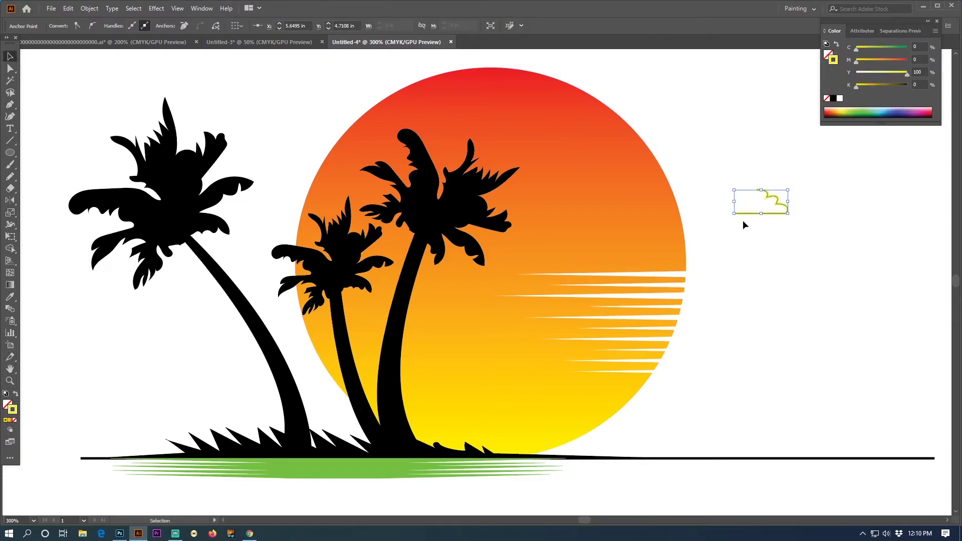
{"action": "left_click", "coordinate": [814, 240]}
{"action": "key", "text": "ctrl+plus"}
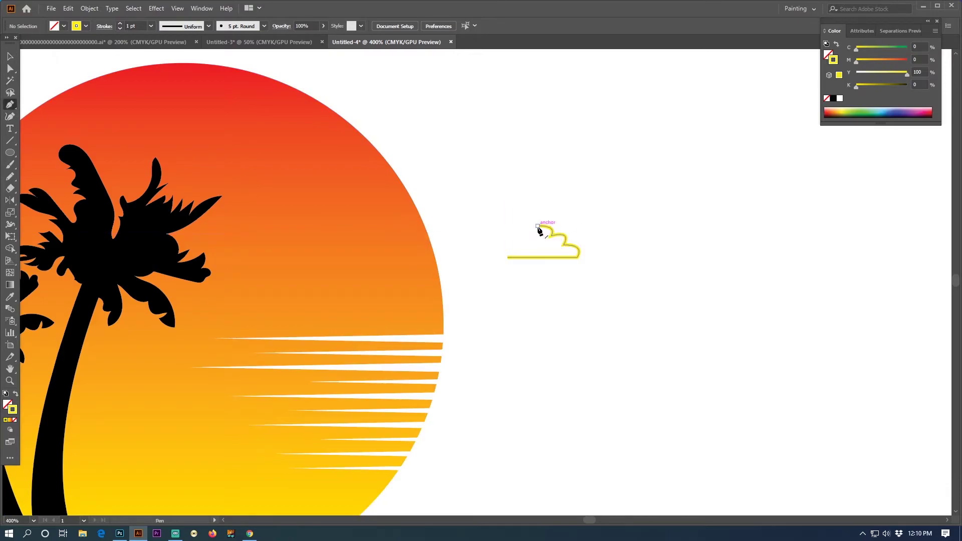
{"action": "mouse_move", "coordinate": [538, 227]}
{"action": "left_mouse_down"}
{"action": "mouse_move", "coordinate": [520, 226]}
{"action": "mouse_move", "coordinate": [510, 241]}
{"action": "left_mouse_up"}
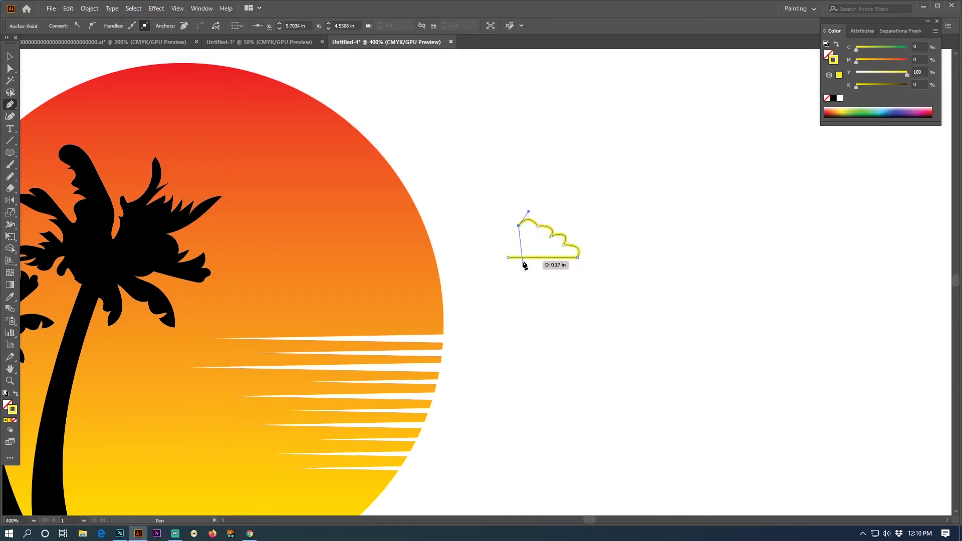
{"action": "key", "text": "ctrl"}
{"action": "left_click", "coordinate": [10, 56]}
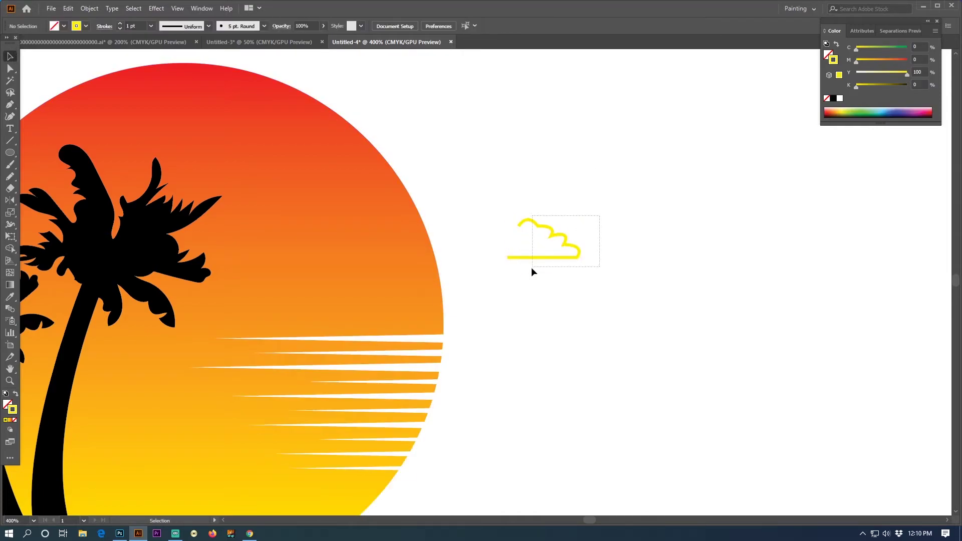
Step: Mirror-copy the cloud half and combine both halves with Pathfinder Divide
{"action": "double_click", "coordinate": [10, 199]}
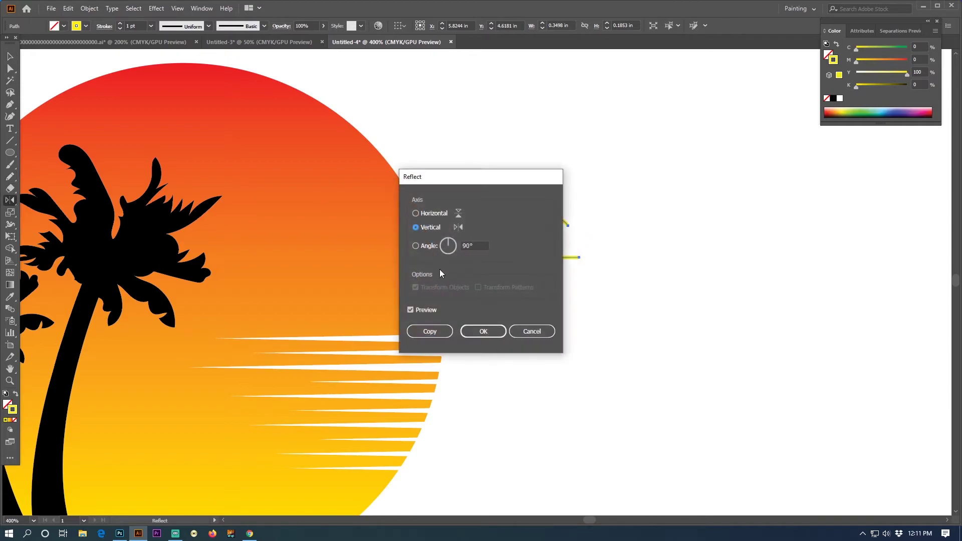
{"action": "left_click", "coordinate": [447, 331]}
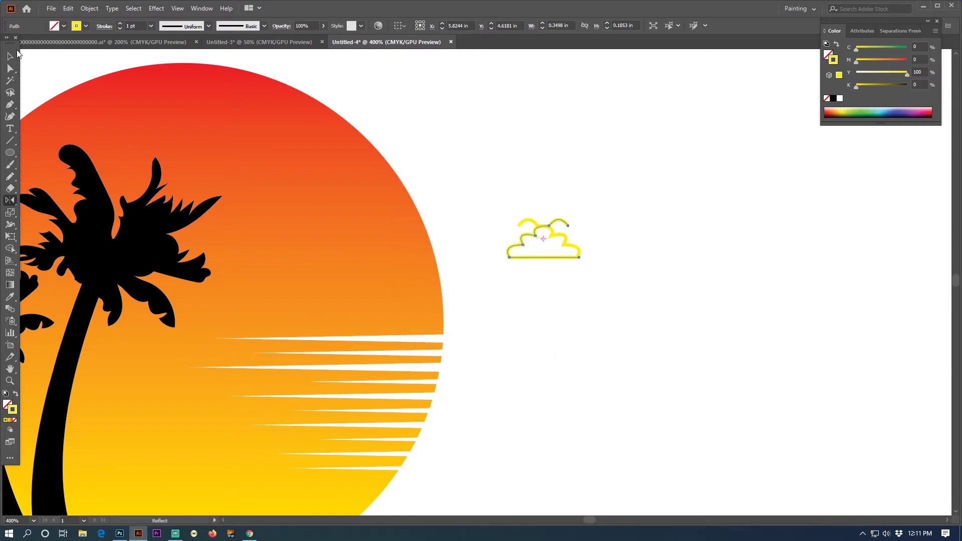
{"action": "left_click", "coordinate": [10, 55]}
{"action": "left_click", "coordinate": [576, 256]}
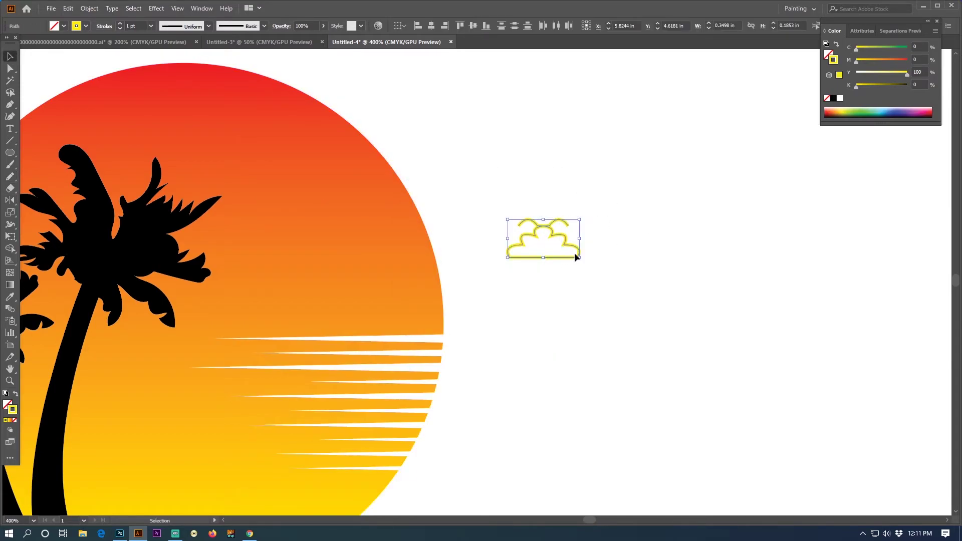
{"action": "key", "text": "shift+Tab"}
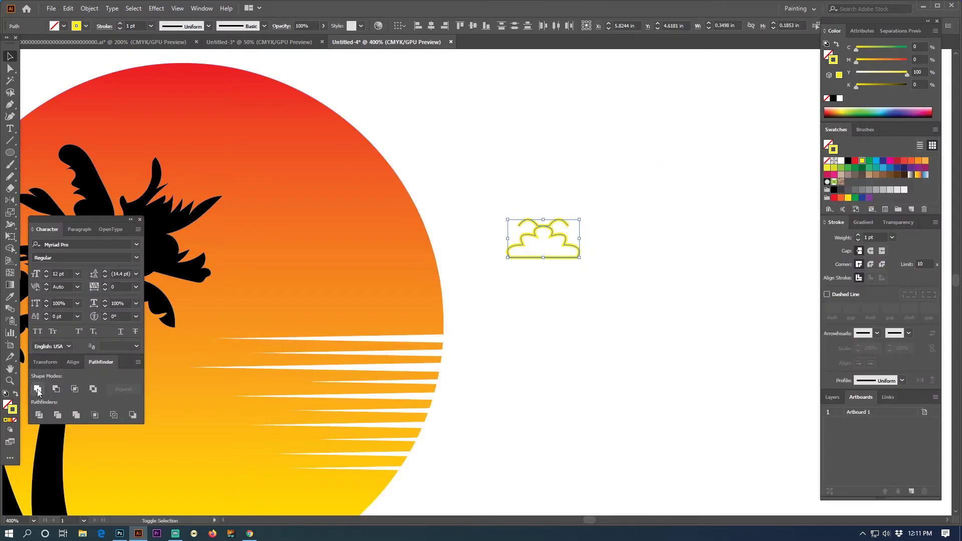
{"action": "left_click", "coordinate": [39, 415]}
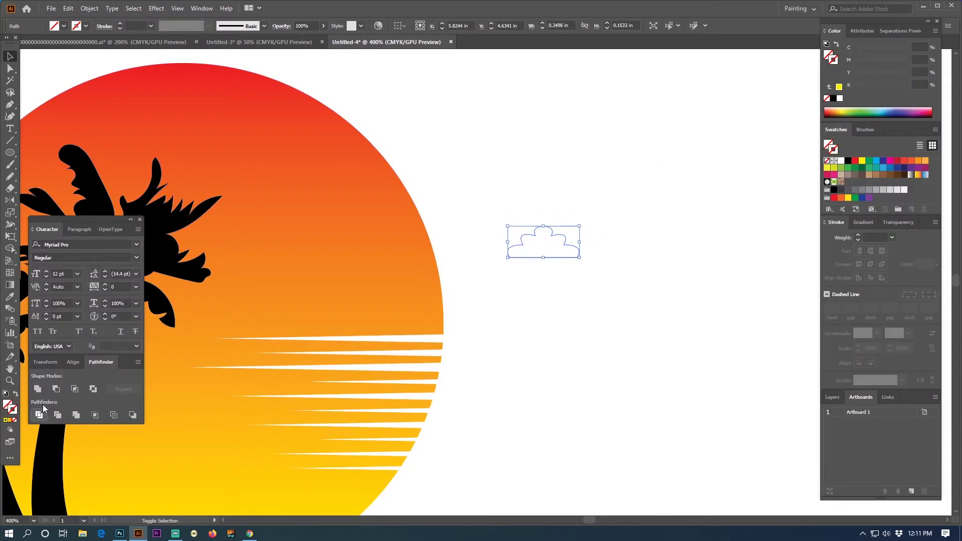
Step: Give the cloud a white fill with no stroke and drag a copy to the left
{"action": "left_click", "coordinate": [7, 420]}
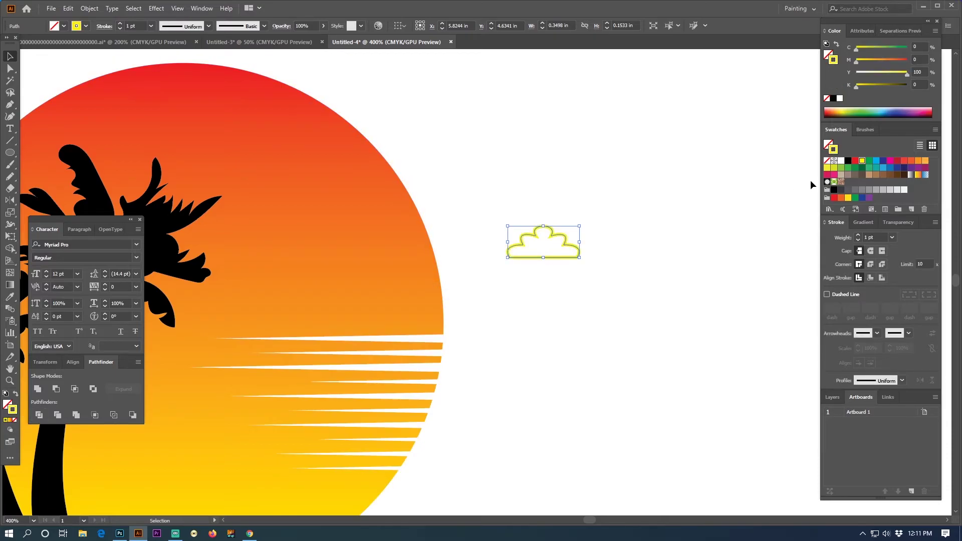
{"action": "left_click", "coordinate": [841, 161]}
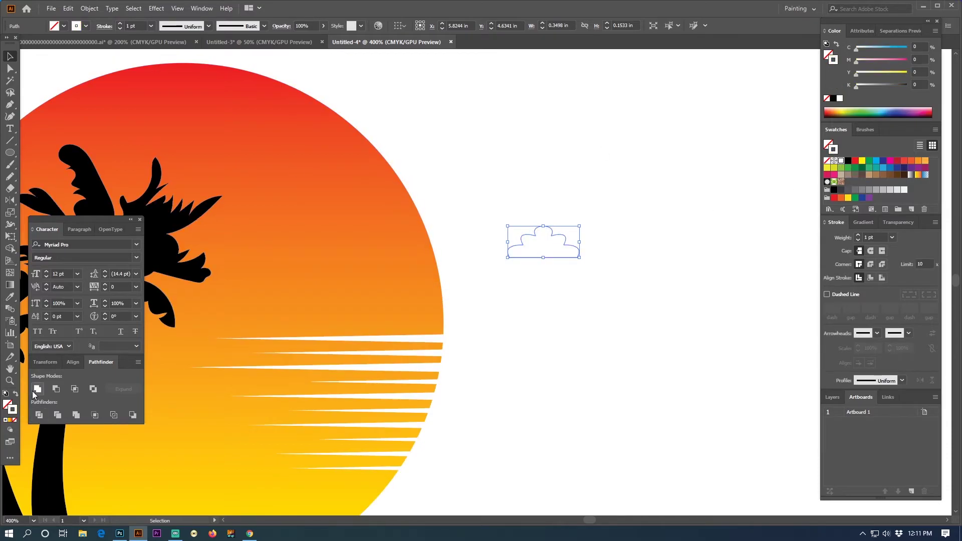
{"action": "left_click", "coordinate": [15, 393]}
{"action": "key", "text": "shift+Tab"}
{"action": "mouse_move", "coordinate": [554, 247]}
{"action": "left_mouse_down"}
{"action": "mouse_move", "coordinate": [350, 245]}
{"action": "mouse_move", "coordinate": [285, 231]}
{"action": "mouse_move", "coordinate": [323, 225]}
{"action": "mouse_move", "coordinate": [315, 200]}
{"action": "mouse_move", "coordinate": [639, 199]}
{"action": "mouse_move", "coordinate": [512, 116]}
{"action": "left_mouse_up"}
Step: Undo the extra copy, move the cloud onto the upper sun, and shrink it with its streaks
{"action": "key", "text": "ctrl+z"}
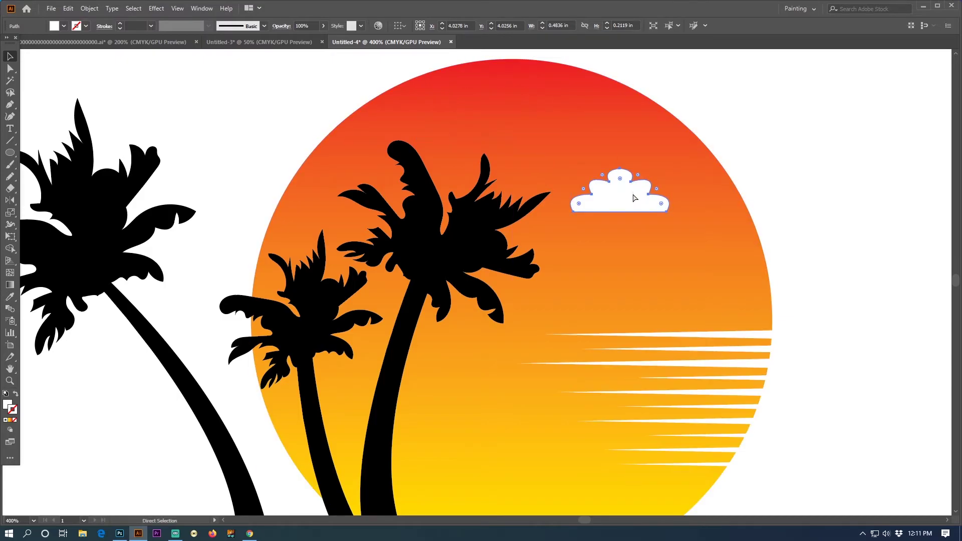
{"action": "mouse_move", "coordinate": [632, 201]}
{"action": "left_mouse_down"}
{"action": "mouse_move", "coordinate": [644, 253]}
{"action": "mouse_move", "coordinate": [586, 216]}
{"action": "mouse_move", "coordinate": [605, 227]}
{"action": "left_mouse_up"}
{"action": "left_click", "coordinate": [820, 210]}
{"action": "left_click", "coordinate": [622, 195], "text": "shift"}
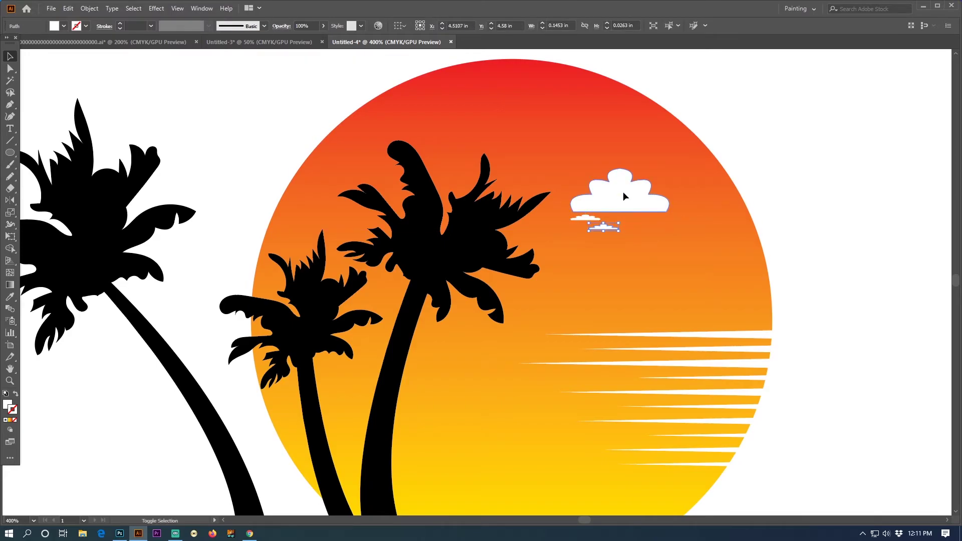
{"action": "left_click", "coordinate": [585, 220], "text": "shift"}
{"action": "mouse_move", "coordinate": [670, 201]}
{"action": "left_mouse_down"}
{"action": "mouse_move", "coordinate": [655, 205]}
{"action": "mouse_move", "coordinate": [662, 201]}
{"action": "left_mouse_up"}
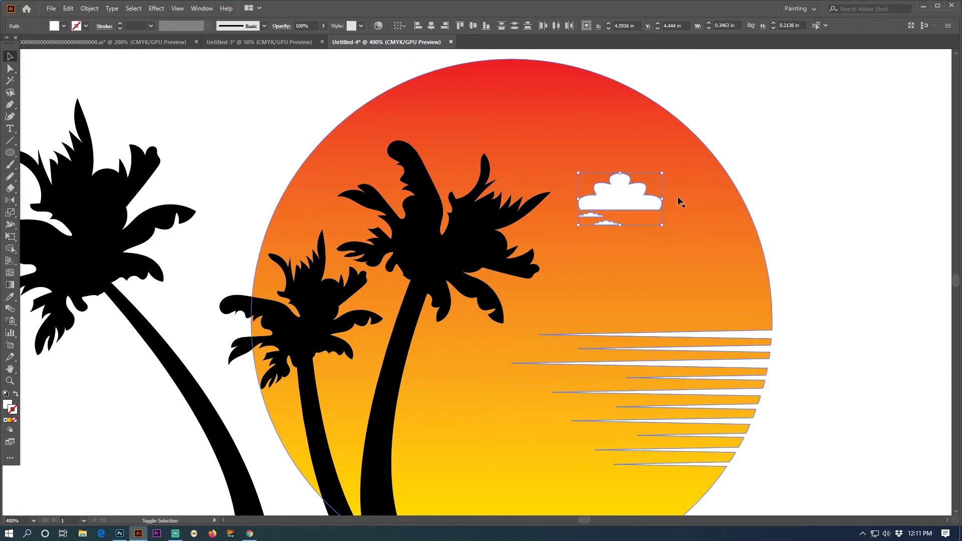
Step: Alt-drag a copy of the cloud group up-left and select the cloud behind the palm
{"action": "mouse_move", "coordinate": [586, 193]}
{"action": "left_mouse_down"}
{"action": "mouse_move", "coordinate": [503, 161]}
{"action": "mouse_move", "coordinate": [526, 128]}
{"action": "mouse_move", "coordinate": [587, 120]}
{"action": "mouse_move", "coordinate": [414, 184]}
{"action": "mouse_move", "coordinate": [454, 165]}
{"action": "mouse_move", "coordinate": [472, 181]}
{"action": "mouse_move", "coordinate": [461, 173]}
{"action": "left_mouse_up"}
{"action": "left_click", "coordinate": [571, 163]}
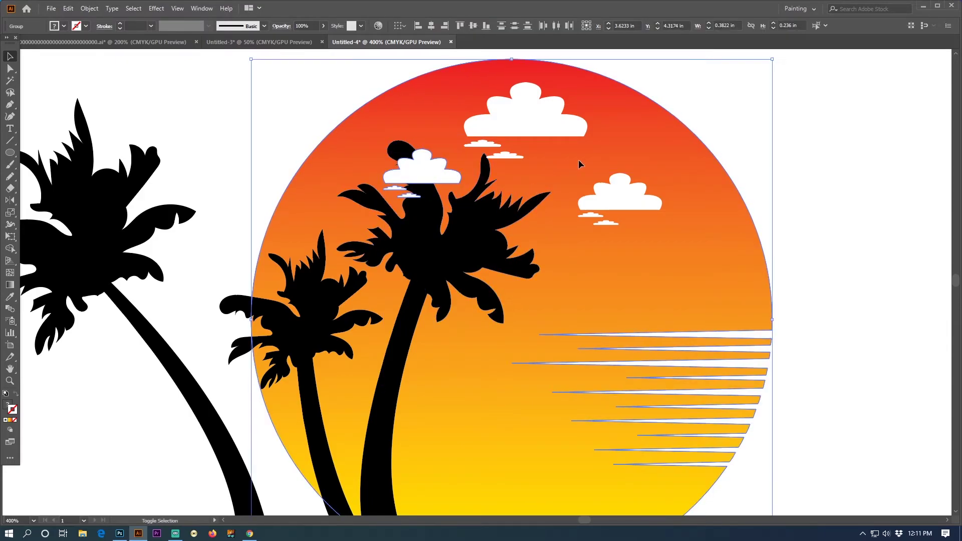
{"action": "left_click", "coordinate": [644, 146]}
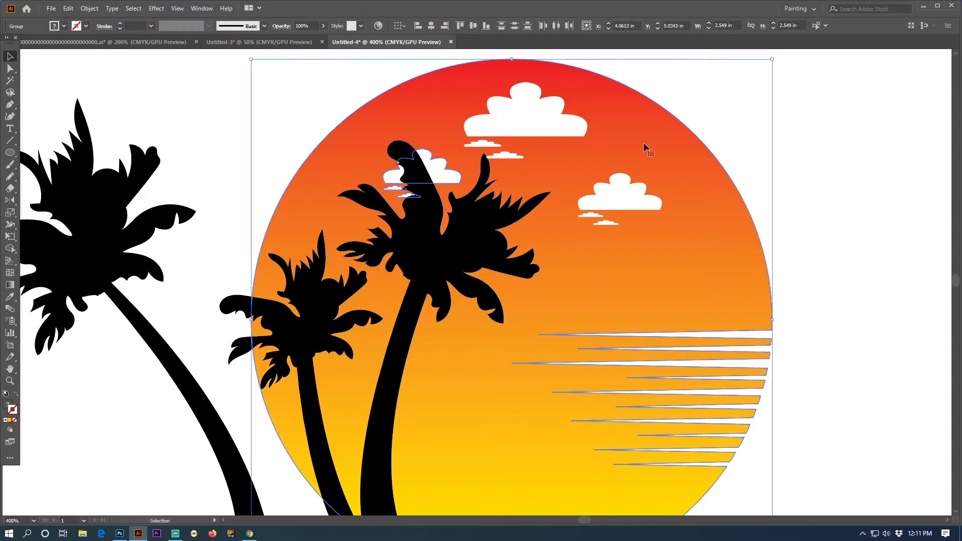
{"action": "left_click", "coordinate": [840, 111]}
Step: Stagger the three cloud groups diagonally across the sun's upper right, clear of the palm crowns
{"action": "left_click_drag", "start_coordinate": [449, 176], "coordinate": [602, 269]}
{"action": "mouse_move", "coordinate": [627, 198]}
{"action": "left_mouse_down"}
{"action": "mouse_move", "coordinate": [677, 202]}
{"action": "mouse_move", "coordinate": [641, 184]}
{"action": "mouse_move", "coordinate": [701, 178]}
{"action": "mouse_move", "coordinate": [693, 178]}
{"action": "left_mouse_up"}
{"action": "left_click_drag", "start_coordinate": [585, 273], "coordinate": [623, 230]}
{"action": "left_click", "coordinate": [856, 177]}
{"action": "left_click", "coordinate": [536, 258], "text": "ctrl+alt"}
{"action": "left_click_drag", "start_coordinate": [525, 259], "coordinate": [489, 267]}
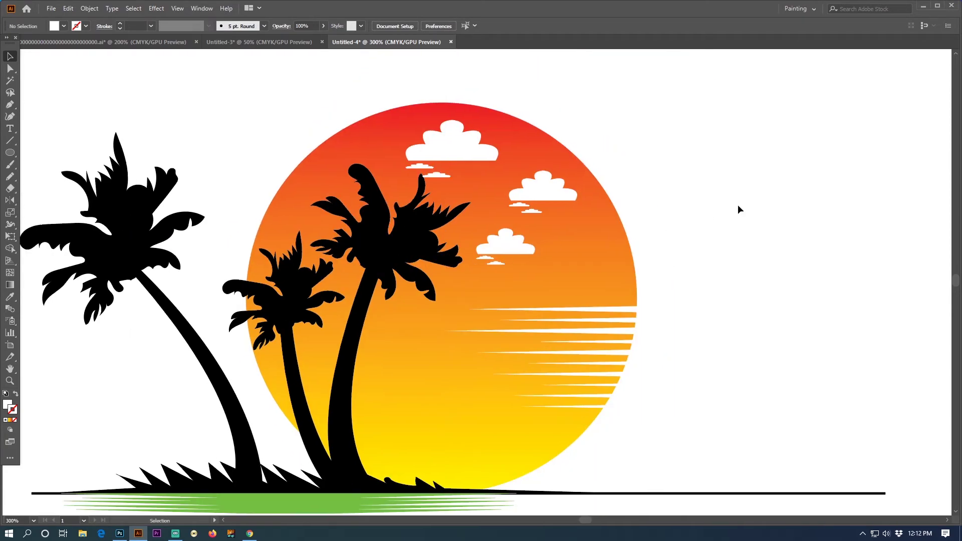
Step: Draw a small half-wing bird path with the Pen tool in the sky right of the sun
{"action": "left_click", "coordinate": [10, 104]}
{"action": "left_click", "coordinate": [420, 172]}
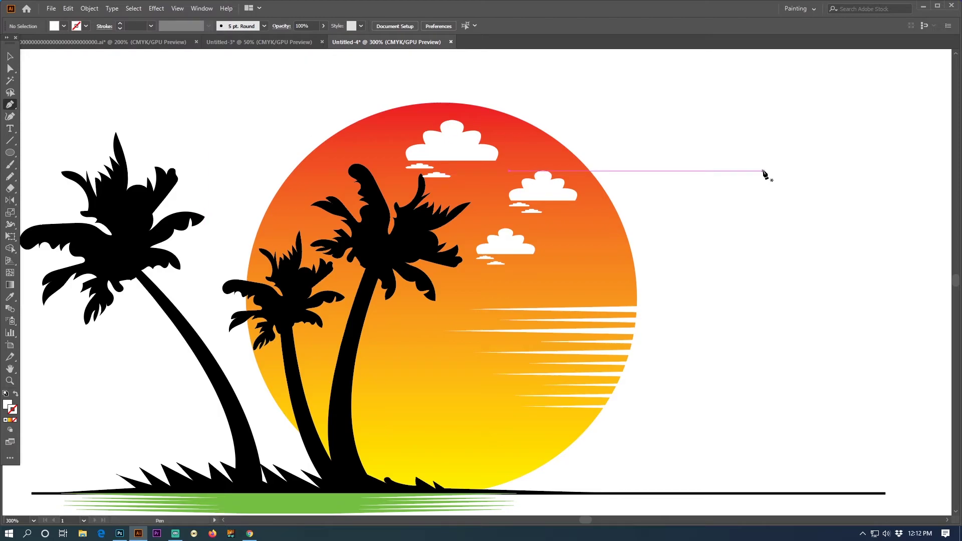
{"action": "left_click", "coordinate": [763, 171]}
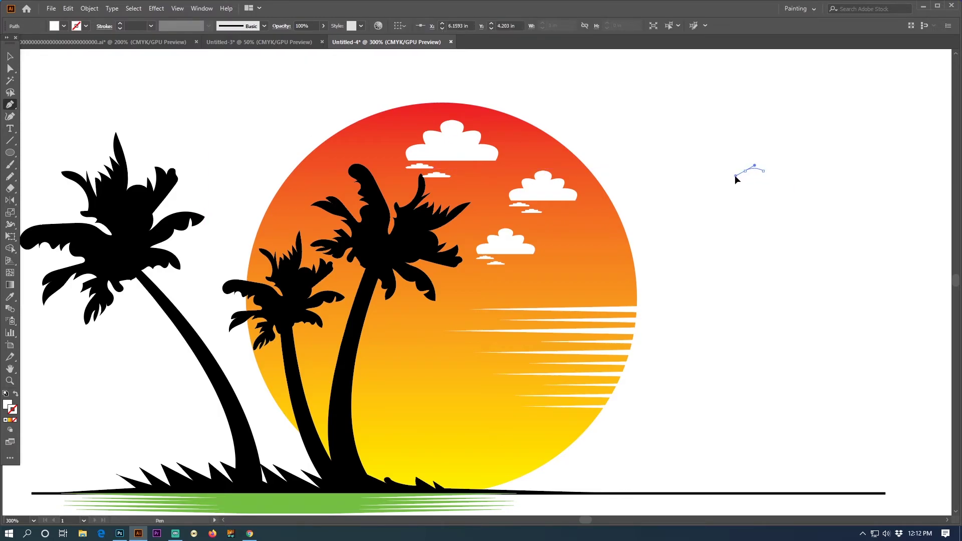
{"action": "left_click", "coordinate": [745, 171]}
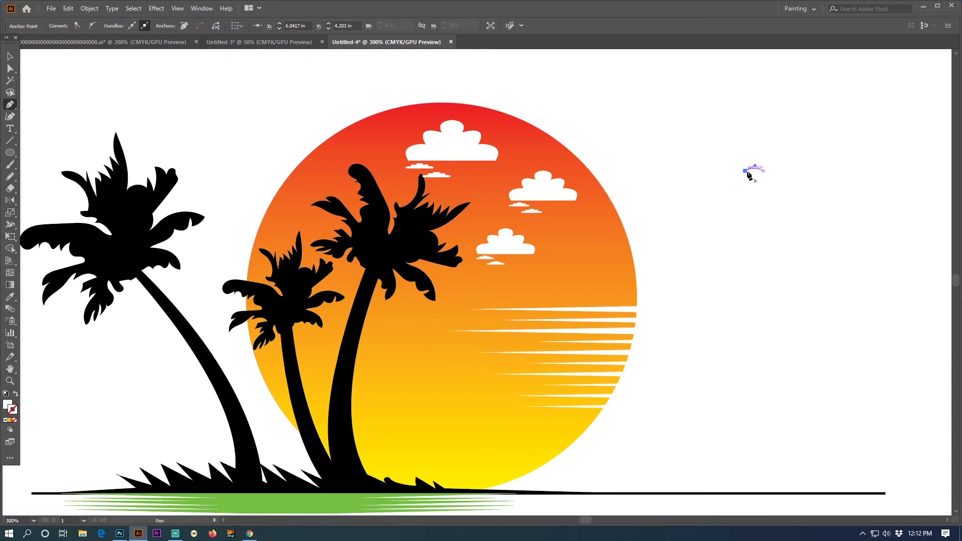
{"action": "left_click", "coordinate": [762, 175]}
{"action": "left_click", "coordinate": [763, 175]}
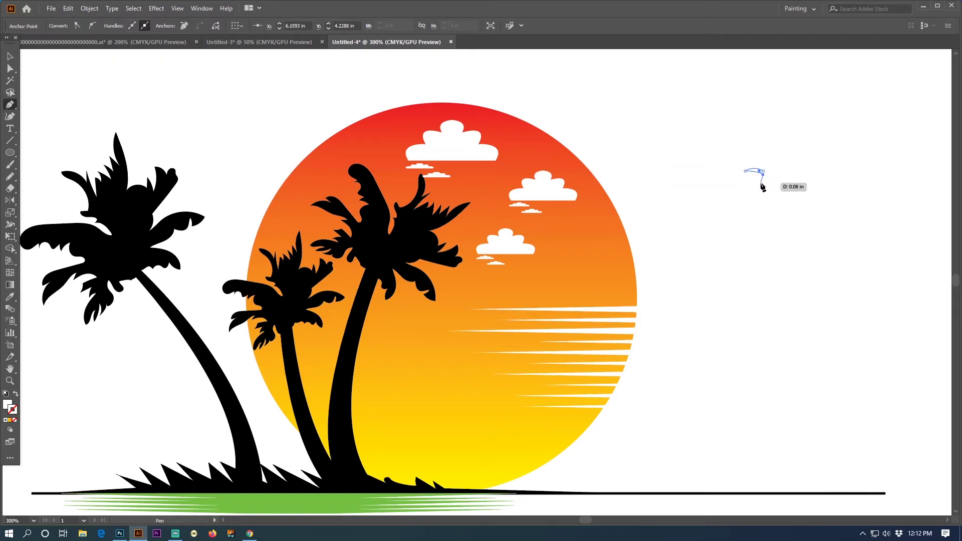
{"action": "left_click_drag", "start_coordinate": [760, 185], "coordinate": [765, 187]}
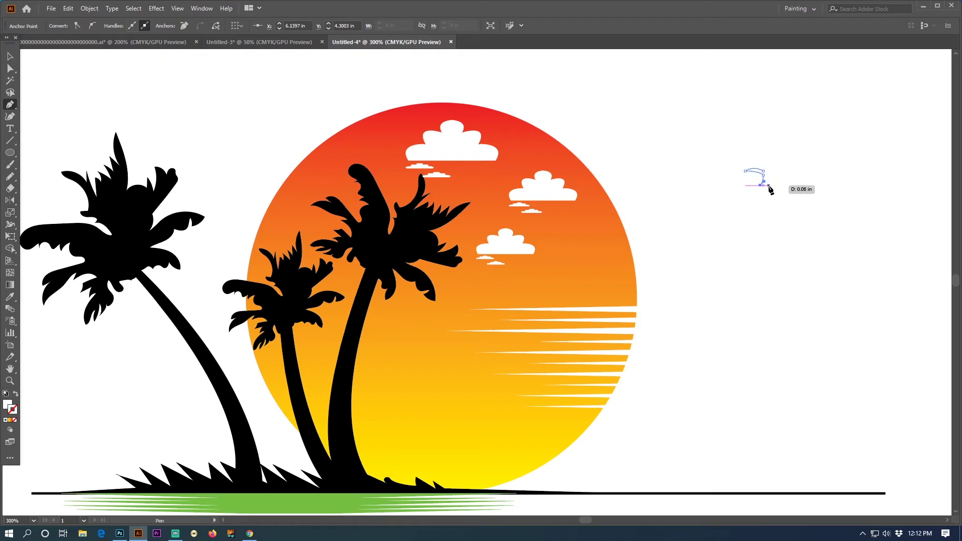
{"action": "left_click", "coordinate": [768, 185]}
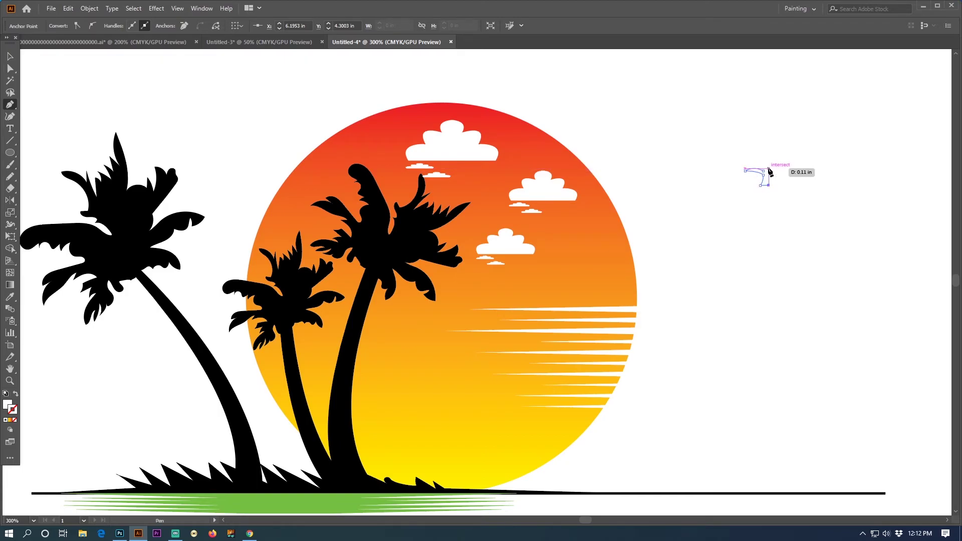
{"action": "left_click", "coordinate": [769, 170]}
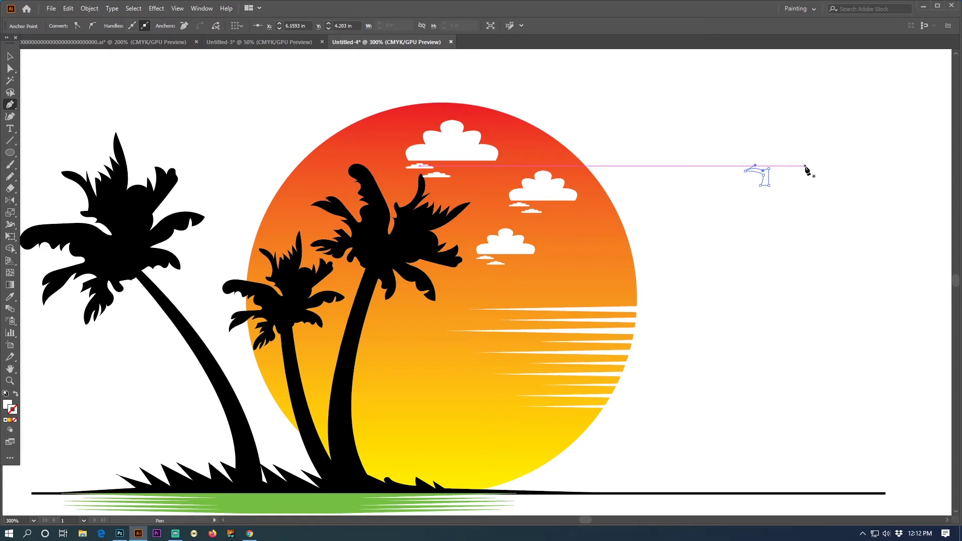
{"action": "key", "text": "ctrl"}
{"action": "key", "text": "v"}
{"action": "left_click", "coordinate": [776, 201]}
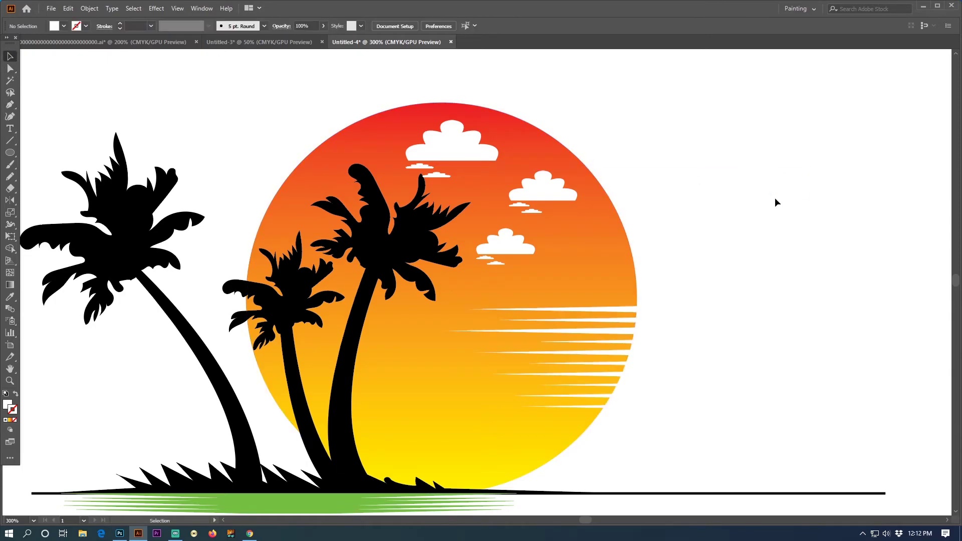
Step: Fill the wing path black and make a reflected copy of it
{"action": "left_click", "coordinate": [770, 171]}
{"action": "key", "text": "Tab"}
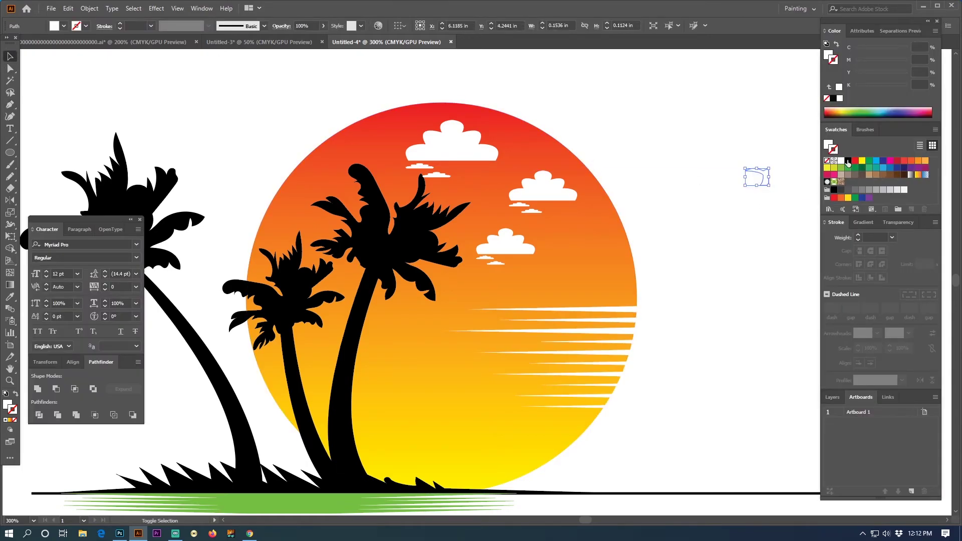
{"action": "left_click", "coordinate": [831, 146]}
{"action": "left_click", "coordinate": [848, 161]}
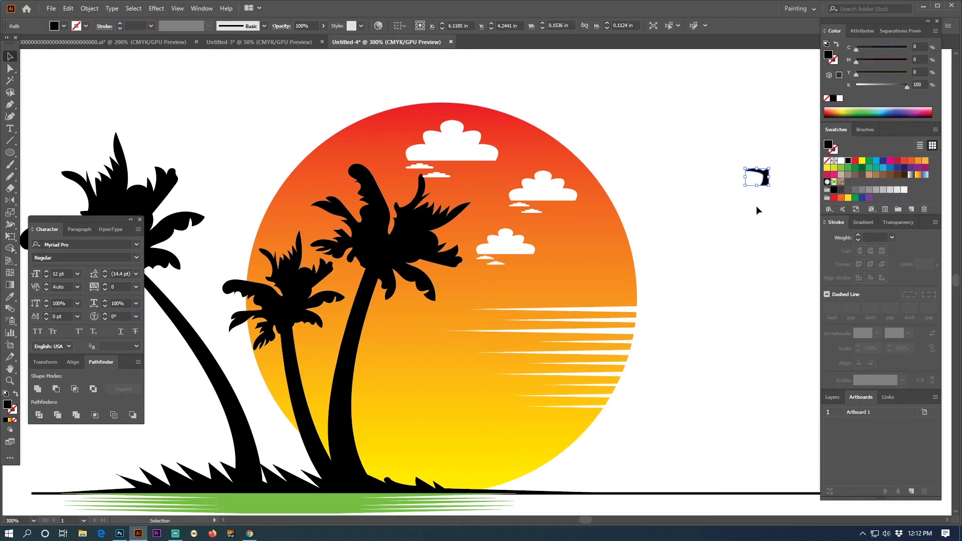
{"action": "double_click", "coordinate": [9, 201]}
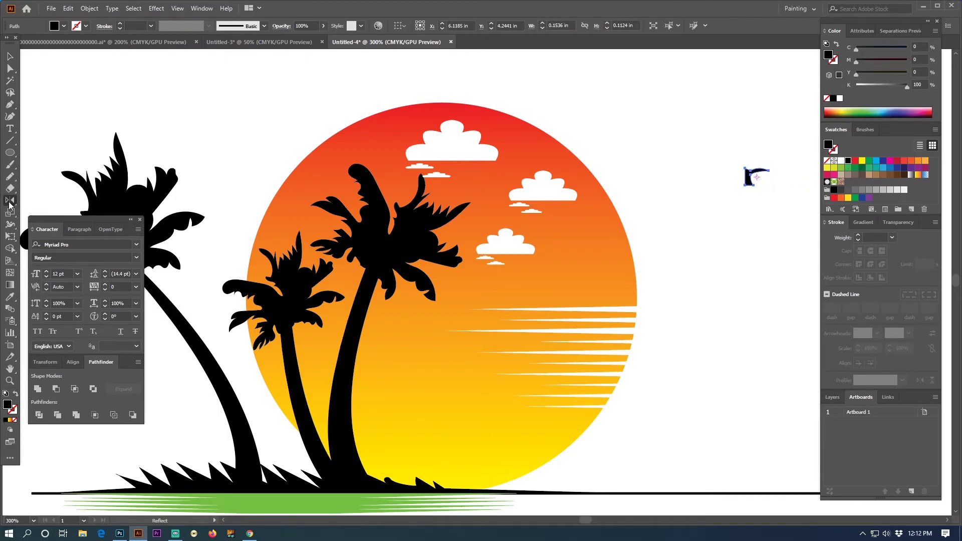
{"action": "left_click", "coordinate": [444, 333]}
Step: Select the small black wing half and add a vertically mirrored copy
{"action": "left_click", "coordinate": [10, 57]}
{"action": "left_click", "coordinate": [784, 197]}
{"action": "key", "text": "ctrl+plus"}
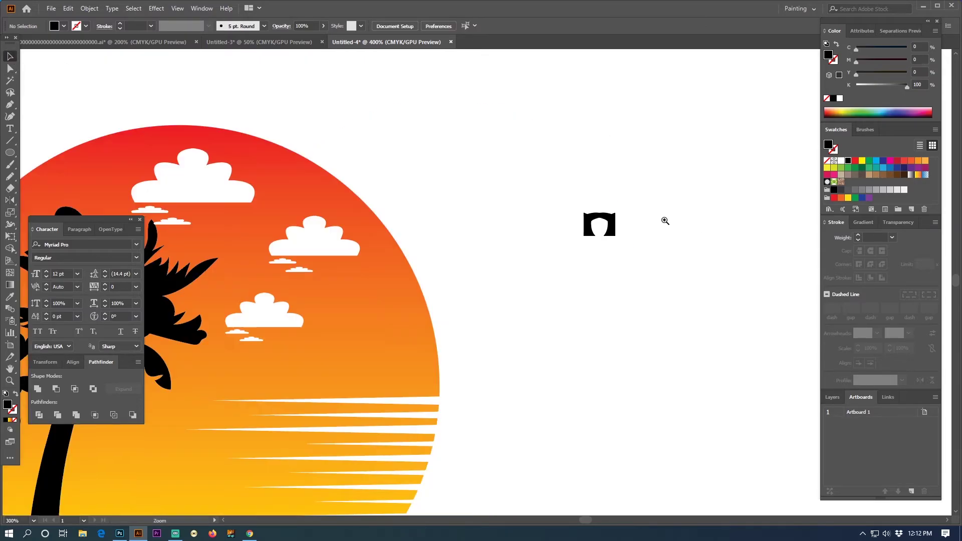
{"action": "left_click", "coordinate": [597, 227]}
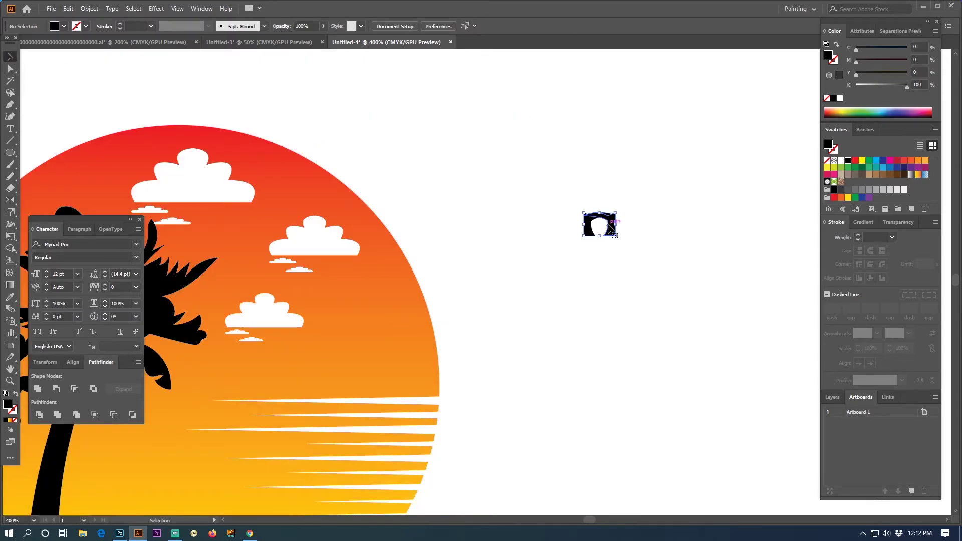
{"action": "left_click", "coordinate": [8, 201]}
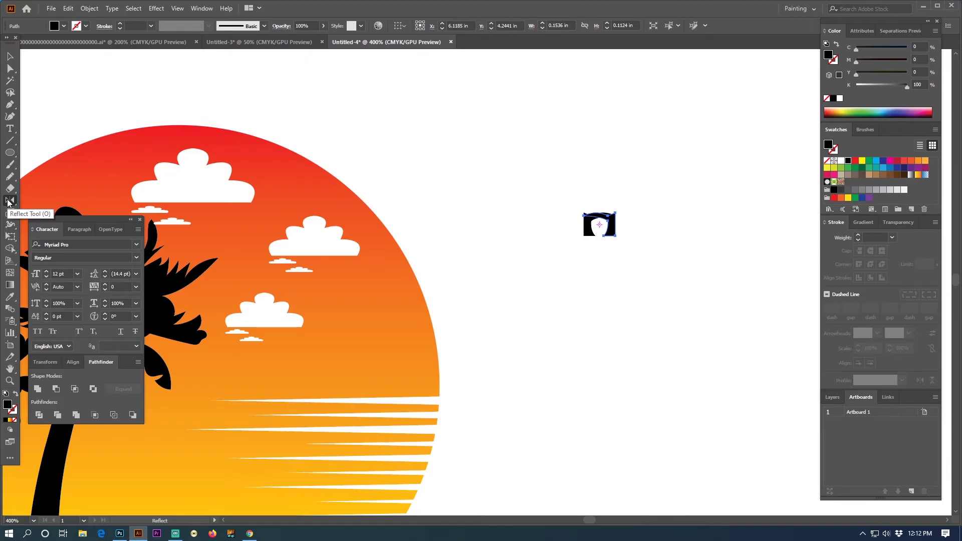
{"action": "double_click", "coordinate": [10, 202]}
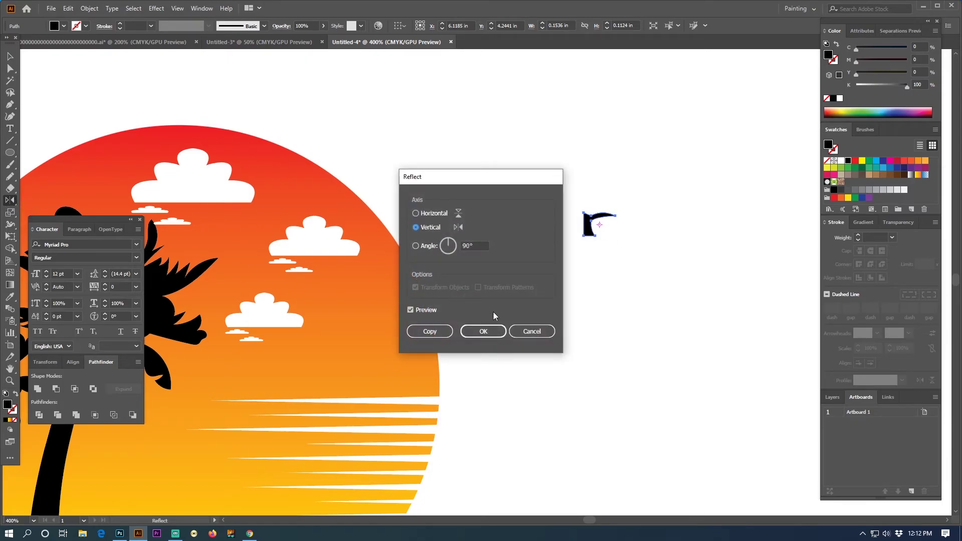
{"action": "left_click", "coordinate": [430, 331]}
Step: Move the mirrored half beside the original and close the gap to form the bird
{"action": "left_click", "coordinate": [8, 59]}
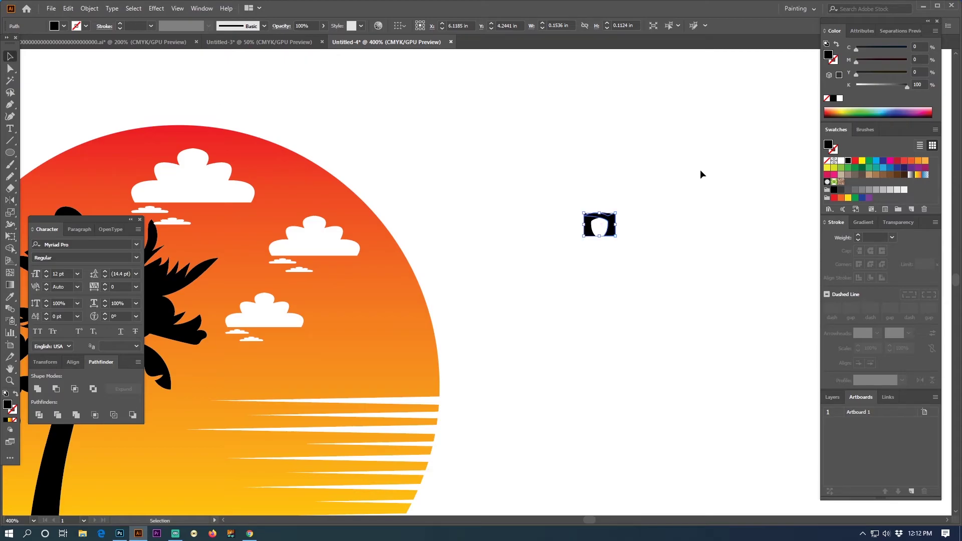
{"action": "left_click", "coordinate": [701, 172]}
{"action": "left_click_drag", "start_coordinate": [603, 231], "coordinate": [580, 232]}
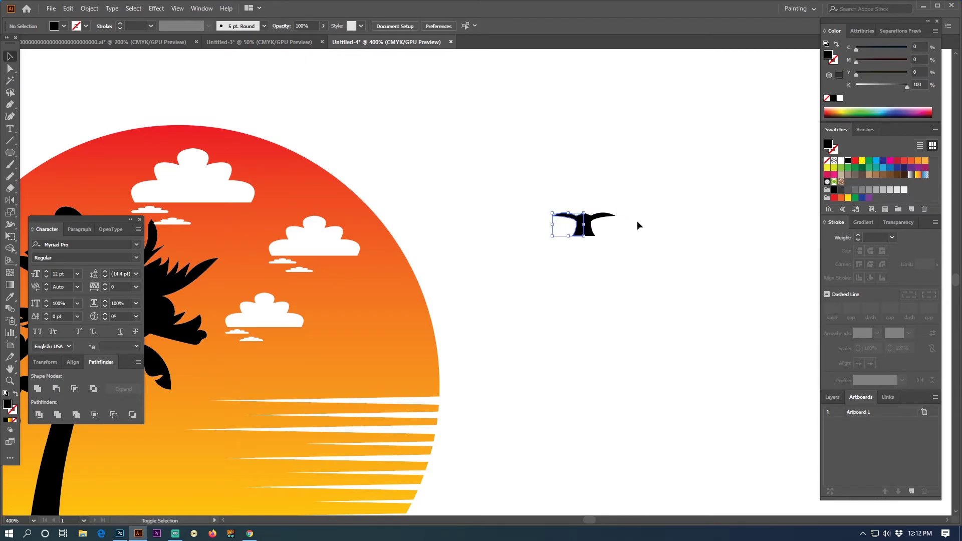
{"action": "left_click", "coordinate": [635, 223]}
{"action": "key", "text": "z"}
{"action": "left_click", "coordinate": [563, 220]}
{"action": "key", "text": "v"}
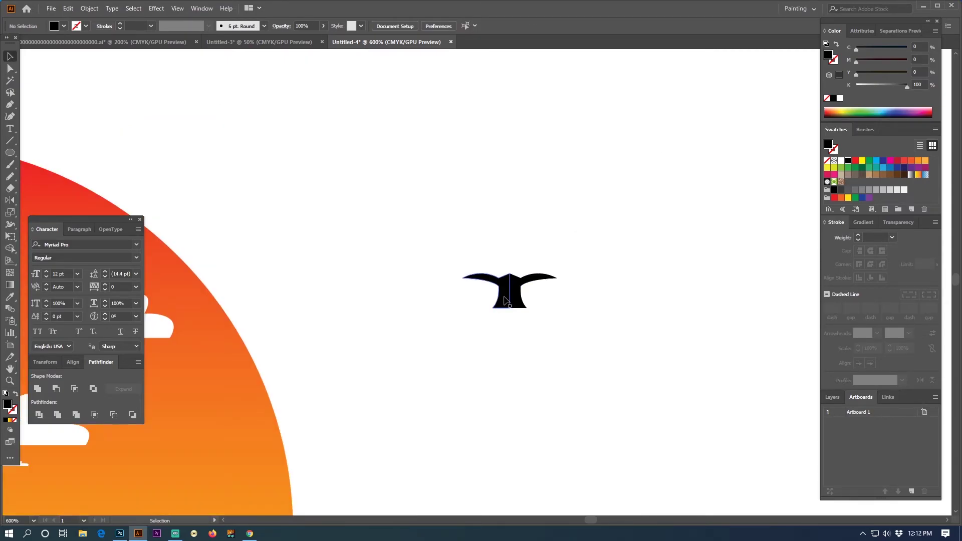
{"action": "left_click_drag", "start_coordinate": [504, 299], "coordinate": [510, 299]}
{"action": "left_click", "coordinate": [568, 268]}
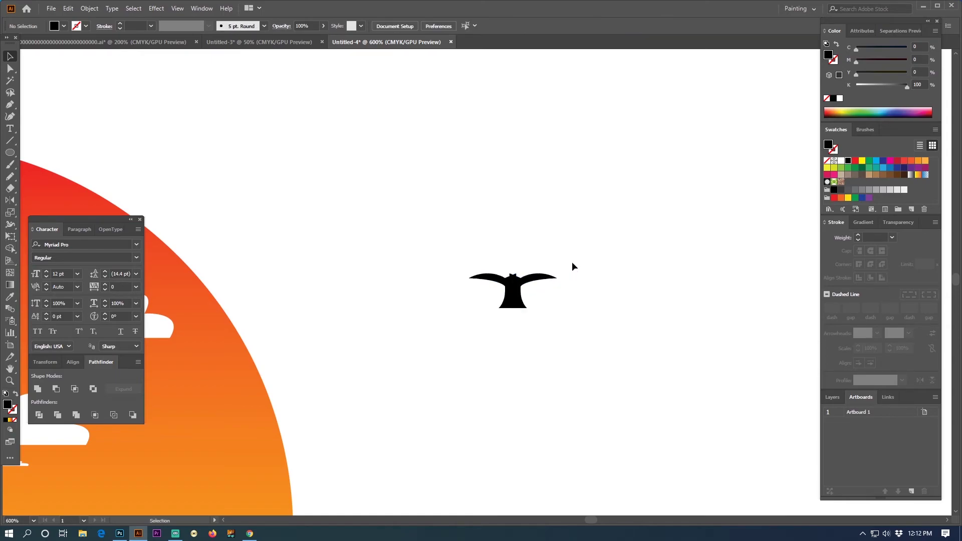
{"action": "key", "text": "z"}
{"action": "left_click", "coordinate": [510, 284]}
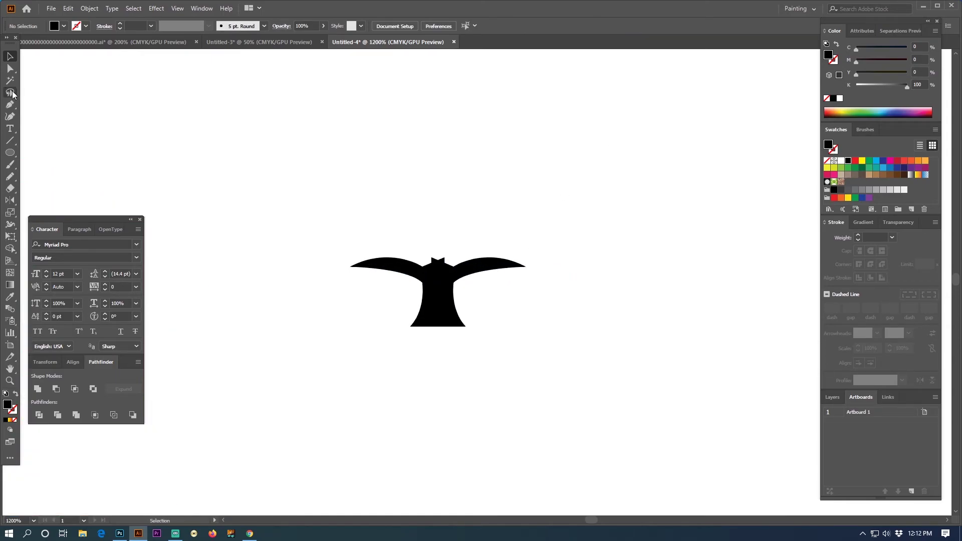
Step: Nudge the bird's centre edge slightly right and delete its left wing
{"action": "left_click", "coordinate": [10, 68]}
{"action": "left_click", "coordinate": [445, 293]}
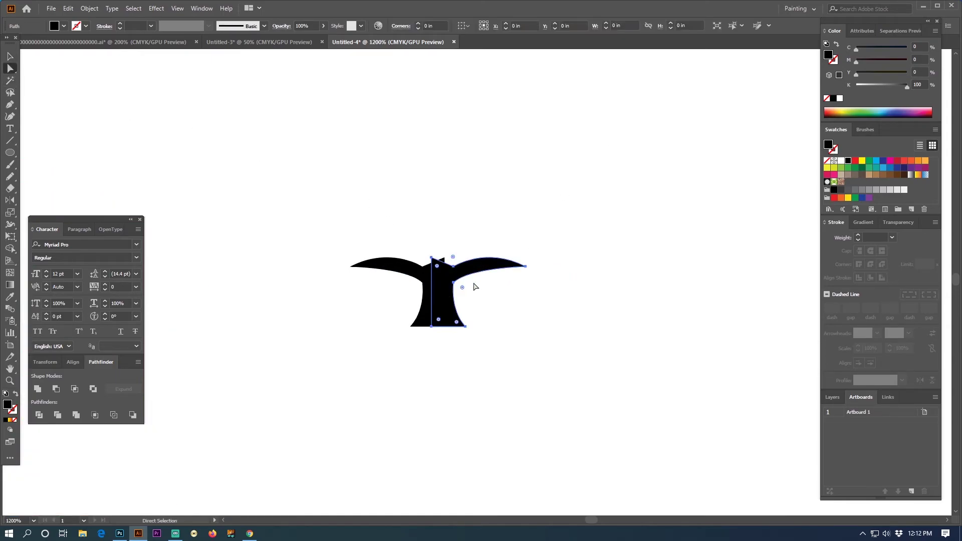
{"action": "left_click", "coordinate": [531, 291]}
{"action": "left_click_drag", "start_coordinate": [433, 286], "coordinate": [443, 288]}
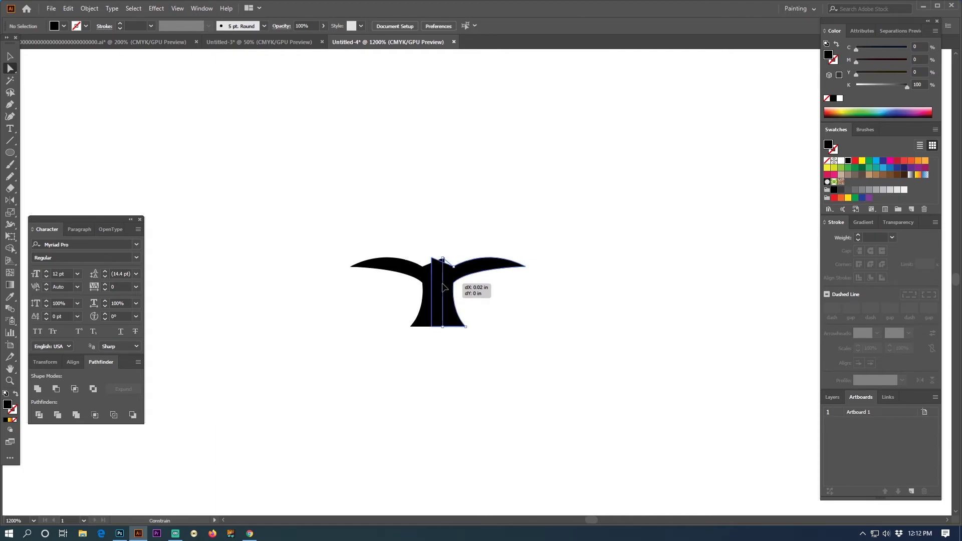
{"action": "left_click", "coordinate": [444, 289]}
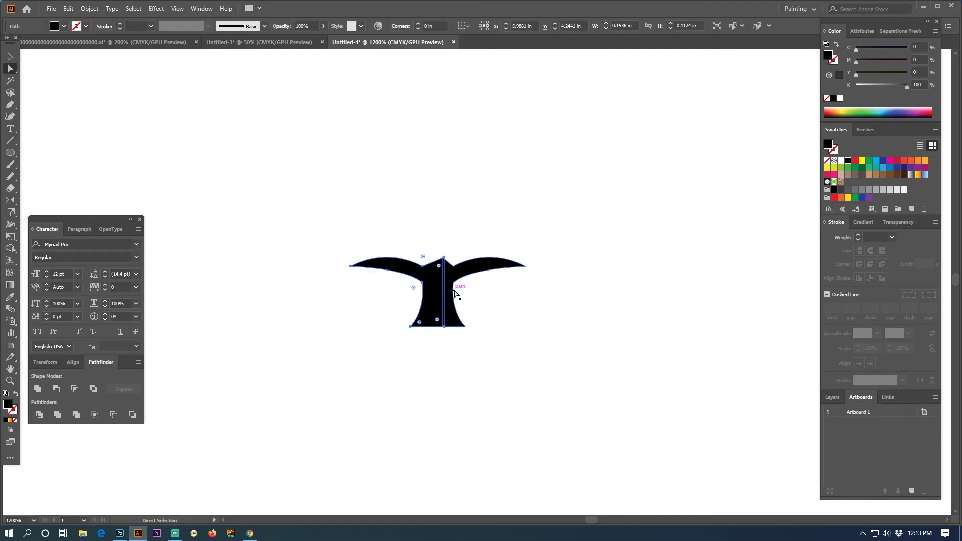
{"action": "key", "text": "Delete"}
Step: Duplicate the right half, reflect it vertically, and align it to form a symmetric bird
{"action": "left_click_drag", "start_coordinate": [458, 281], "coordinate": [434, 281]}
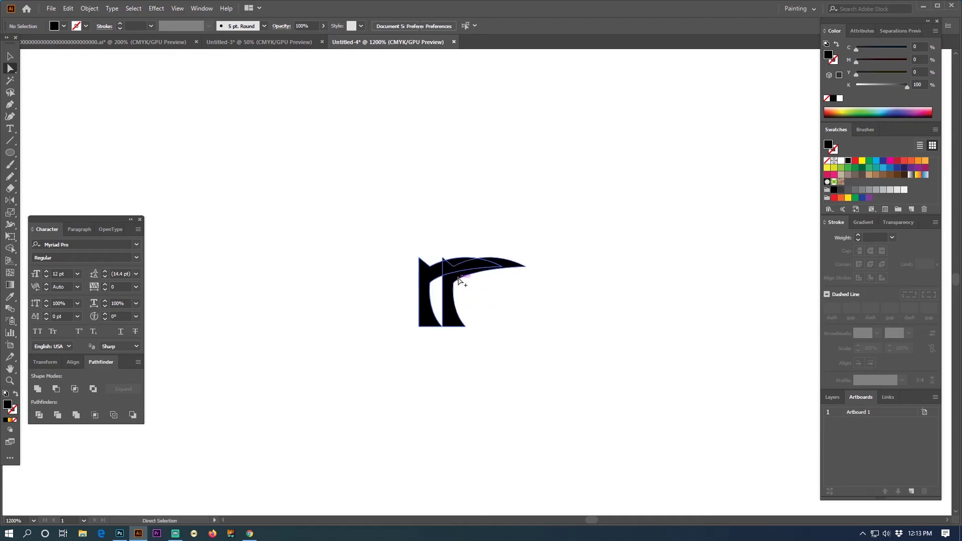
{"action": "left_click", "coordinate": [458, 280]}
{"action": "key", "text": "o"}
{"action": "left_click", "coordinate": [458, 280], "text": "alt"}
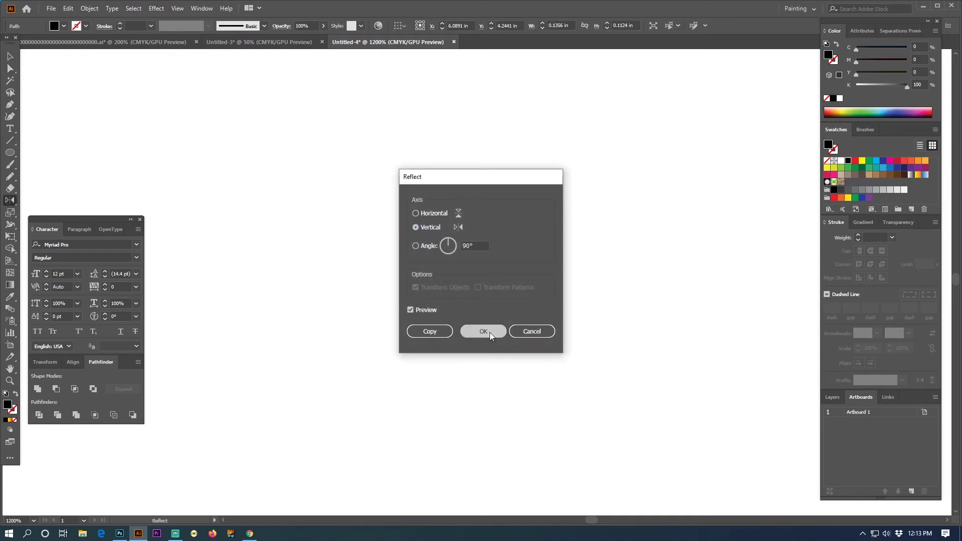
{"action": "left_click", "coordinate": [488, 334]}
{"action": "left_click", "coordinate": [9, 57]}
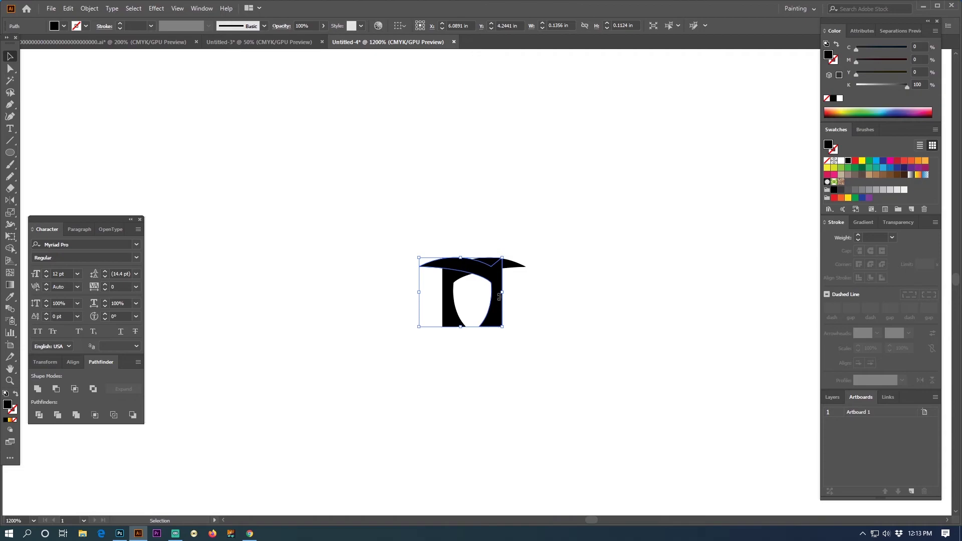
{"action": "left_click_drag", "start_coordinate": [494, 300], "coordinate": [437, 301]}
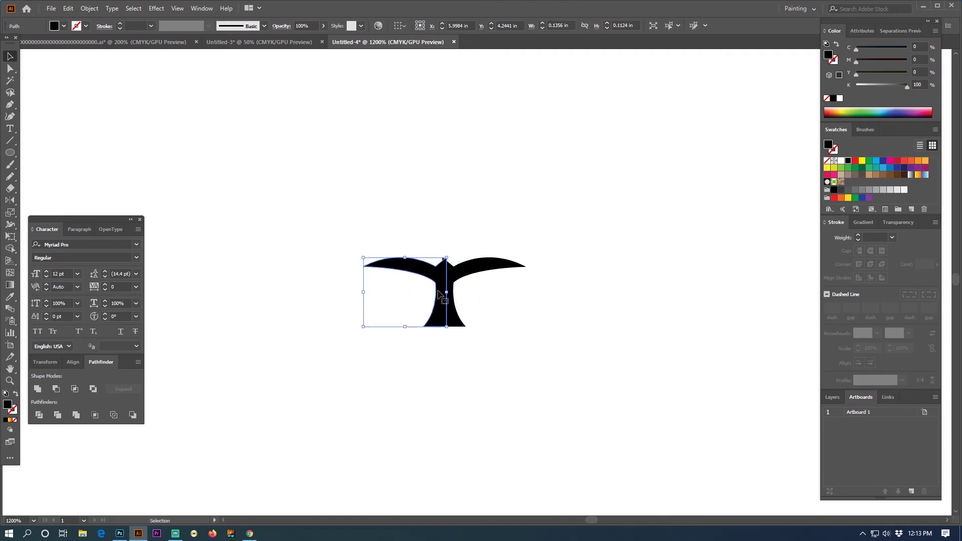
Step: Raise the tail's bottom anchor points to shorten the bird's tail
{"action": "left_click", "coordinate": [529, 275]}
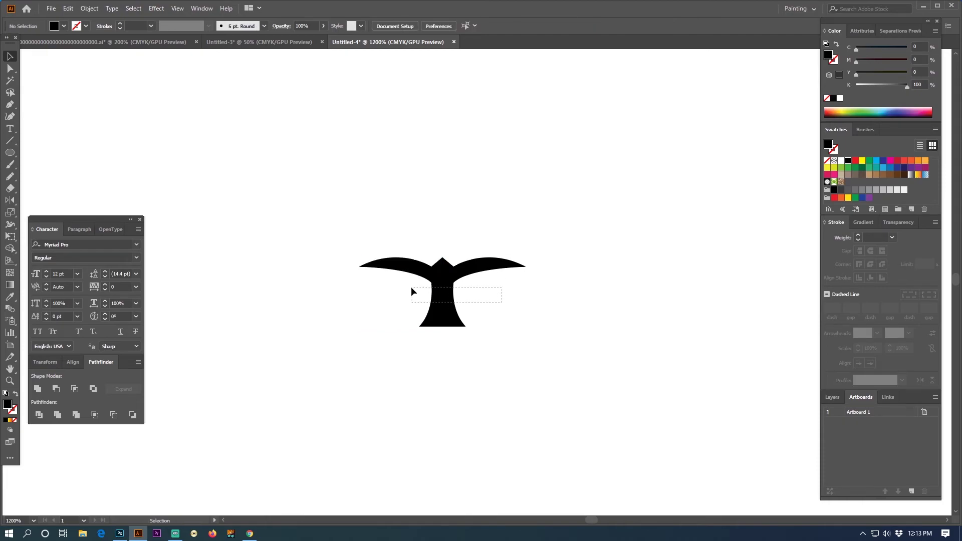
{"action": "left_click_drag", "start_coordinate": [412, 289], "coordinate": [410, 288]}
{"action": "left_click", "coordinate": [10, 69]}
{"action": "mouse_move", "coordinate": [491, 355]}
{"action": "left_mouse_down"}
{"action": "mouse_move", "coordinate": [402, 323]}
{"action": "mouse_move", "coordinate": [465, 316]}
{"action": "mouse_move", "coordinate": [425, 320]}
{"action": "left_mouse_up"}
{"action": "left_click", "coordinate": [479, 317]}
{"action": "left_click", "coordinate": [440, 316]}
{"action": "left_click", "coordinate": [496, 312]}
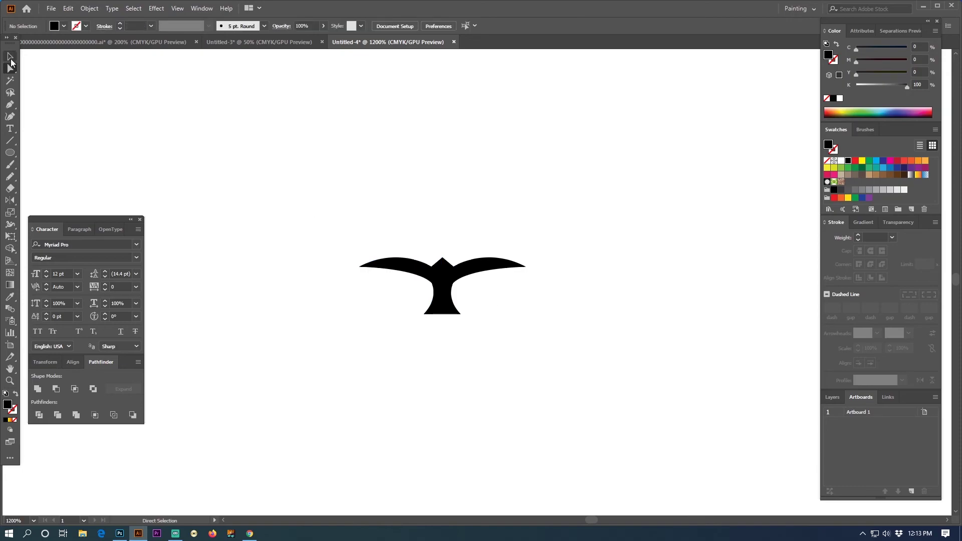
Step: Scale the whole bird down to about 40% of its size
{"action": "left_click", "coordinate": [10, 58]}
{"action": "left_click_drag", "start_coordinate": [383, 247], "coordinate": [519, 326]}
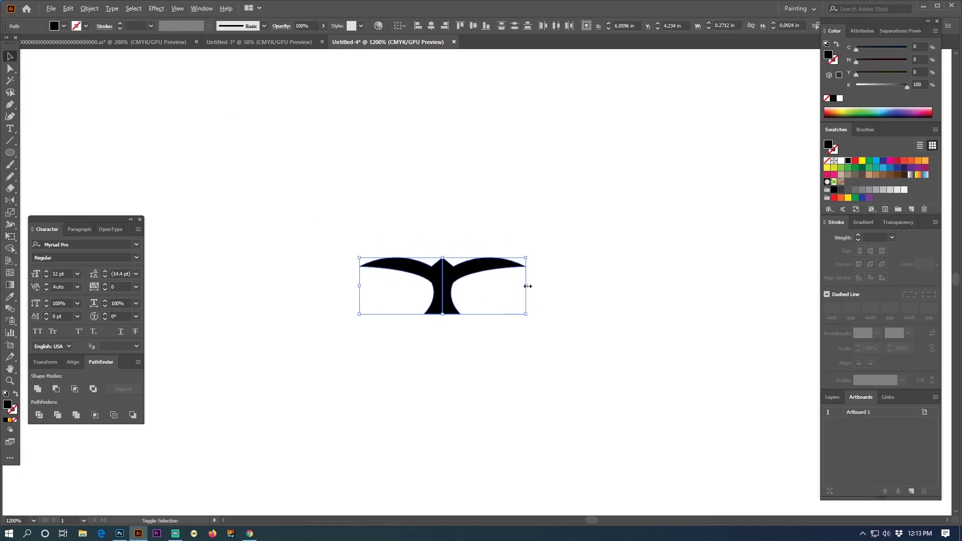
{"action": "left_click_drag", "start_coordinate": [527, 286], "coordinate": [476, 291]}
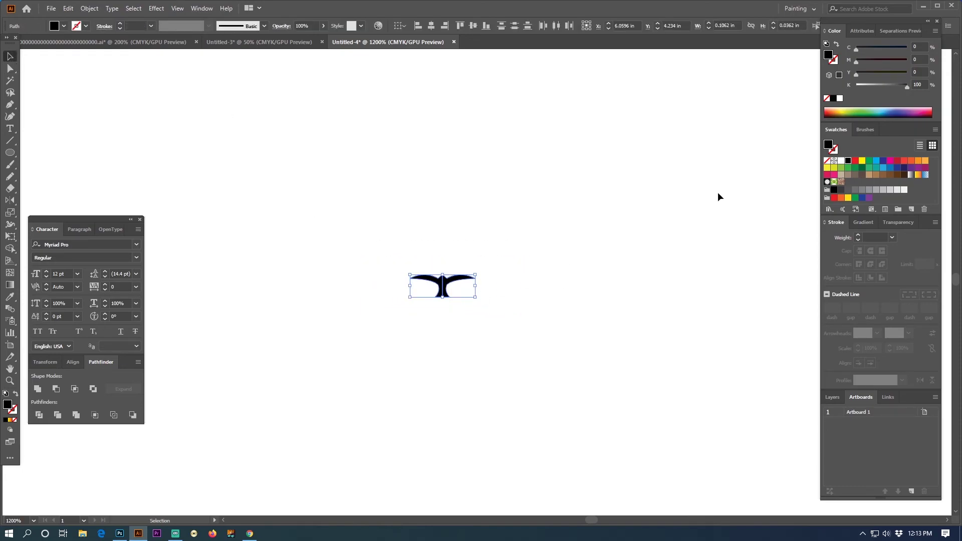
{"action": "left_click", "coordinate": [479, 333]}
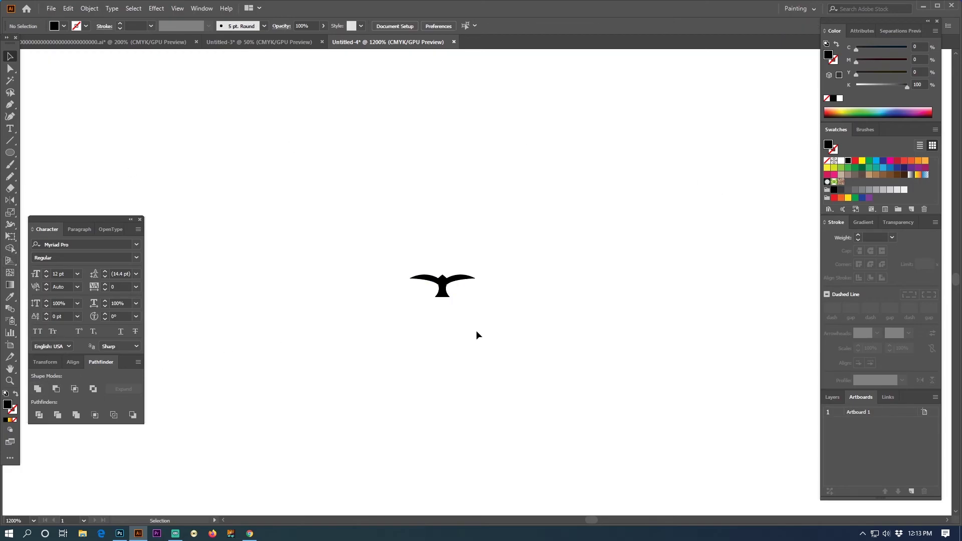
{"action": "key", "text": "ctrl+minus"}
{"action": "key", "text": "ctrl+minus"}
{"action": "key", "text": "ctrl+minus"}
Step: Move the small bird left onto the sun with the side panels hidden
{"action": "scroll", "coordinate": [726, 276], "scroll_direction": "left", "scroll_amount": 5}
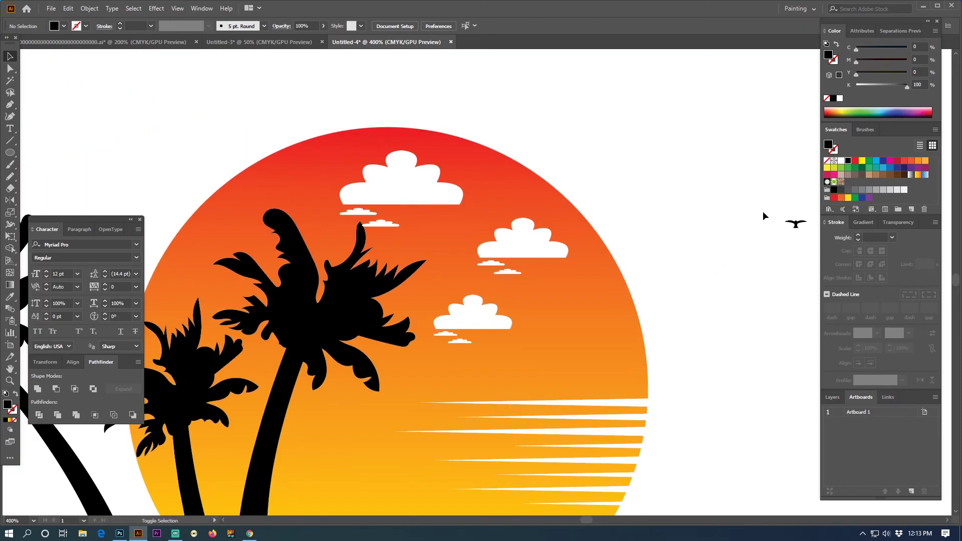
{"action": "key", "text": "Tab"}
{"action": "mouse_move", "coordinate": [794, 223]}
{"action": "left_mouse_down"}
{"action": "mouse_move", "coordinate": [290, 205]}
{"action": "mouse_move", "coordinate": [155, 180]}
{"action": "mouse_move", "coordinate": [321, 203]}
{"action": "mouse_move", "coordinate": [318, 178]}
{"action": "mouse_move", "coordinate": [325, 222]}
{"action": "mouse_move", "coordinate": [319, 190]}
{"action": "left_mouse_up"}
{"action": "left_click", "coordinate": [510, 154]}
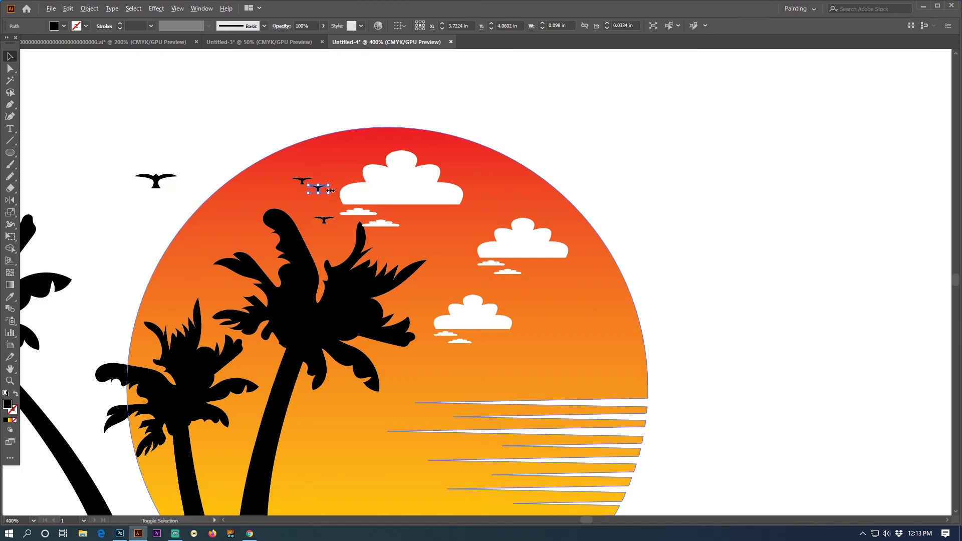
{"action": "left_click", "coordinate": [387, 126]}
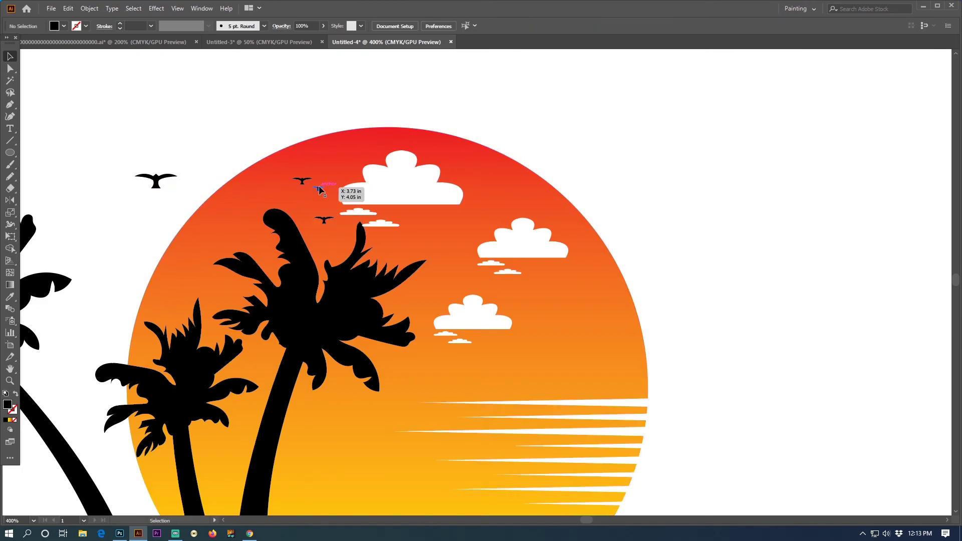
{"action": "left_click_drag", "start_coordinate": [319, 189], "coordinate": [292, 188]}
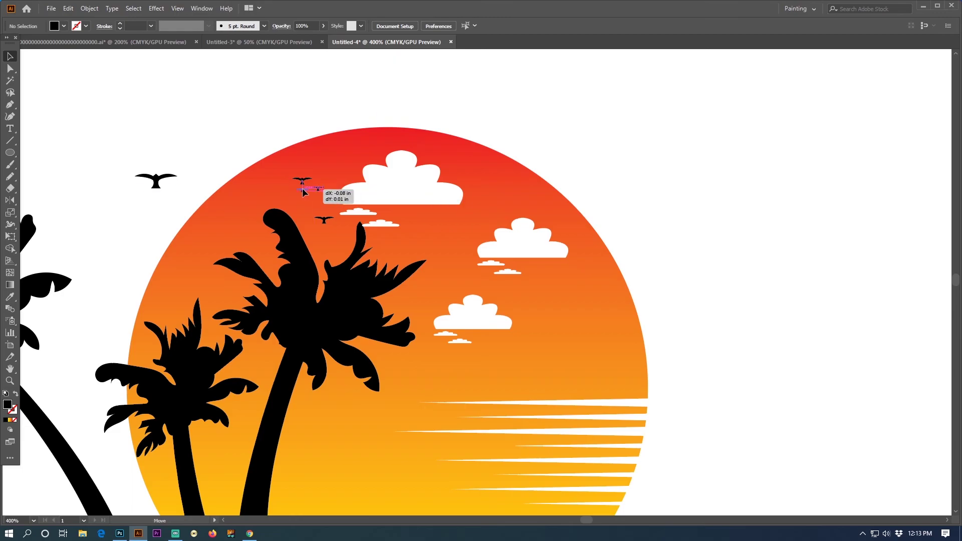
{"action": "left_click", "coordinate": [397, 122]}
Step: Place several bird copies around the flock, tilting one about 25 degrees
{"action": "left_click_drag", "start_coordinate": [481, 81], "coordinate": [586, 25]}
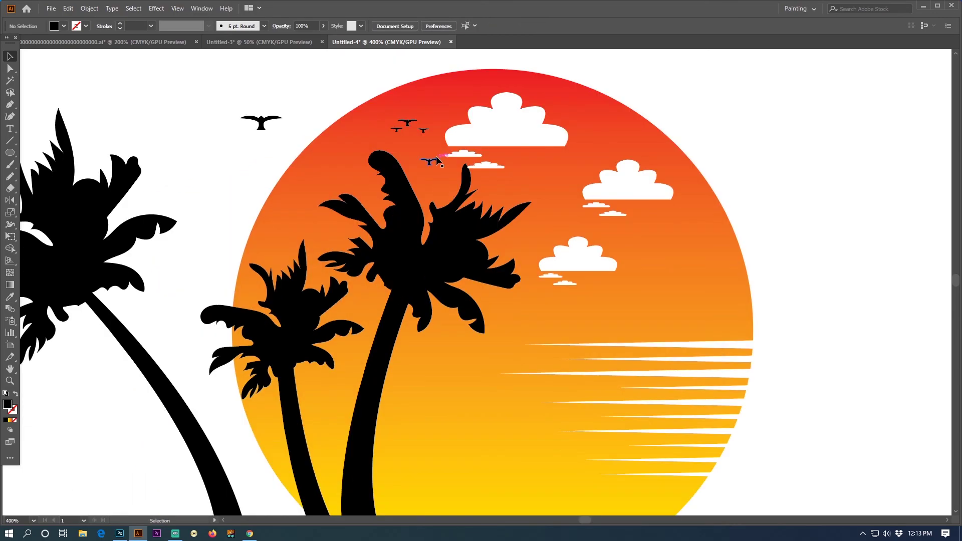
{"action": "left_click_drag", "start_coordinate": [432, 165], "coordinate": [447, 187]}
{"action": "left_click_drag", "start_coordinate": [447, 187], "coordinate": [512, 188]}
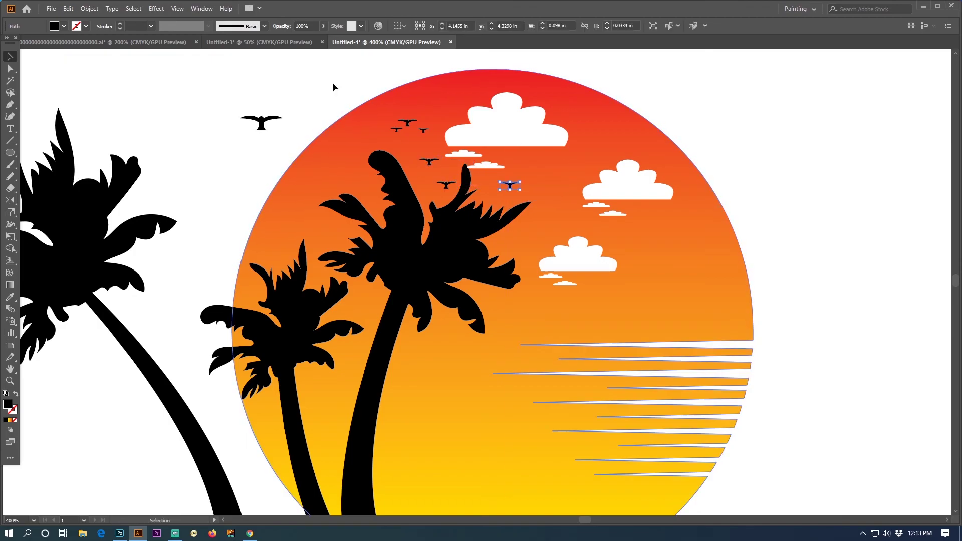
{"action": "left_click_drag", "start_coordinate": [10, 200], "coordinate": [35, 205]}
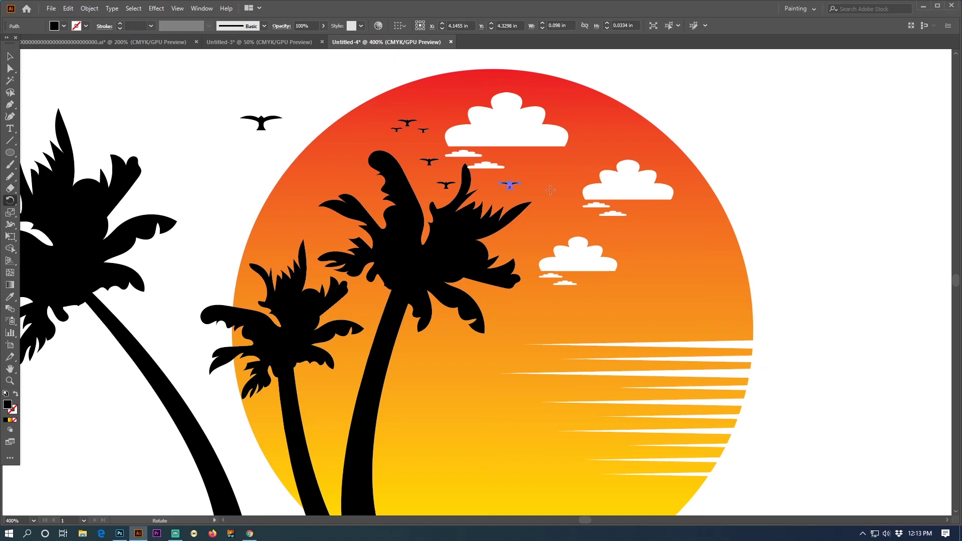
{"action": "left_click_drag", "start_coordinate": [529, 177], "coordinate": [536, 157]}
{"action": "left_click", "coordinate": [10, 56]}
{"action": "left_click", "coordinate": [770, 151]}
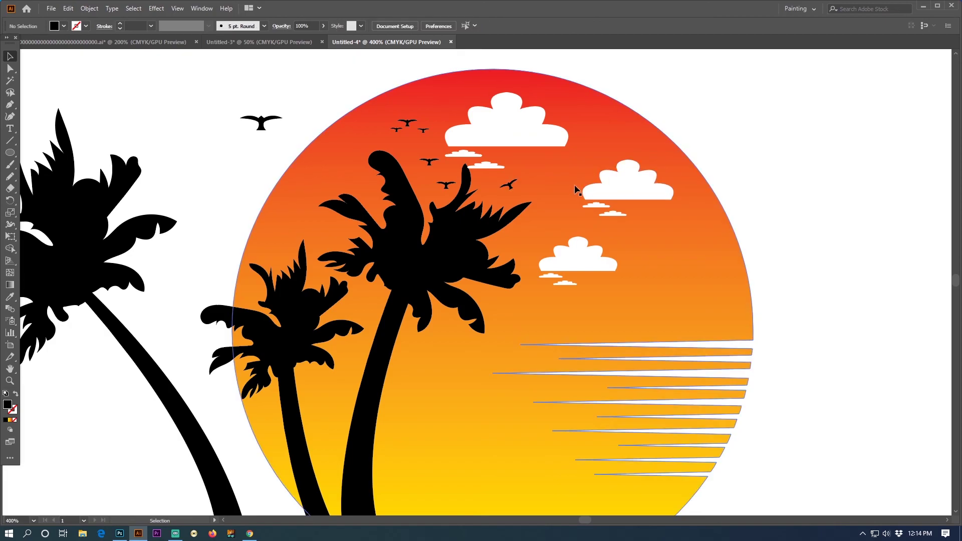
Step: Add bird copies lower down and below the palm fronds, nudging one slightly left
{"action": "left_click_drag", "start_coordinate": [515, 191], "coordinate": [521, 239]}
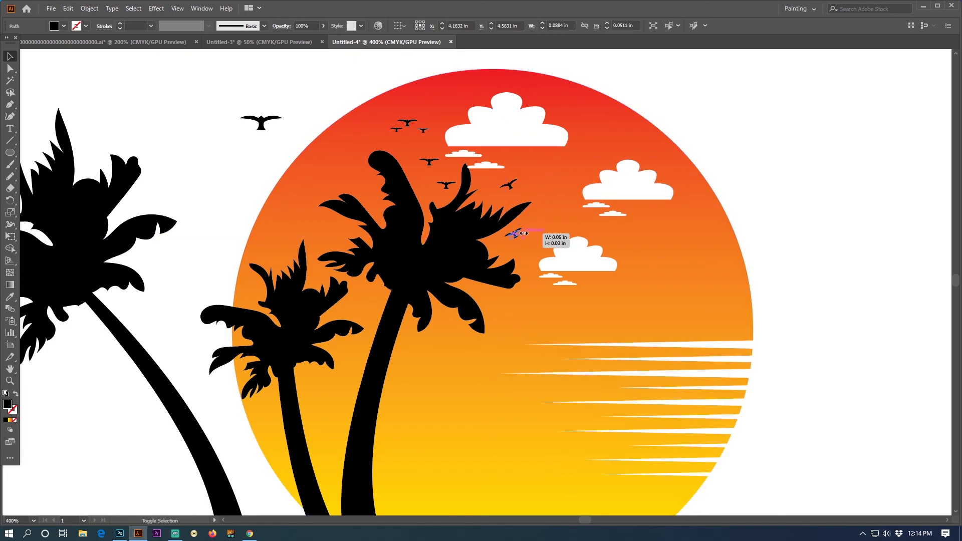
{"action": "key", "text": "ctrl+shift+a"}
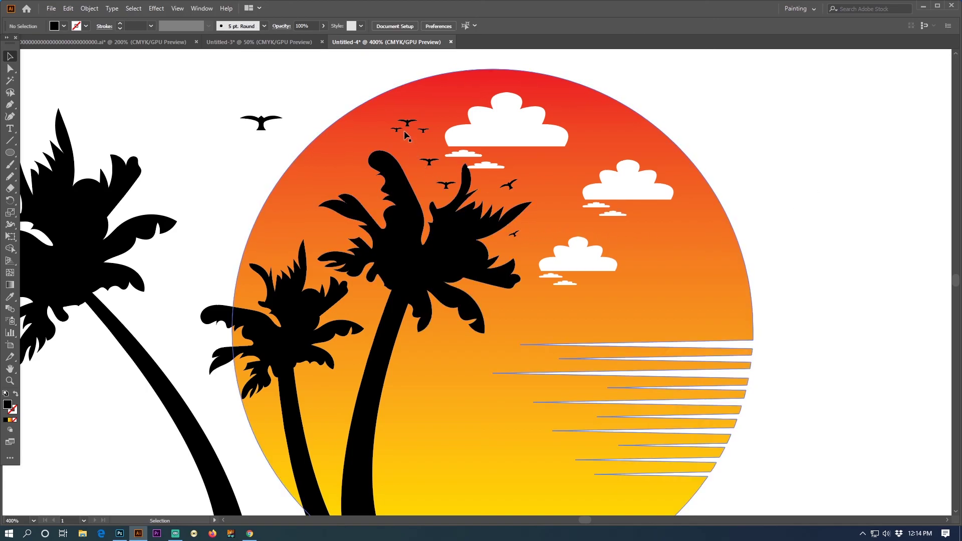
{"action": "left_click_drag", "start_coordinate": [408, 126], "coordinate": [451, 337]}
{"action": "left_click", "coordinate": [868, 199]}
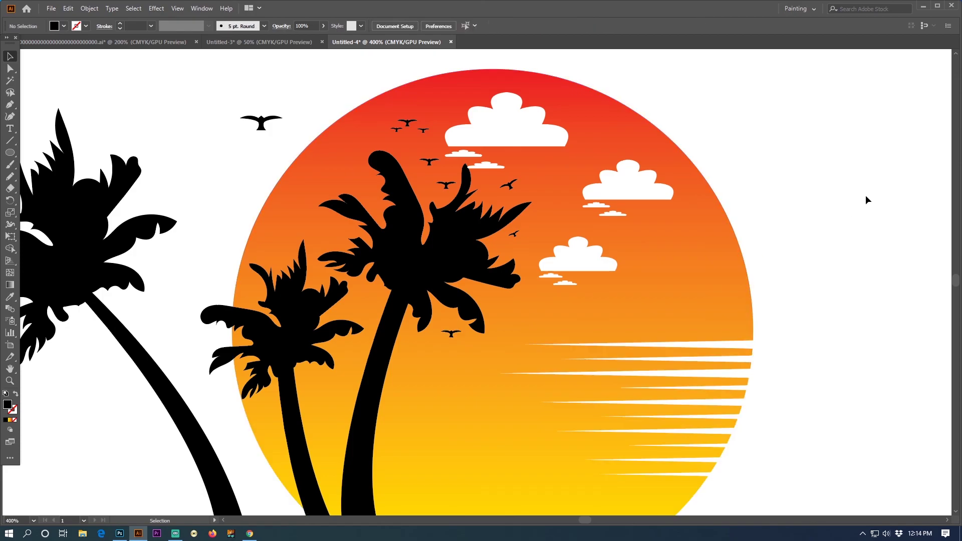
{"action": "left_click_drag", "start_coordinate": [429, 161], "coordinate": [419, 164]}
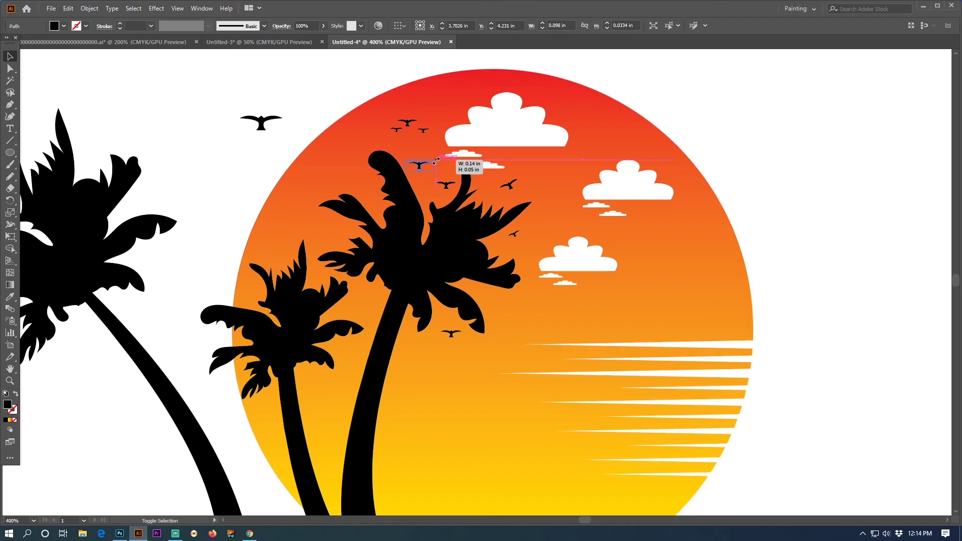
{"action": "left_click", "coordinate": [762, 146]}
{"action": "key", "text": "ctrl+minus"}
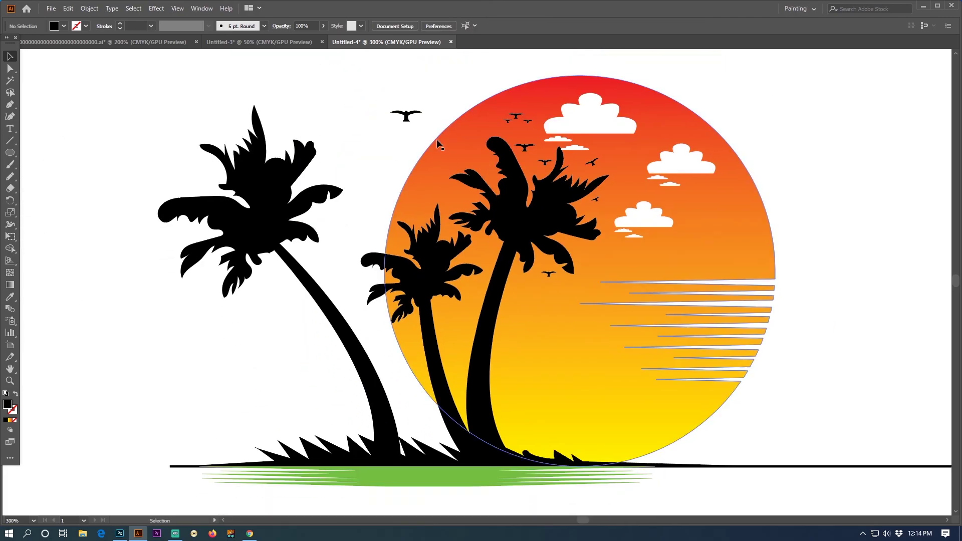
Step: Rotate the larger bird left of the sun by about 19 degrees
{"action": "left_click", "coordinate": [406, 115]}
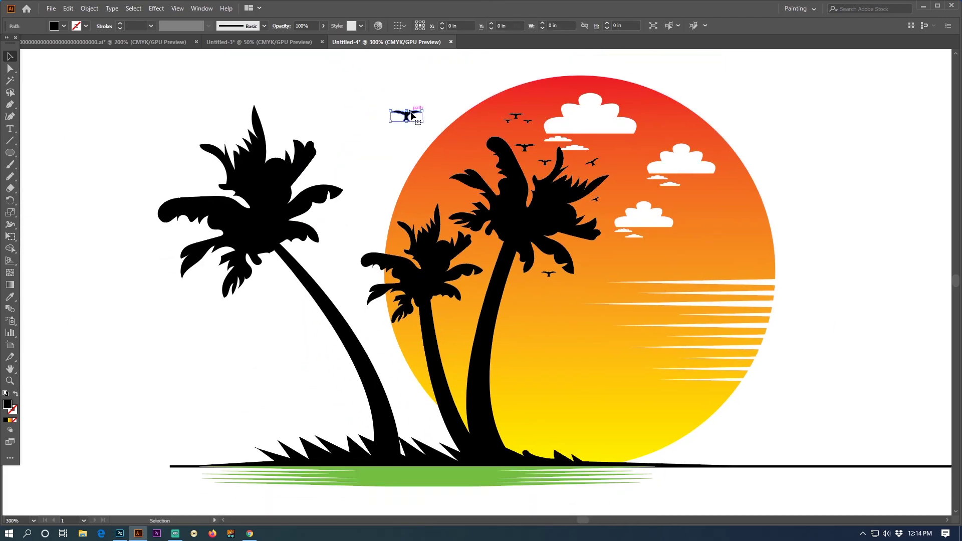
{"action": "left_click", "coordinate": [10, 200]}
{"action": "left_click_drag", "start_coordinate": [501, 120], "coordinate": [497, 131]}
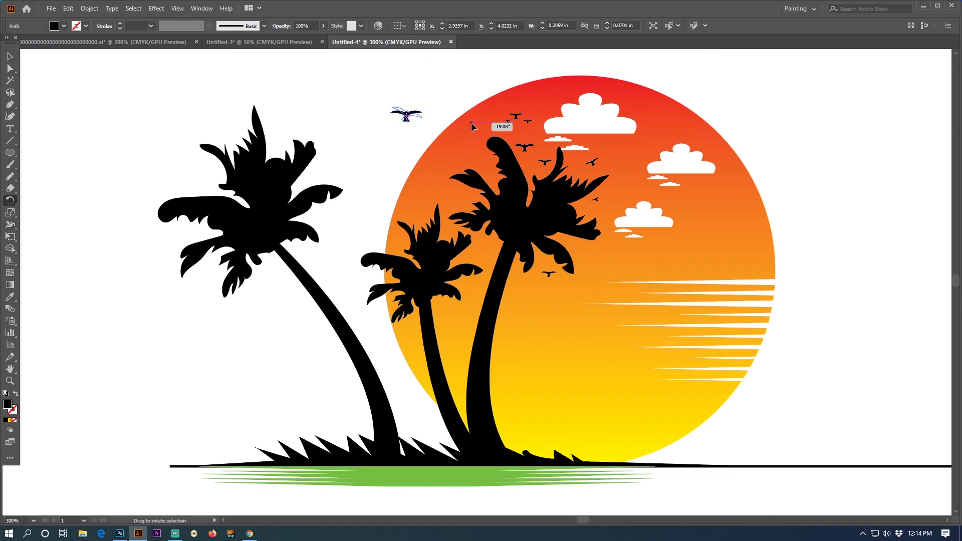